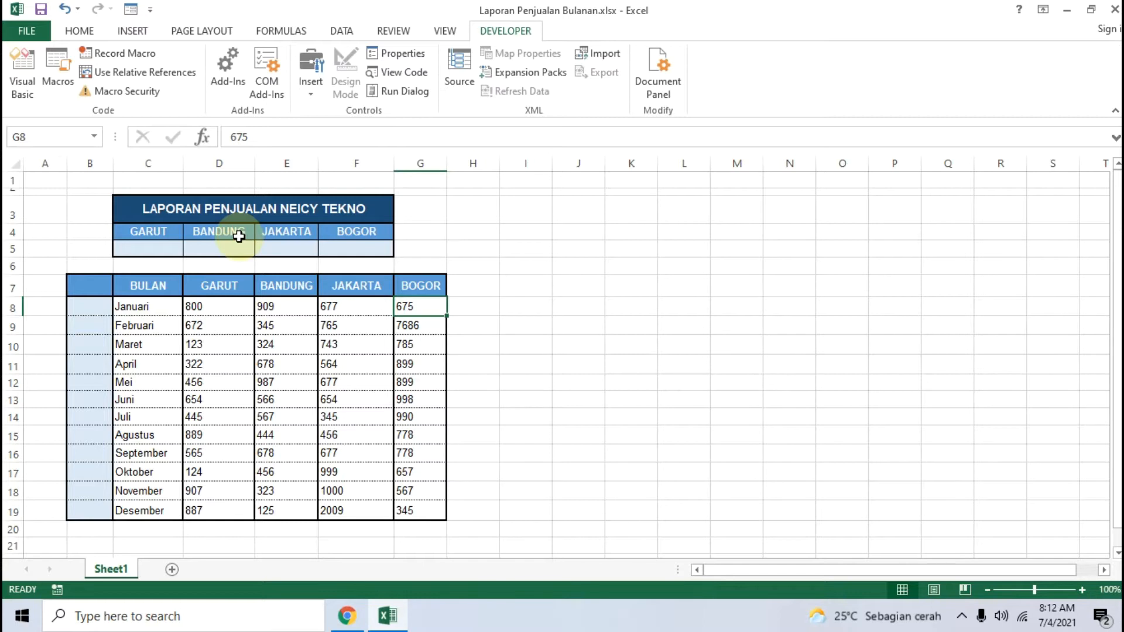
Switch to Chrome and read the article's instructions for adding an option button to the monthly sales report
left_click_drag(130, 208, 339, 237)
left_click(476, 241)
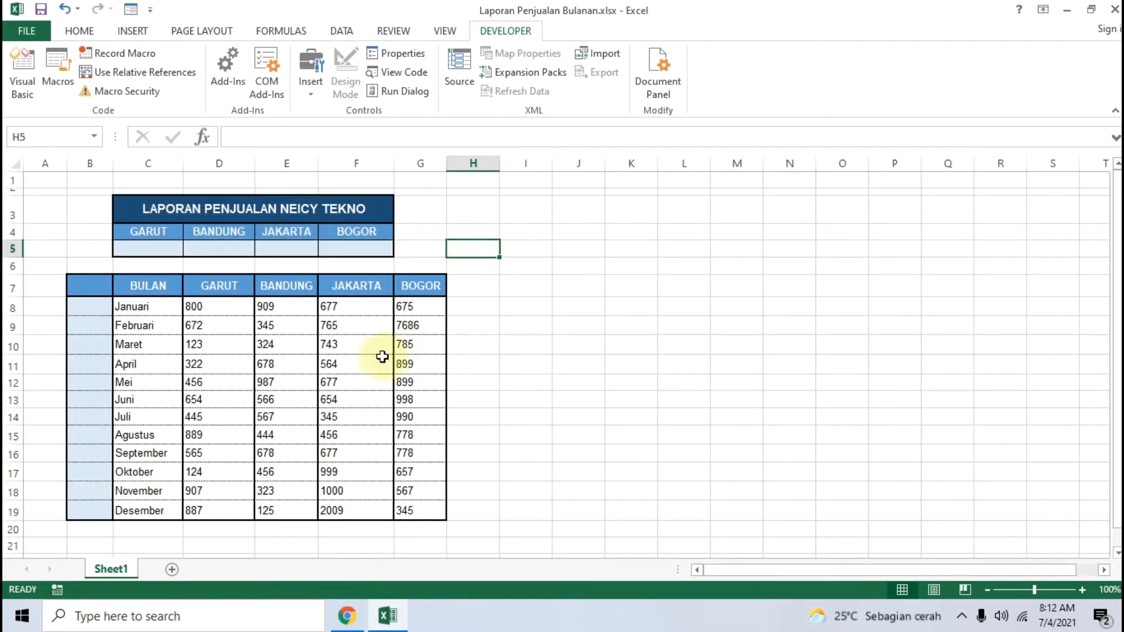
left_click(357, 623)
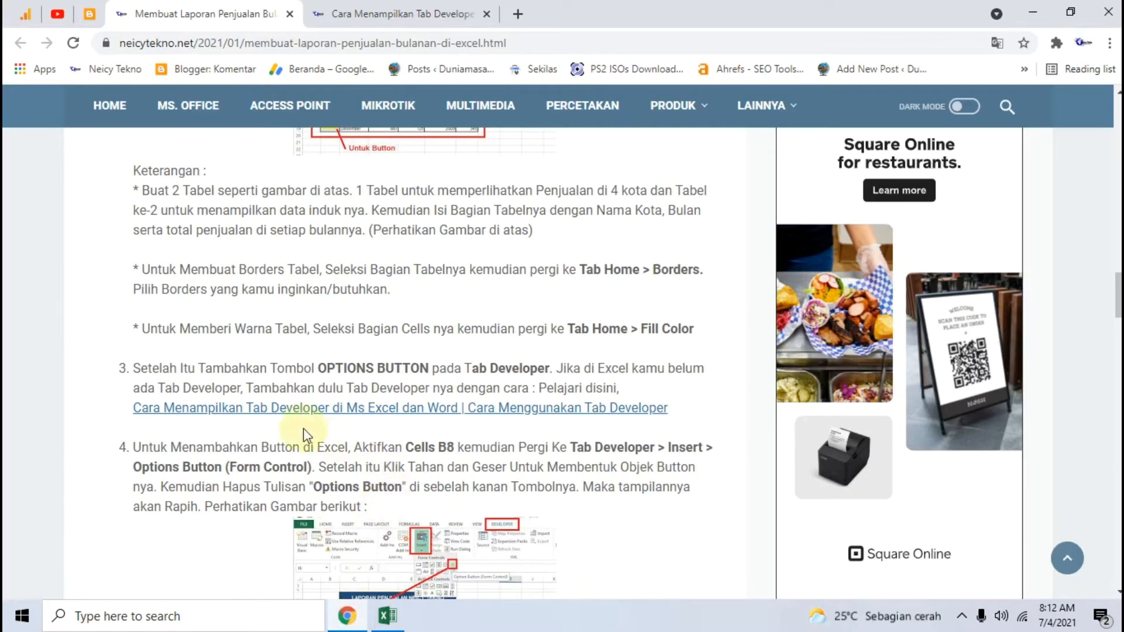
scroll(254, 375, "up", 3)
scroll(255, 375, "down", 4)
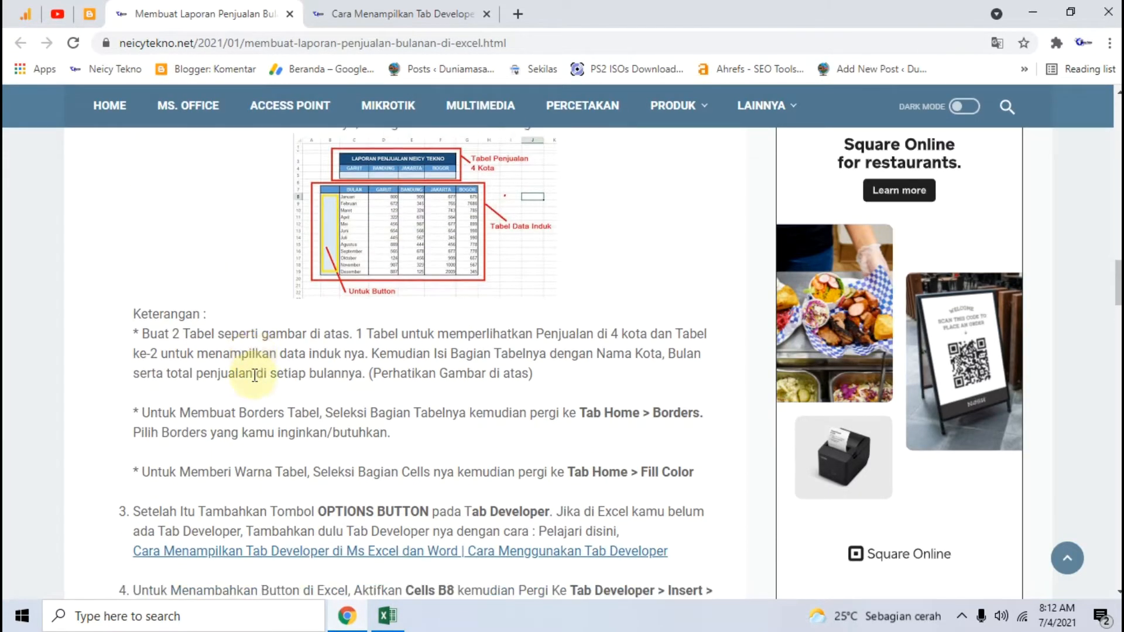
scroll(254, 375, "up", 4)
scroll(256, 377, "down", 9)
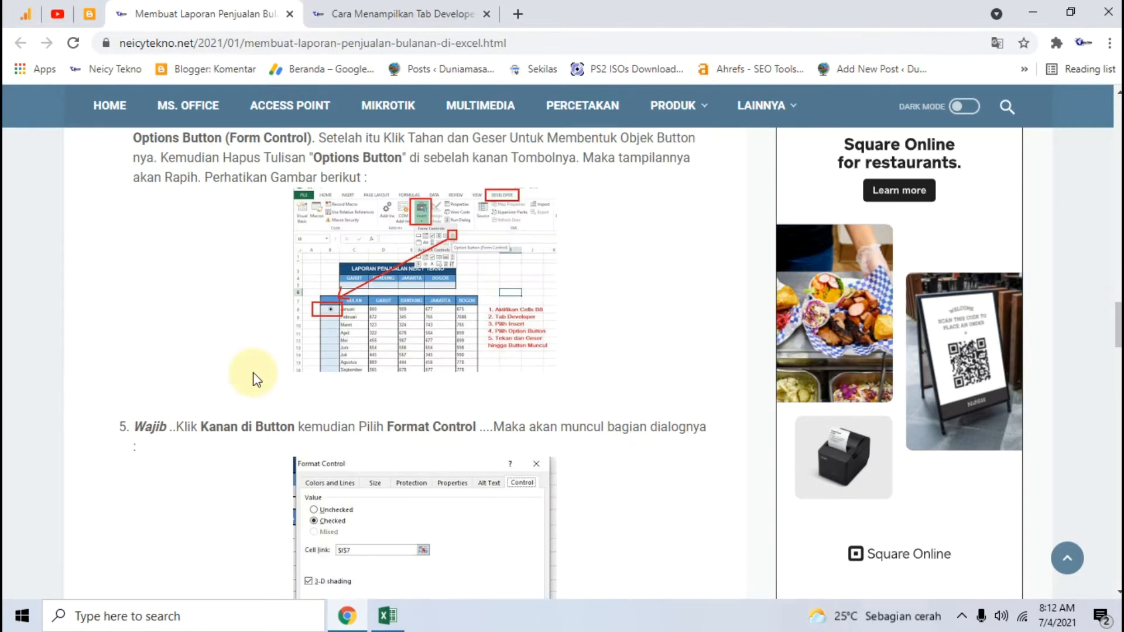
scroll(253, 379, "up", 2)
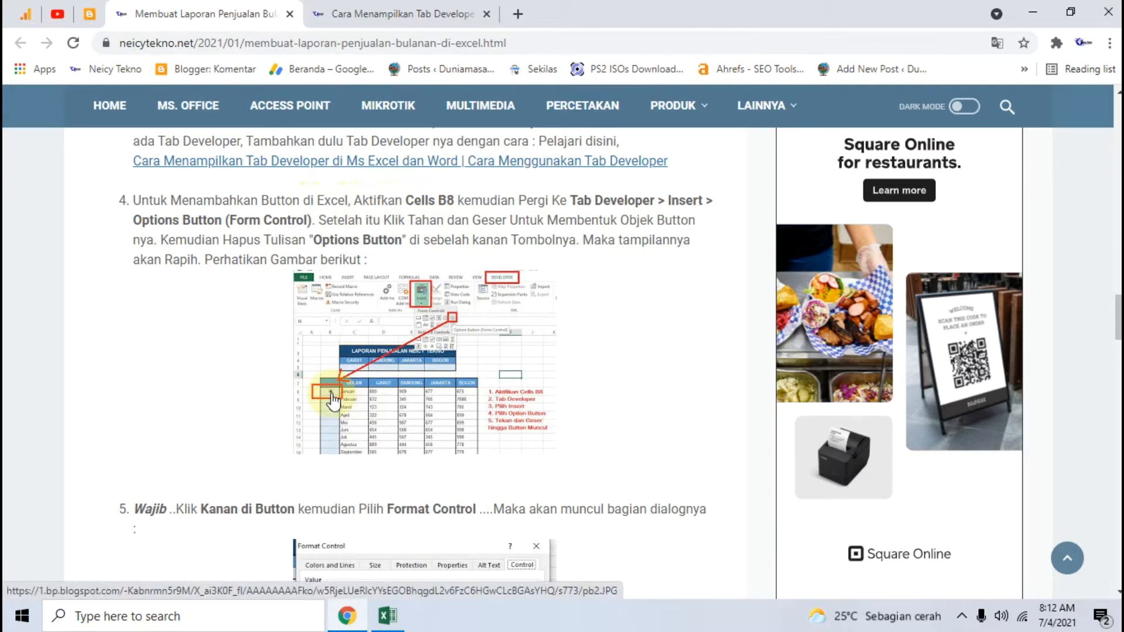
Select cell B8 in Excel, and enlarge the article's screenshot about inserting an option button in Chrome
left_click(387, 615)
left_click(87, 308)
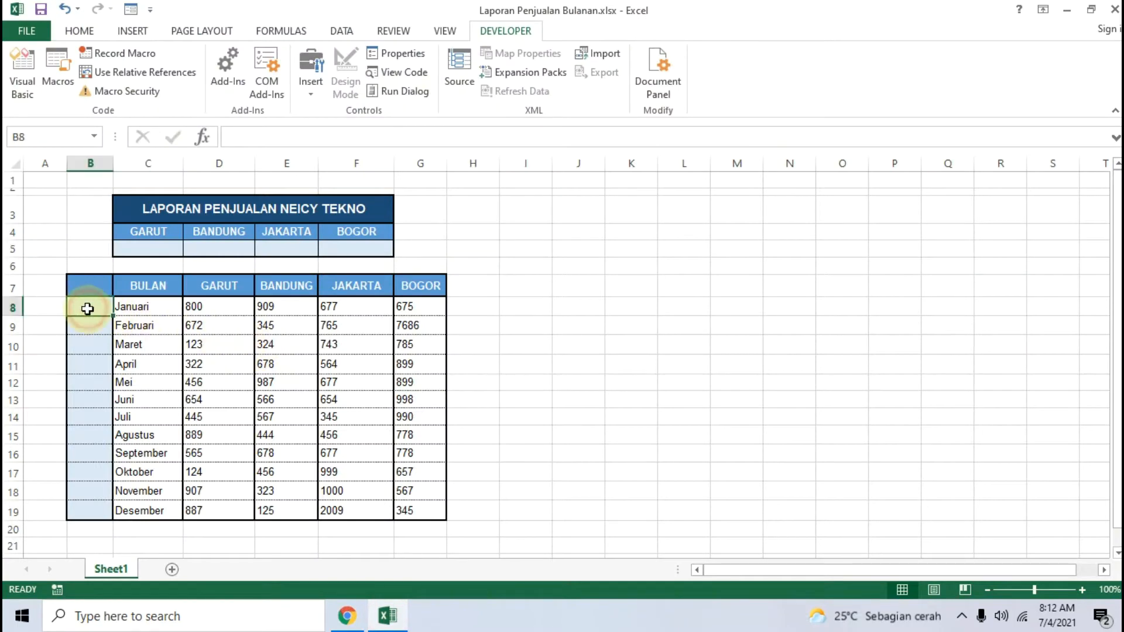
left_click(348, 615)
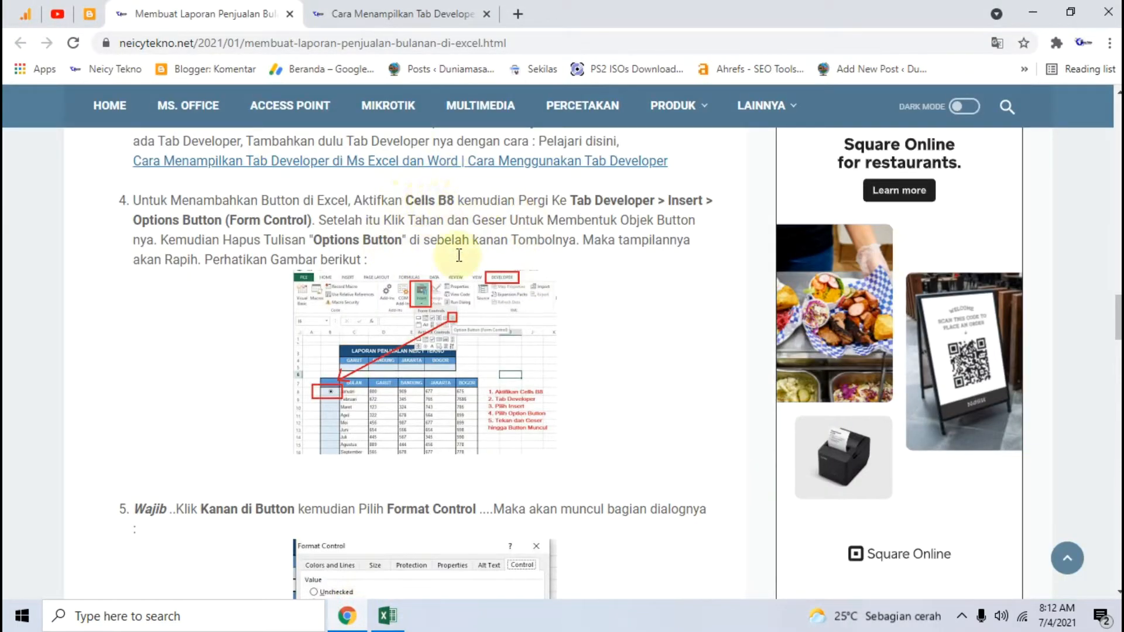
left_click(384, 613)
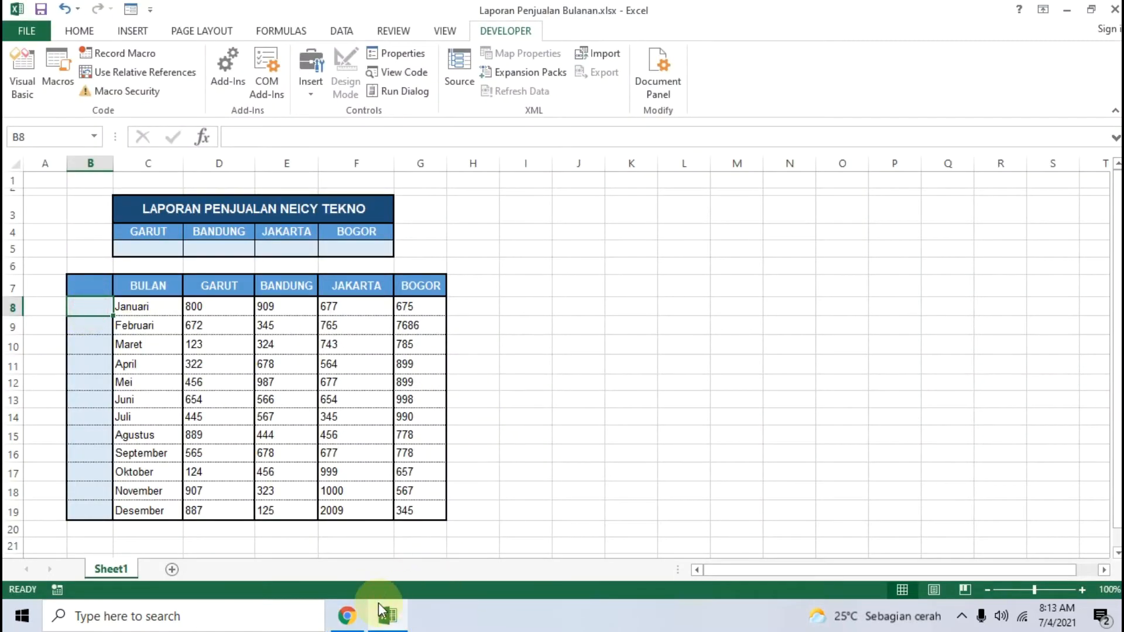
left_click(347, 614)
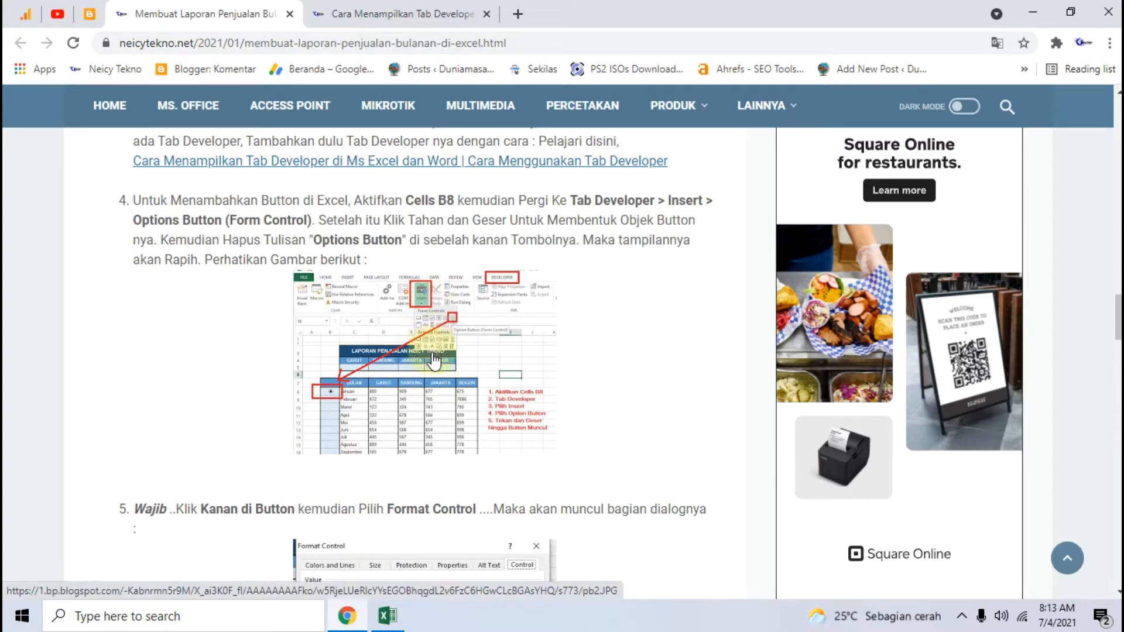
left_click(433, 361)
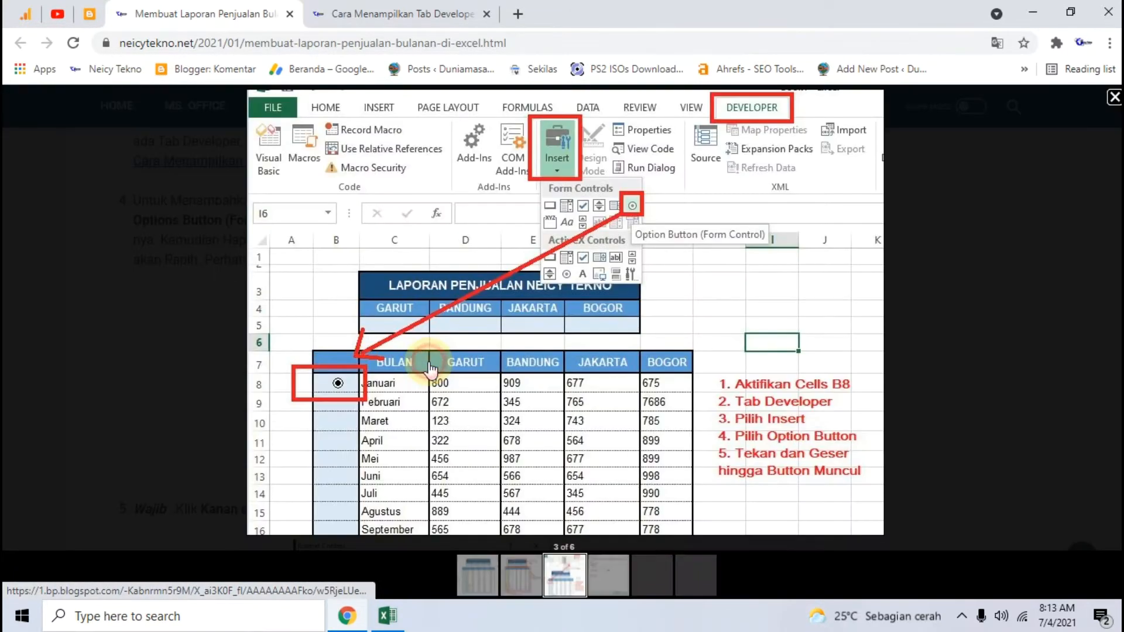
Switch to Excel and place an Option Button form control in cell B8 beside Januari
left_click(387, 622)
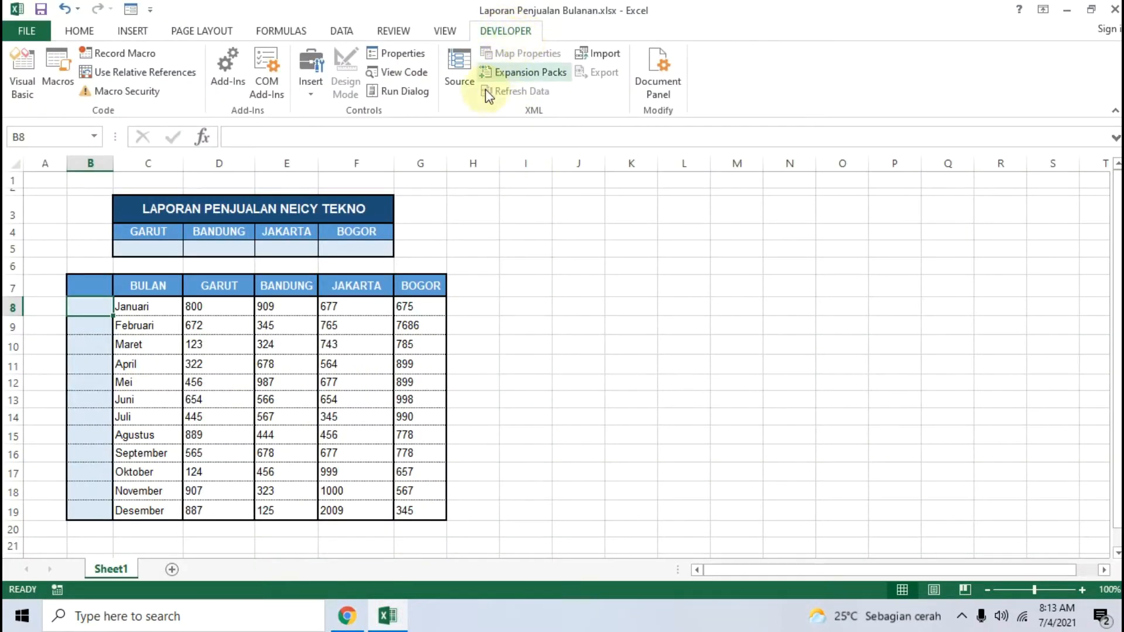
left_click(314, 91)
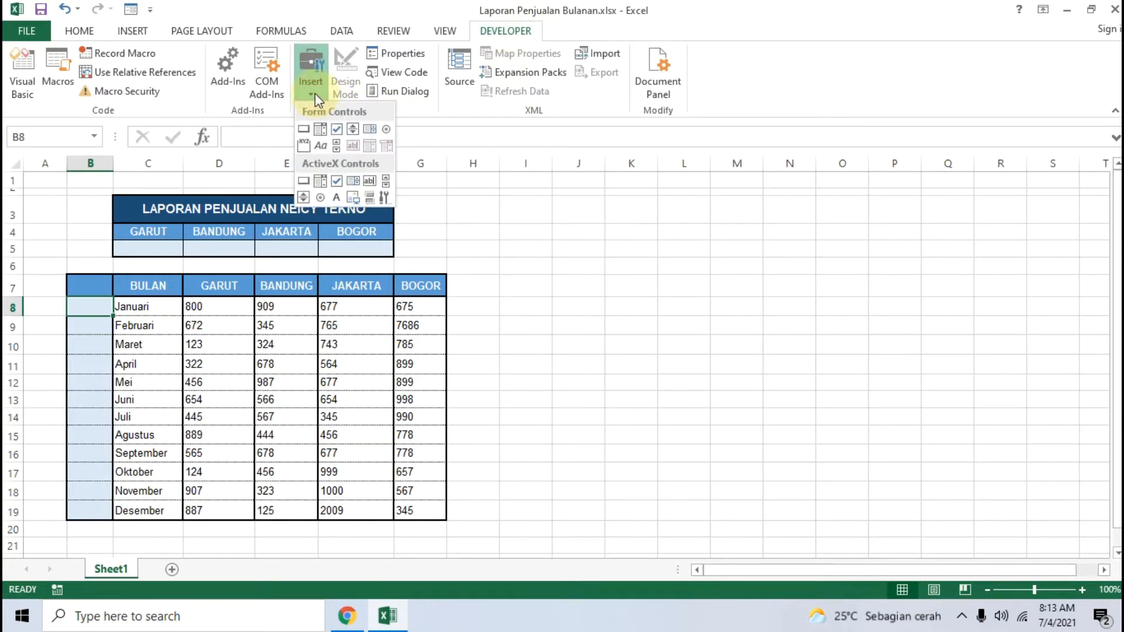
left_click(386, 127)
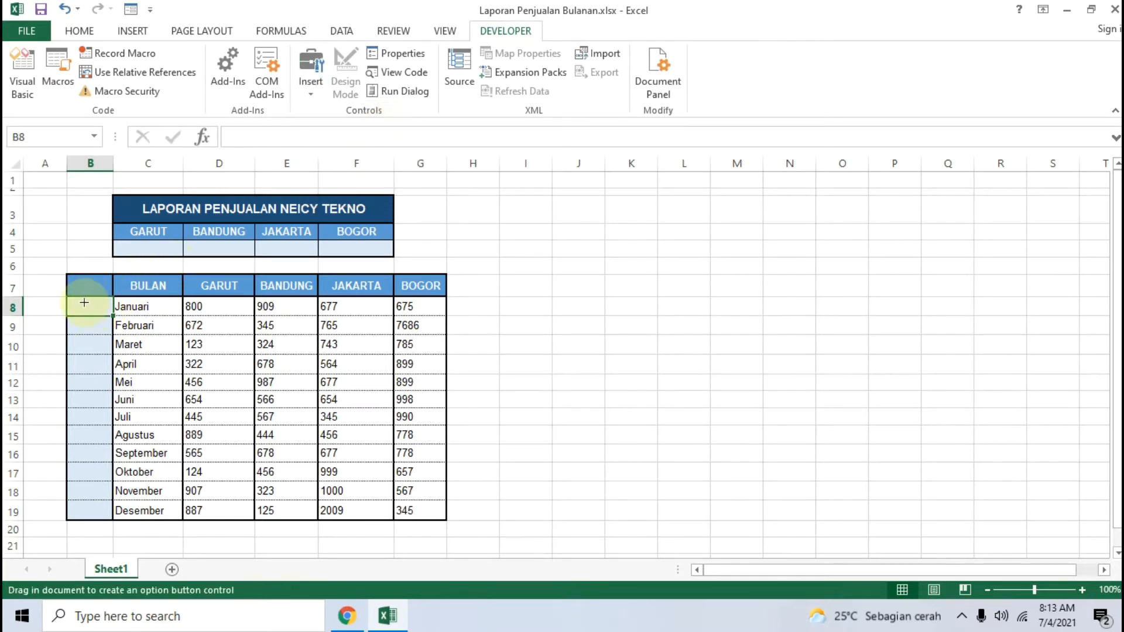
left_click_drag(81, 303, 83, 307)
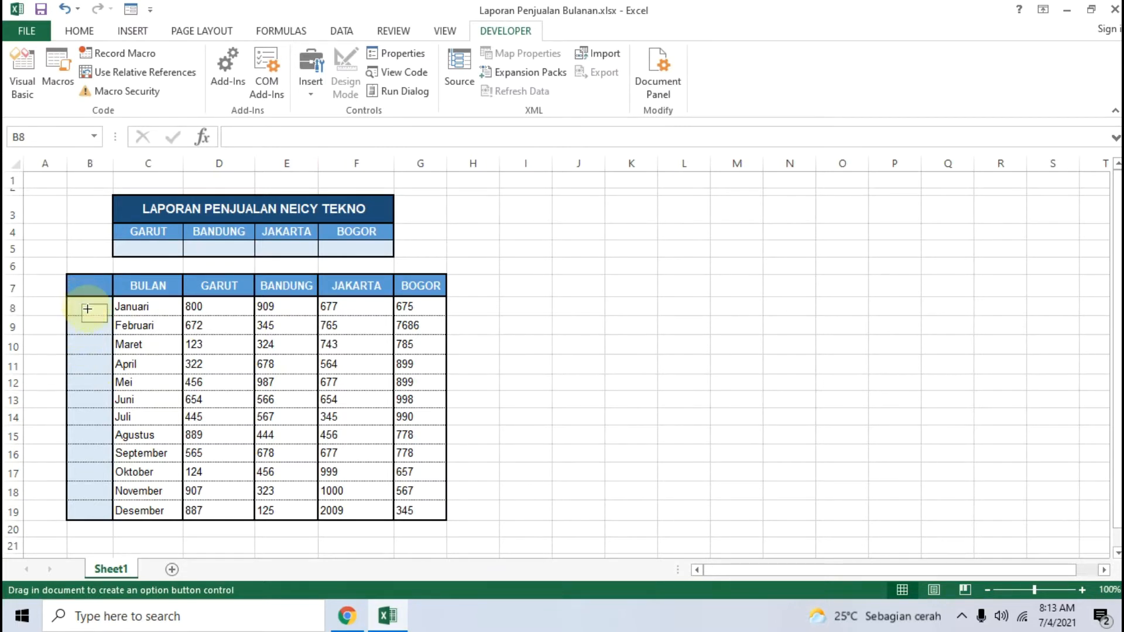
left_click_drag(88, 308, 88, 308)
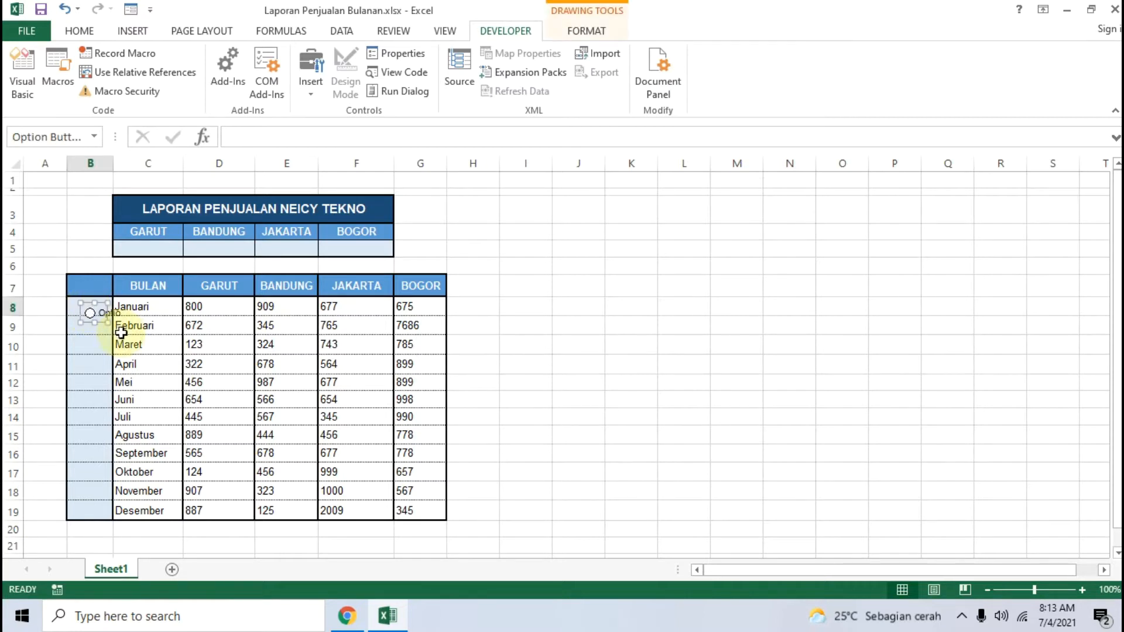
left_click_drag(90, 316, 86, 309)
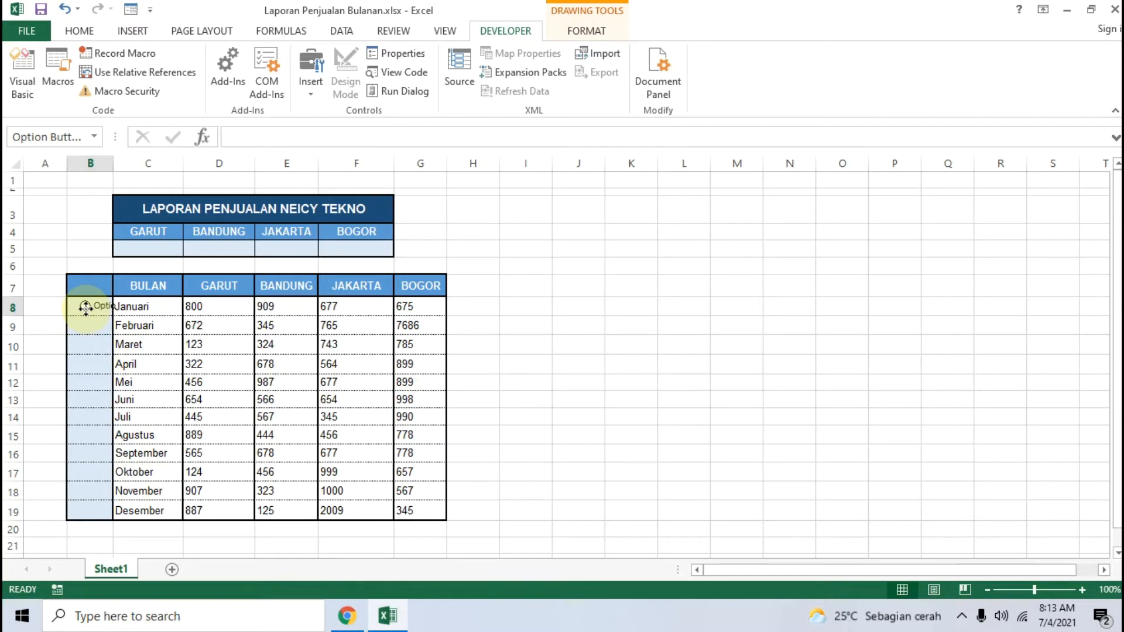
Delete the caption text of the Januari option button and turn the button on
left_click(95, 306)
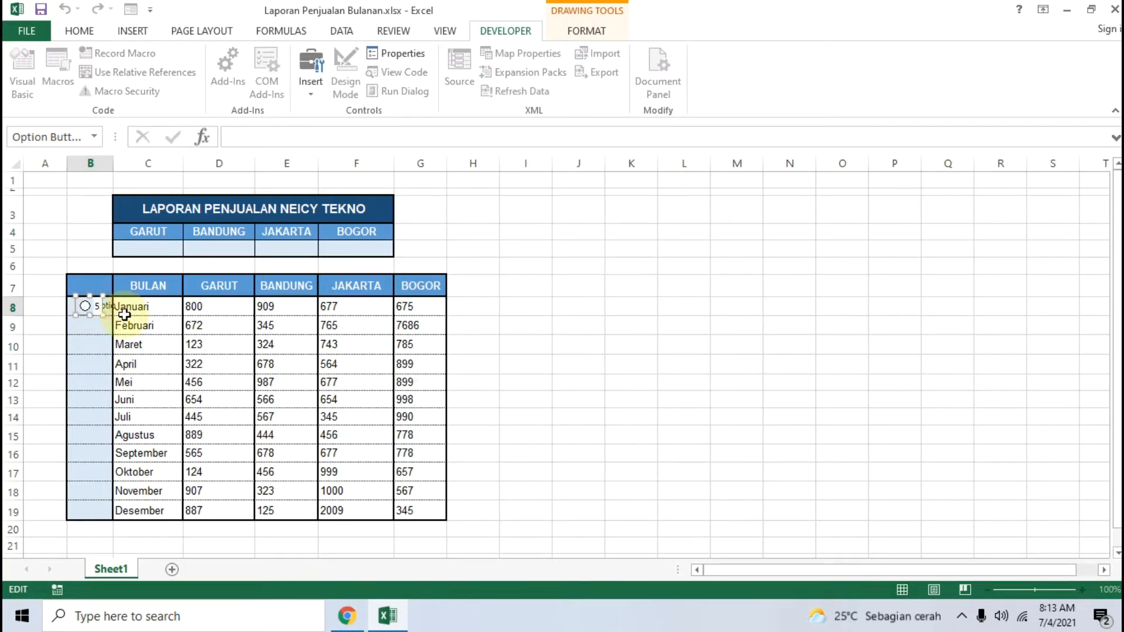
key("BackSpace")
type("1")
left_click(72, 246)
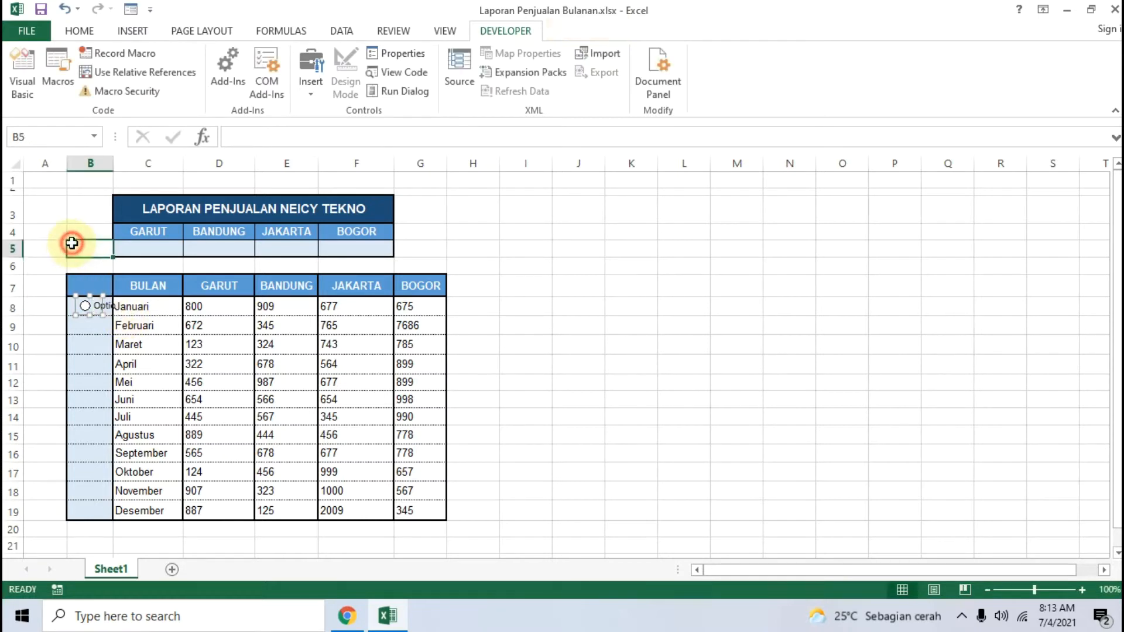
left_click(86, 309)
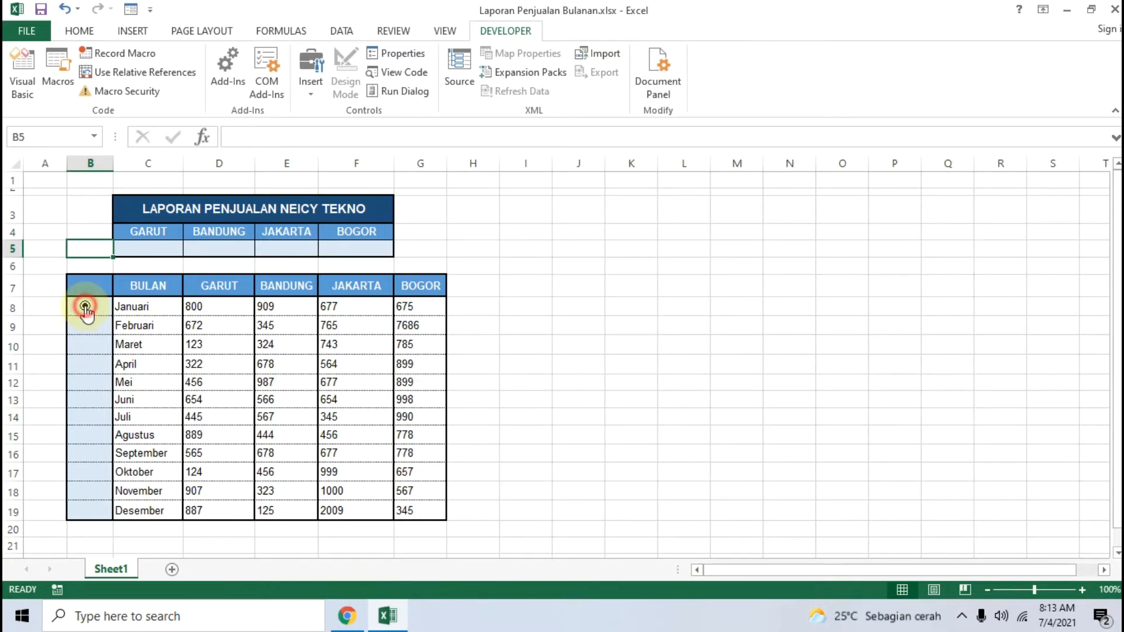
Nudge the Januari option button slightly right to centre it within cell B8
right_click(86, 306)
key("Escape")
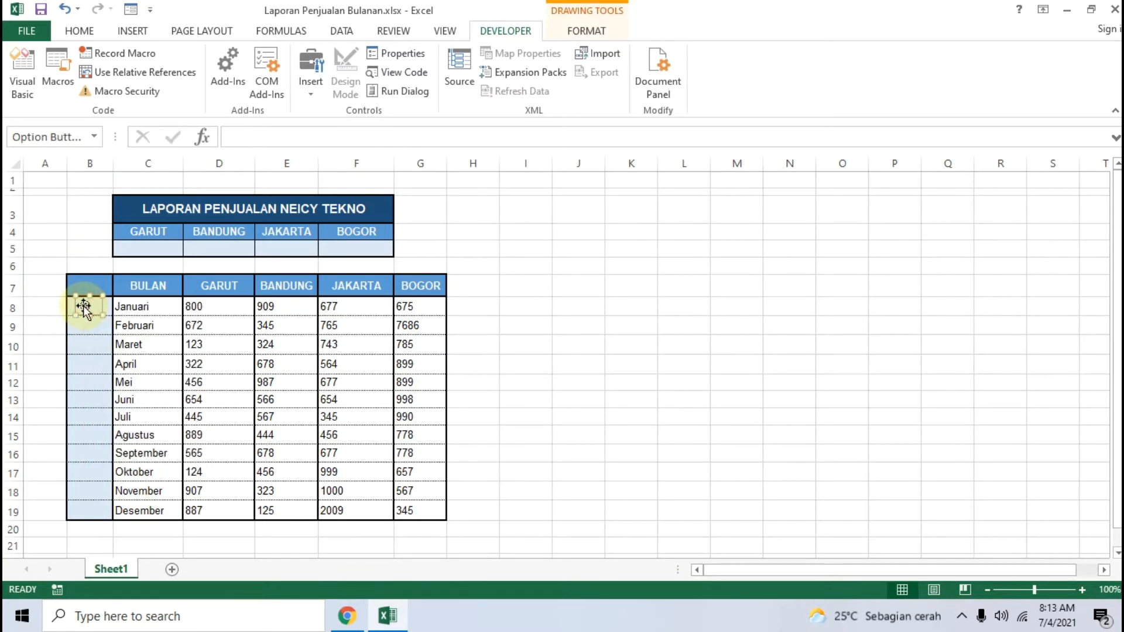
key("Right")
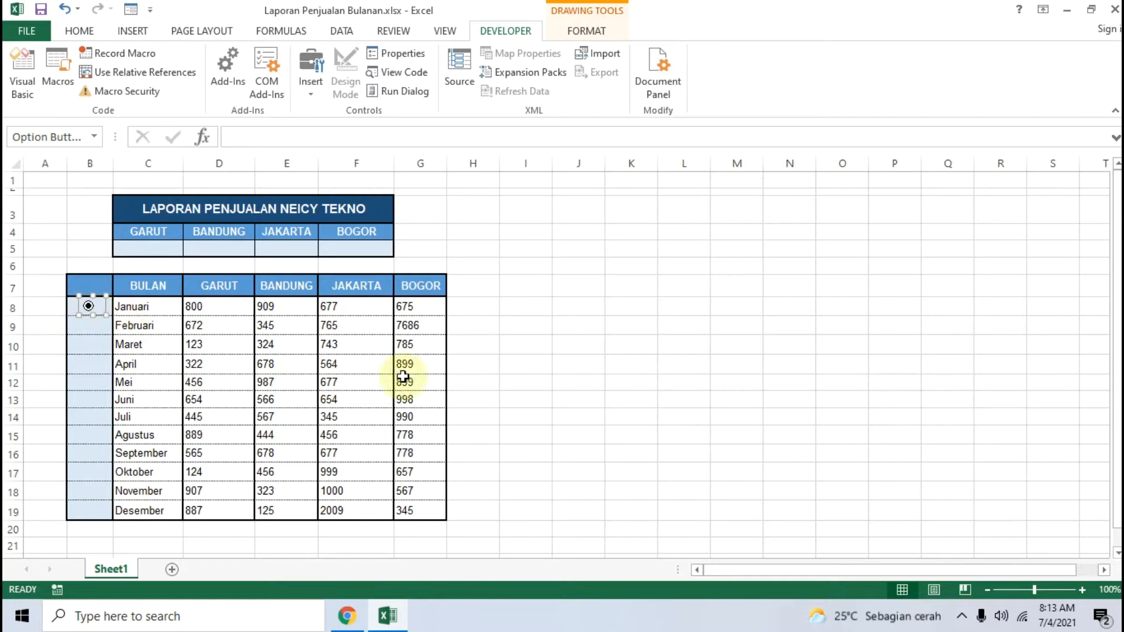
left_click(564, 382)
Place an Option Button form control in cell B9 beside Februari and delete its caption text
left_click(101, 324)
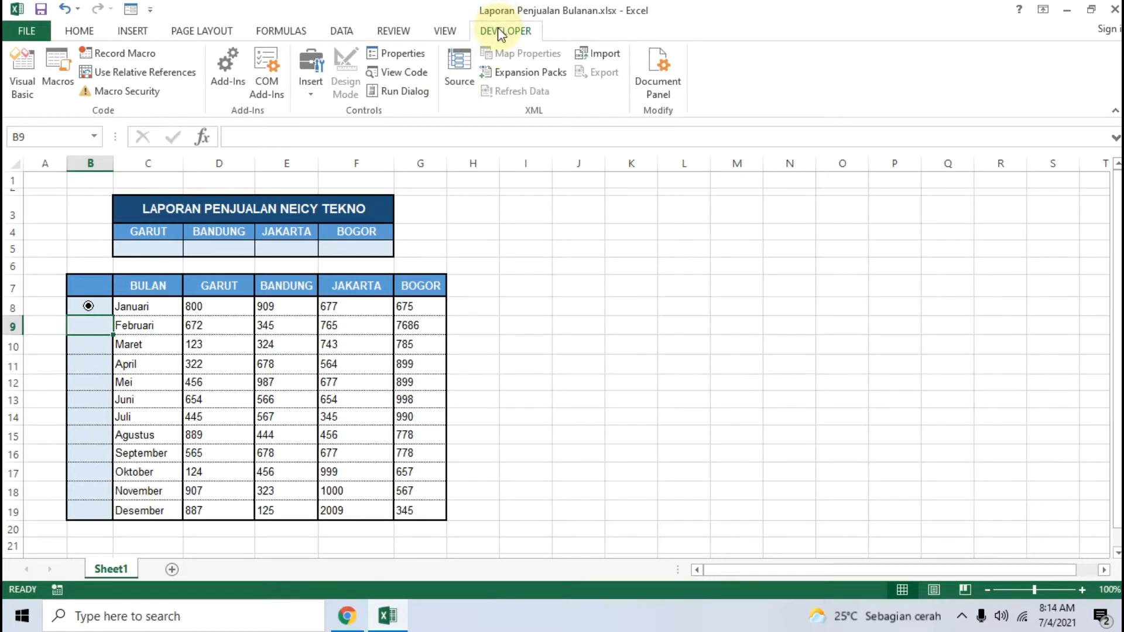
left_click(311, 95)
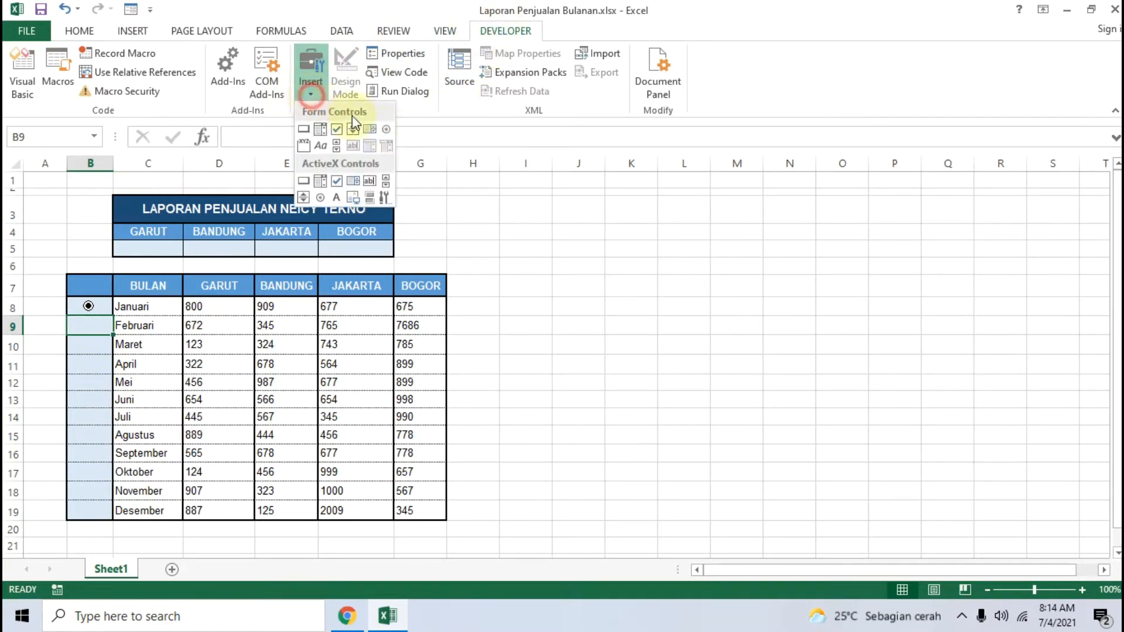
left_click(388, 129)
left_click_drag(81, 321, 91, 329)
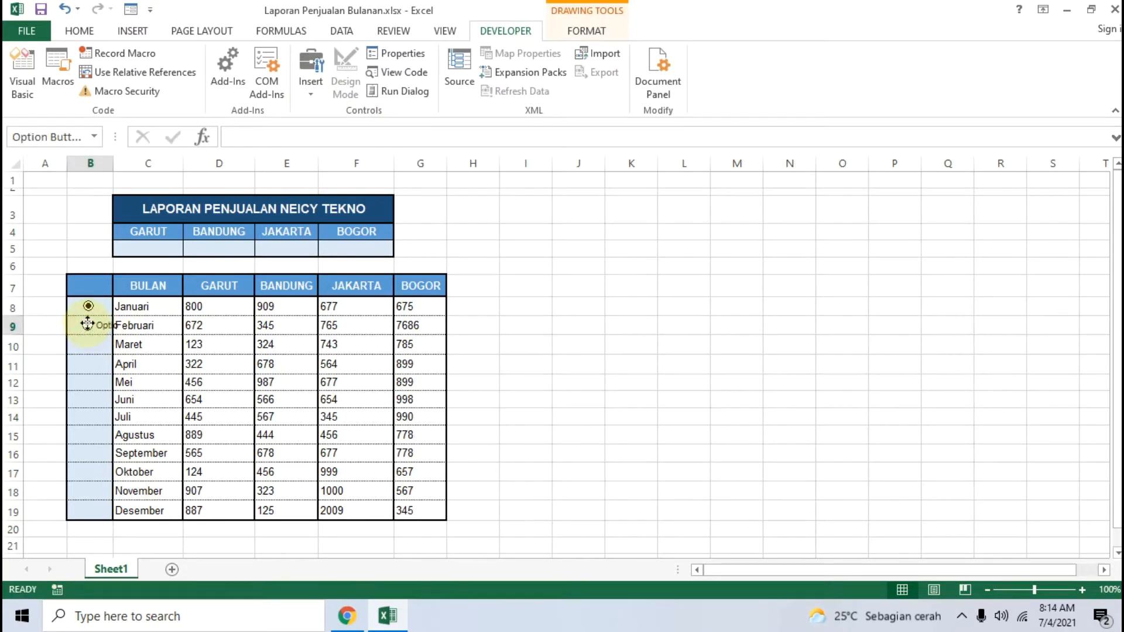
left_click(97, 325)
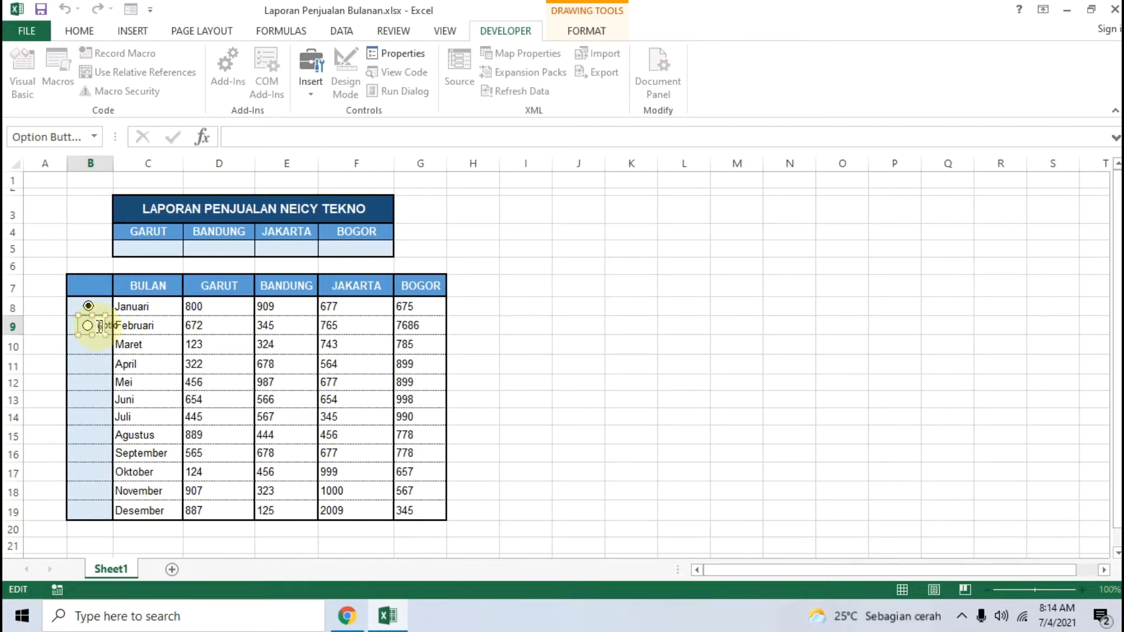
key("ctrl+a")
key("Delete")
Place an Option Button form control in cell B10 beside Maret and delete its caption text
left_click(94, 343)
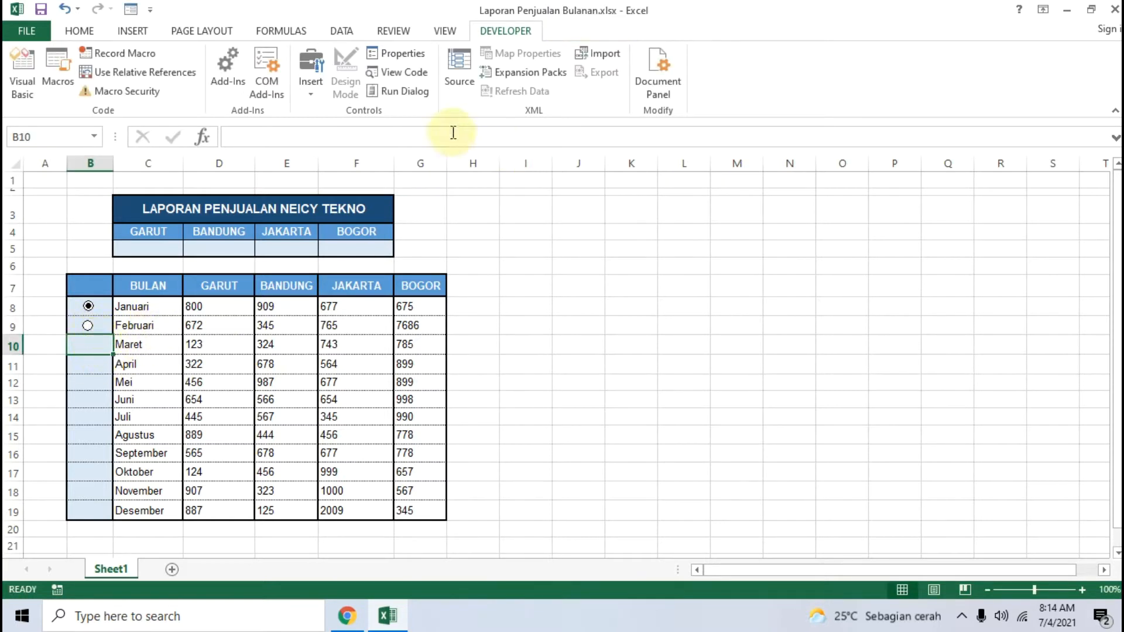
left_click(309, 82)
left_click(386, 129)
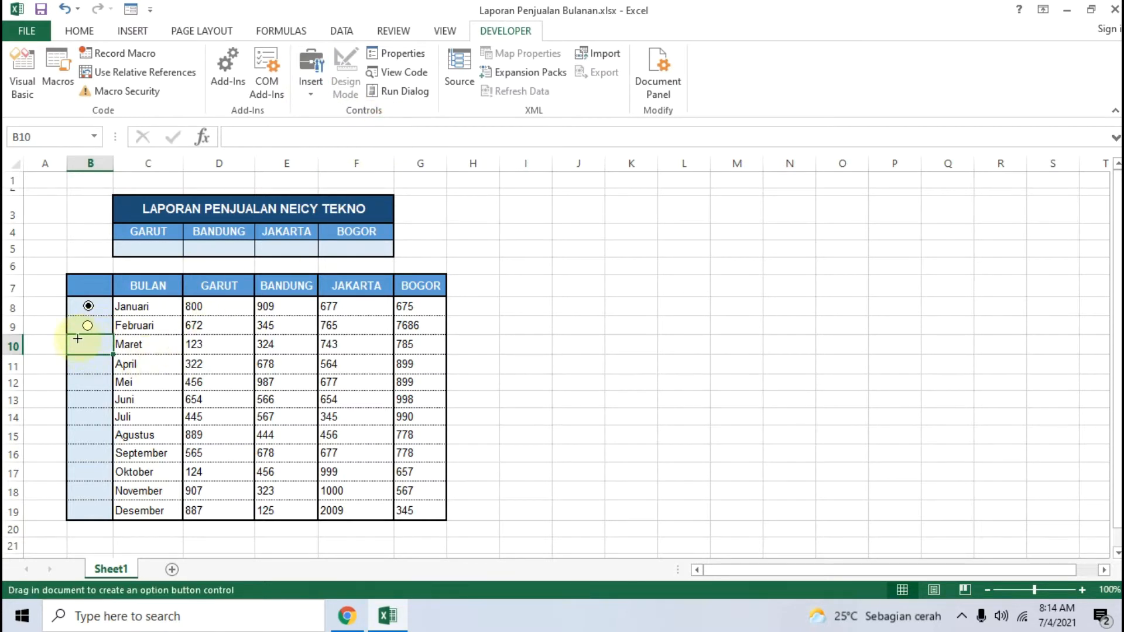
left_click_drag(79, 340, 89, 350)
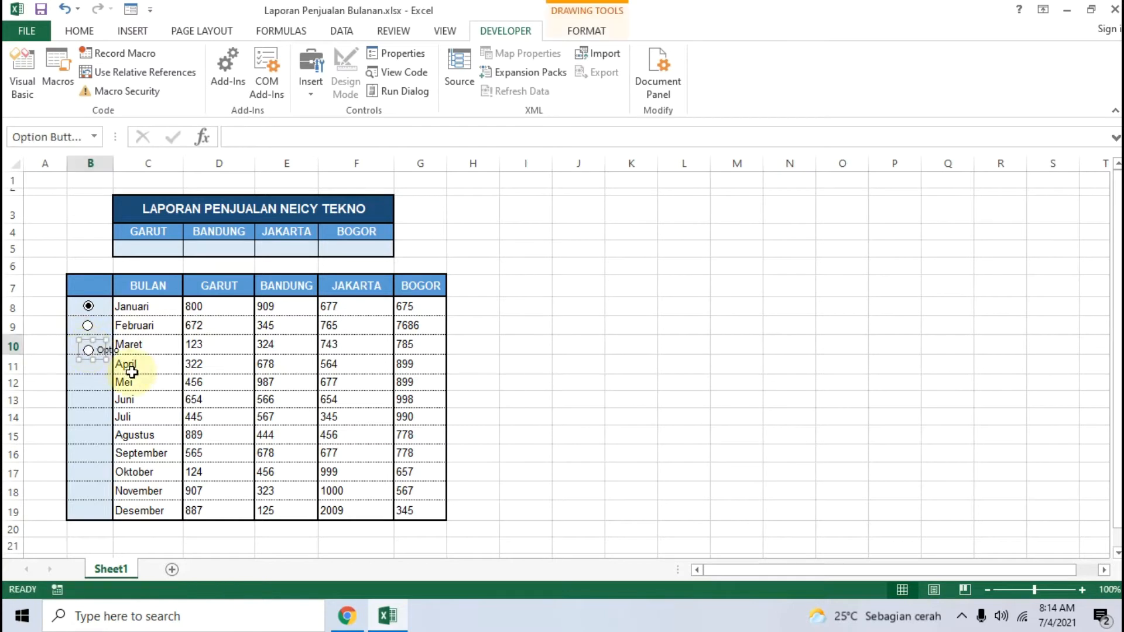
left_click_drag(86, 348, 86, 345)
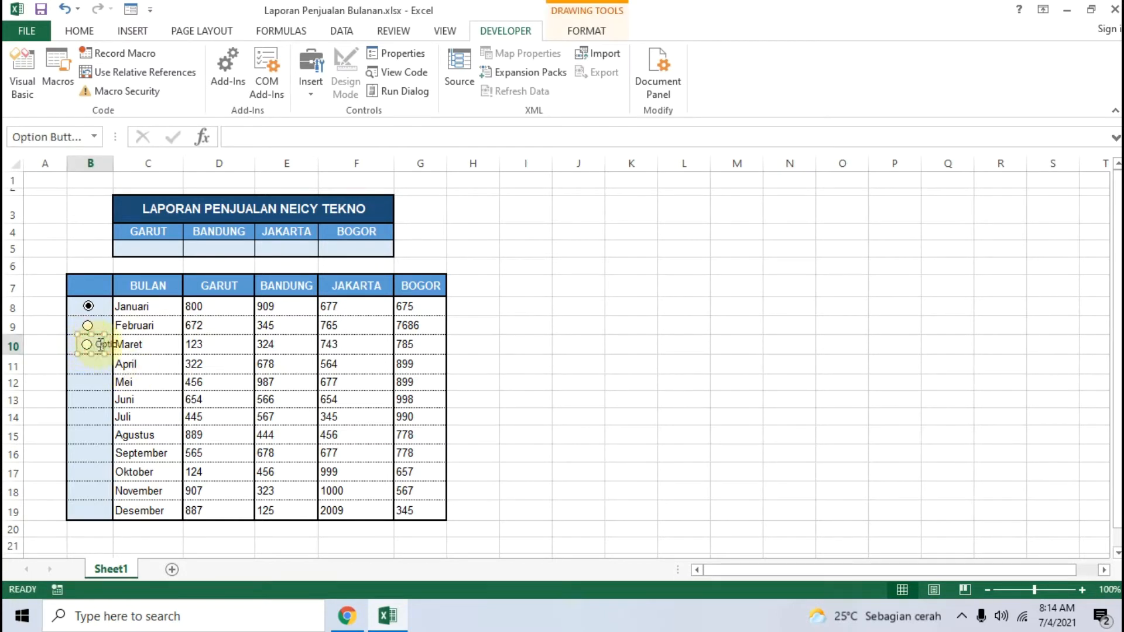
left_click(98, 345)
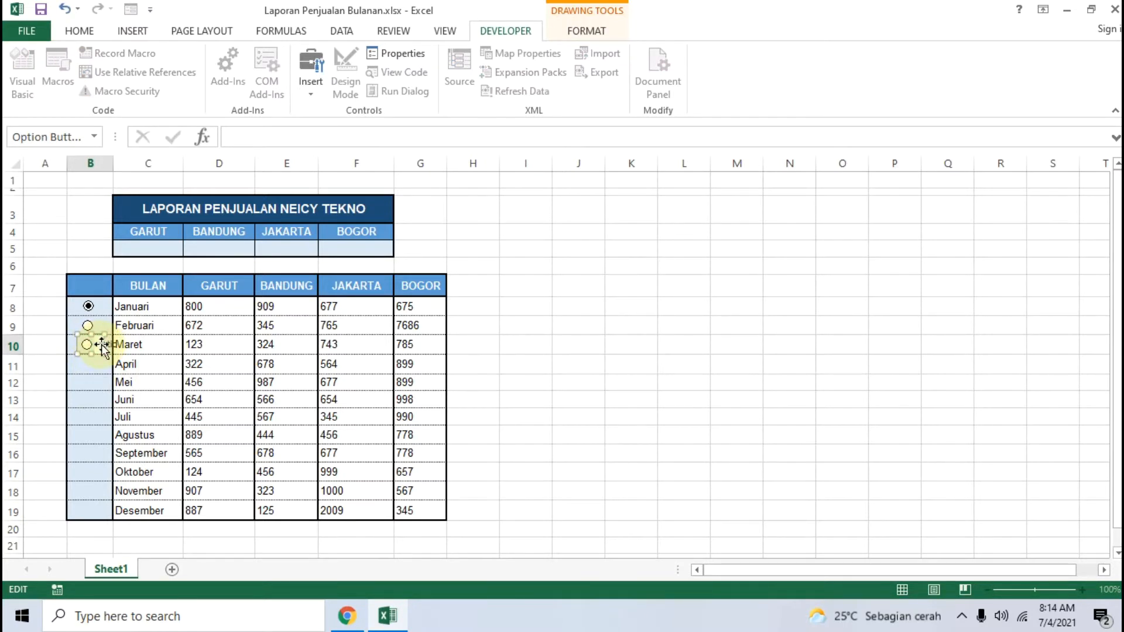
Place an Option Button form control in cell B11 beside April and delete its caption text
left_click(80, 364)
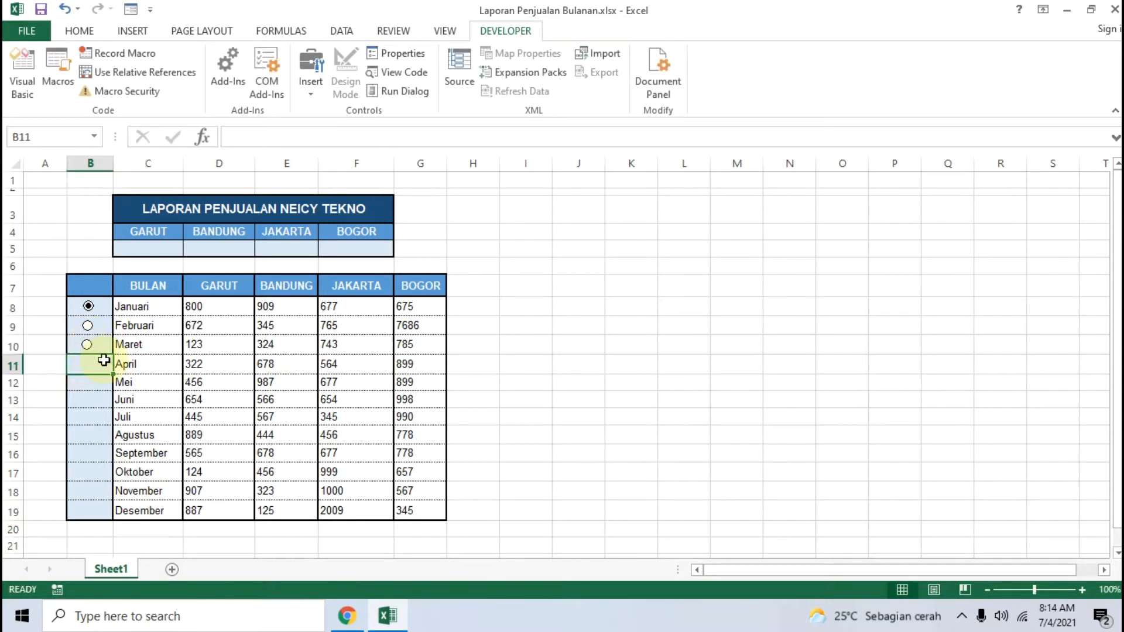
left_click(310, 93)
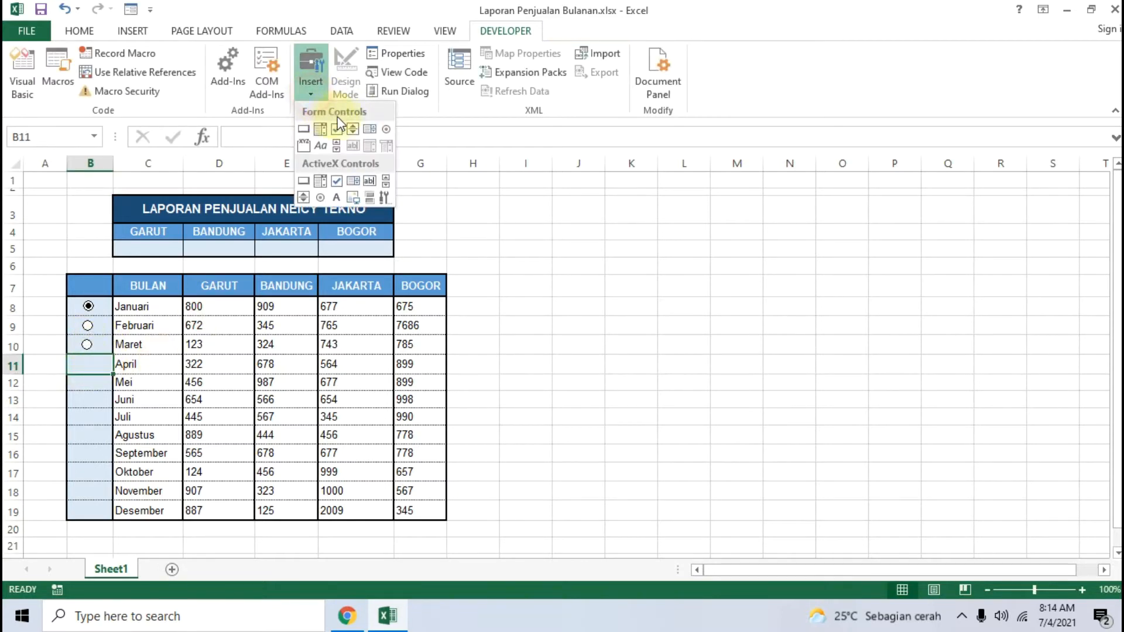
left_click(386, 131)
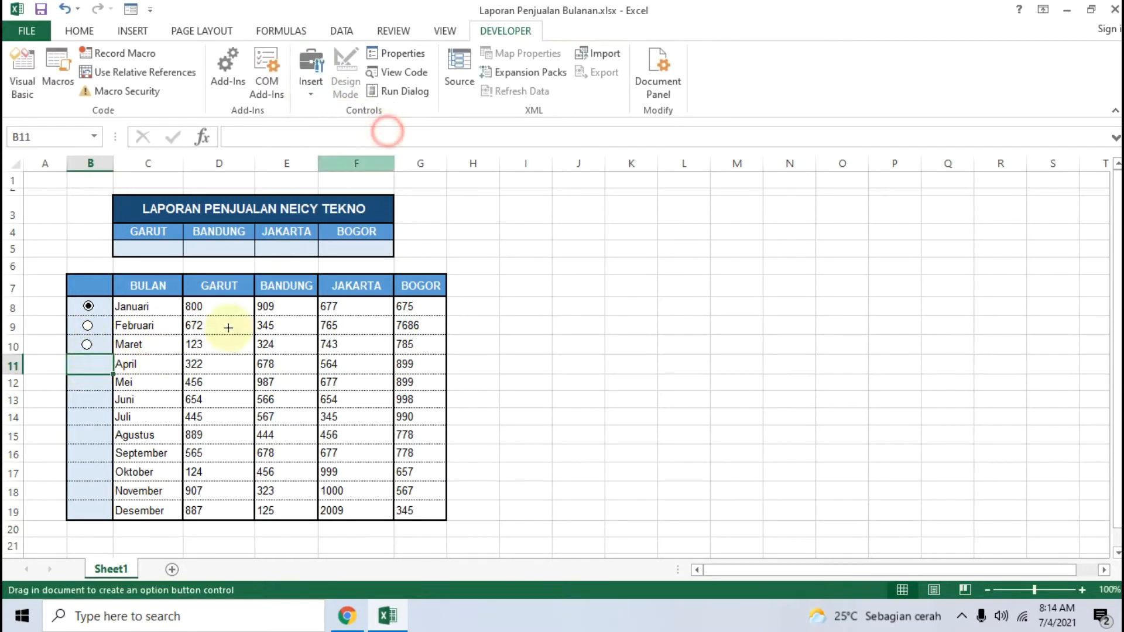
left_click(96, 373)
left_click_drag(92, 372, 88, 364)
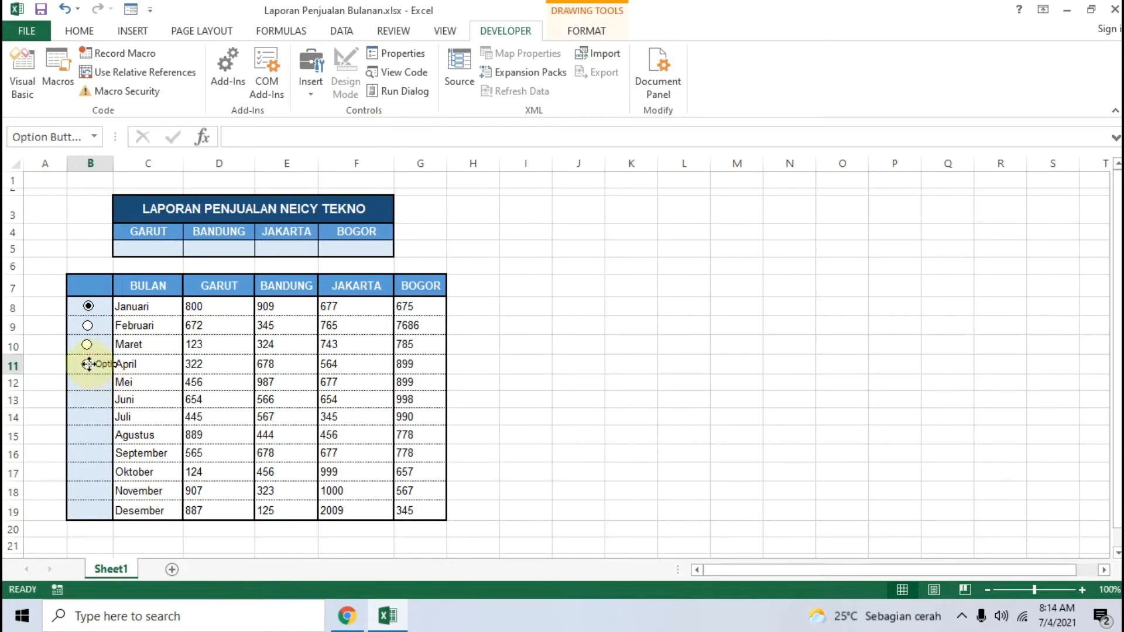
left_click(98, 363)
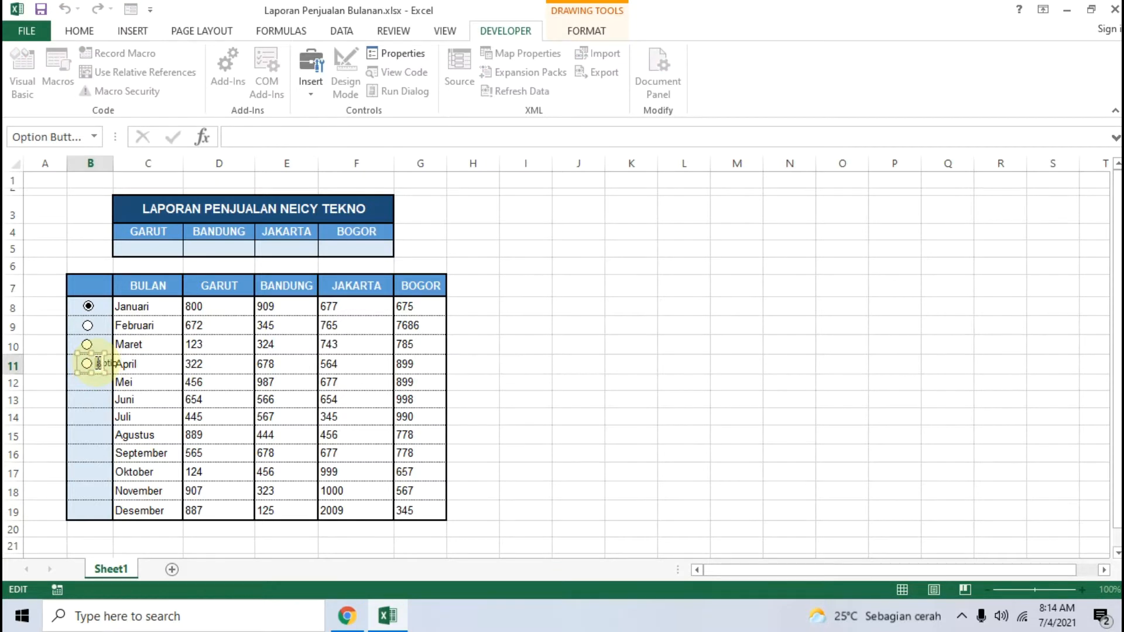
left_click(82, 378)
Copy the April option button and paste the copy into cell B12 beside Mei, aligned with the buttons above
left_click(87, 363)
right_click(86, 365)
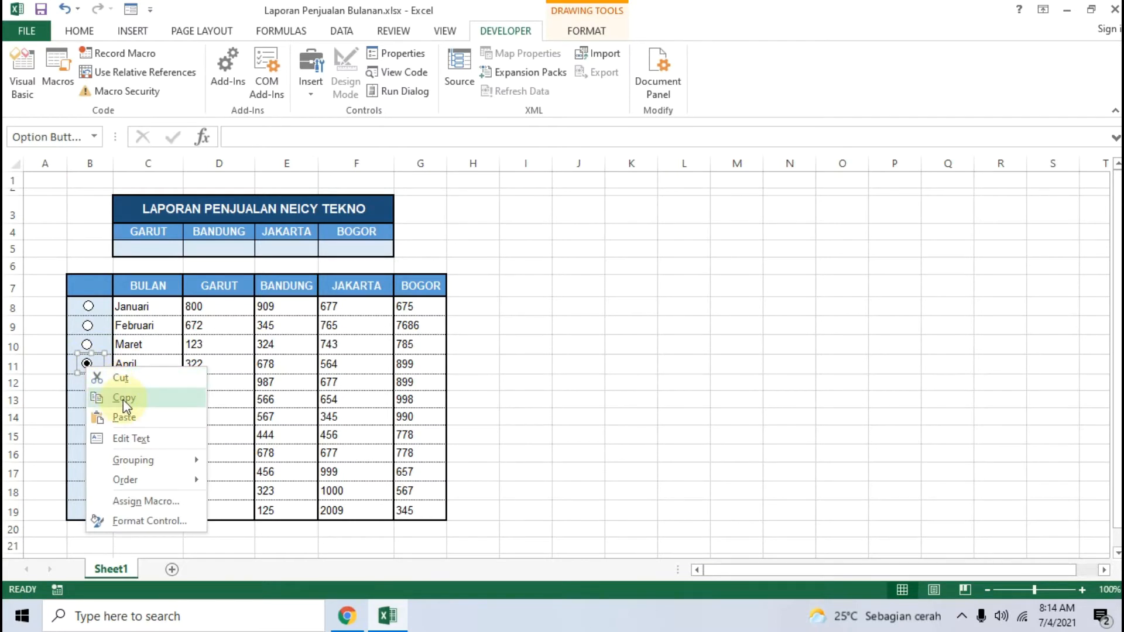
left_click(123, 399)
left_click(89, 383)
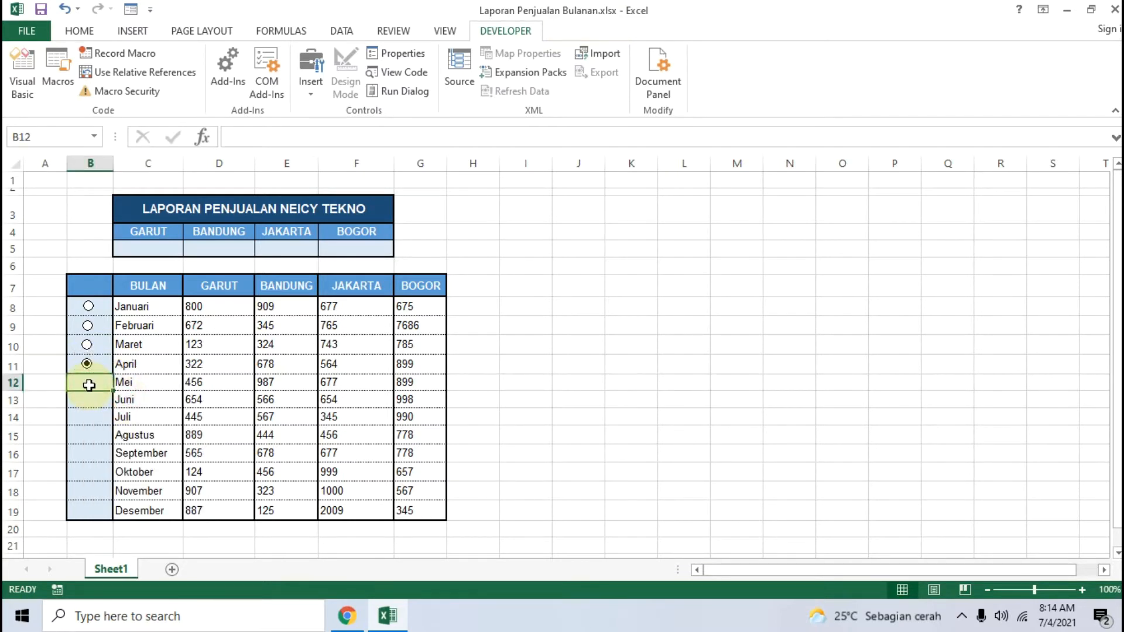
key("ctrl+v")
left_click_drag(89, 403, 88, 383)
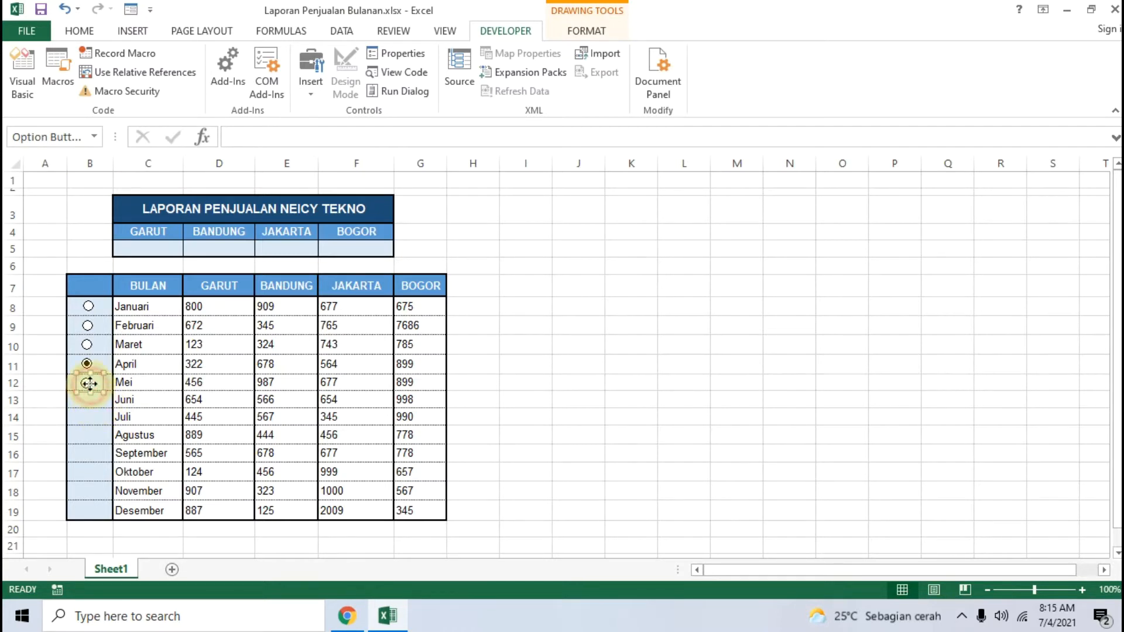
left_click_drag(89, 384, 93, 383)
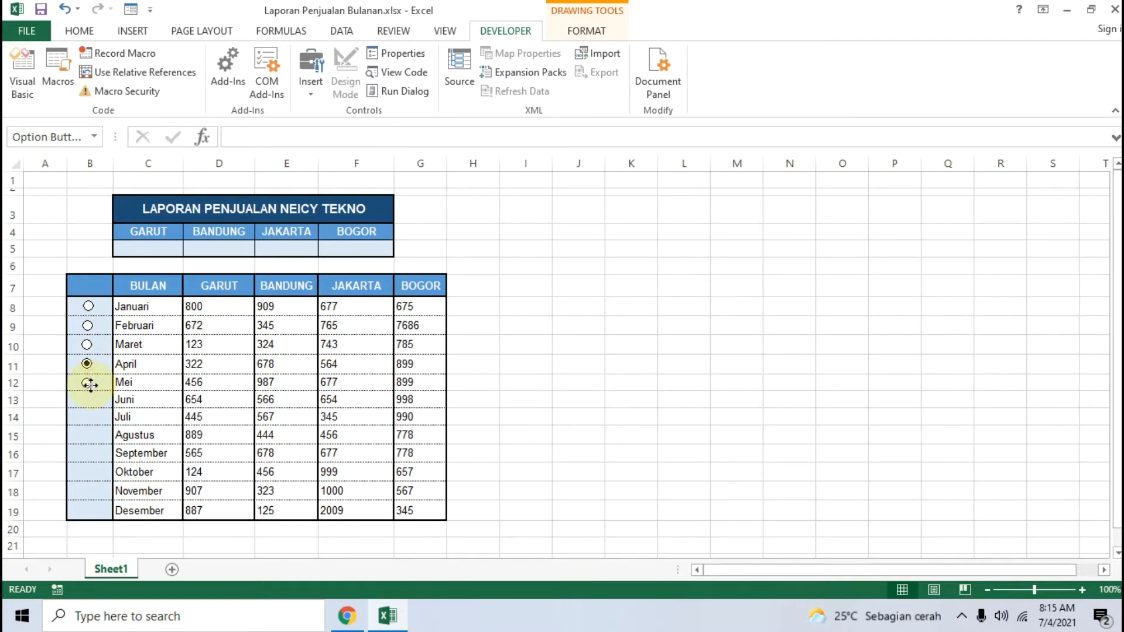
Paste another copy of the option button and position it in cell B13 beside Juni
left_click(90, 400)
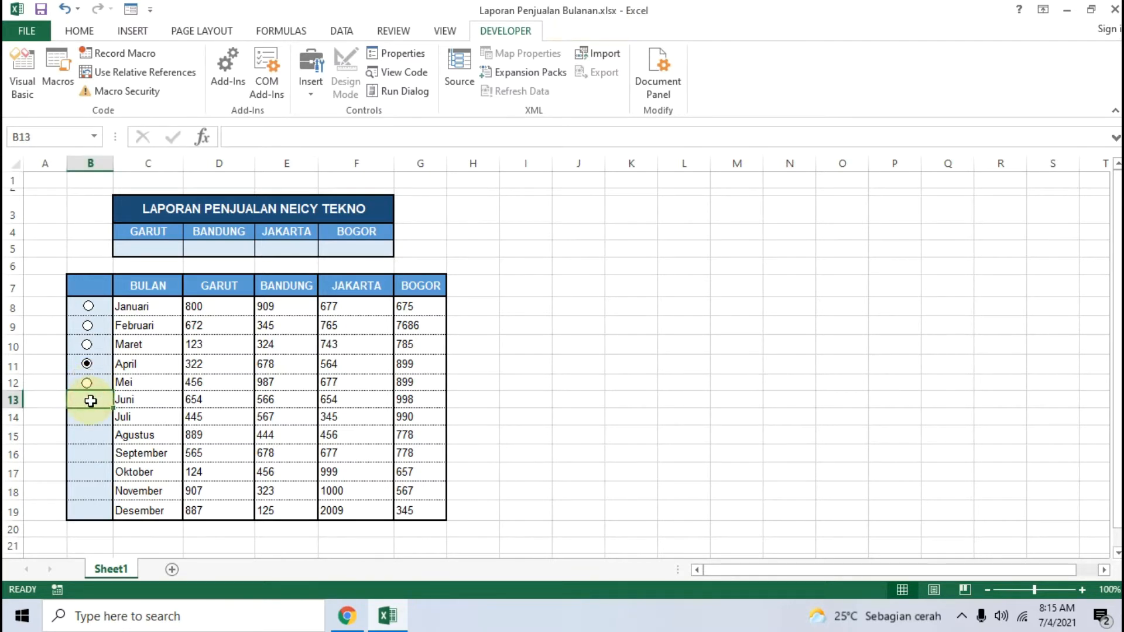
key("ctrl+v")
left_click_drag(89, 424, 87, 402)
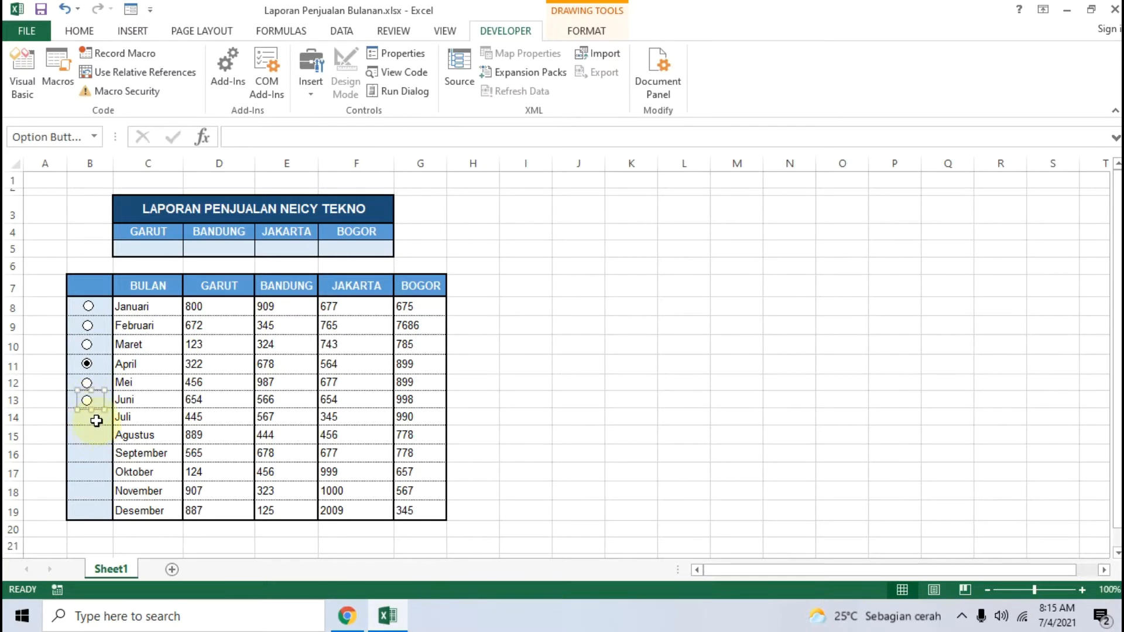
Paste an option button copy into cell B14 beside Juli and nudge it into line with the others
left_click(93, 419)
key("ctrl+v")
mouse_move(93, 422)
left_mouse_down()
mouse_move(91, 447)
mouse_move(87, 417)
left_mouse_up()
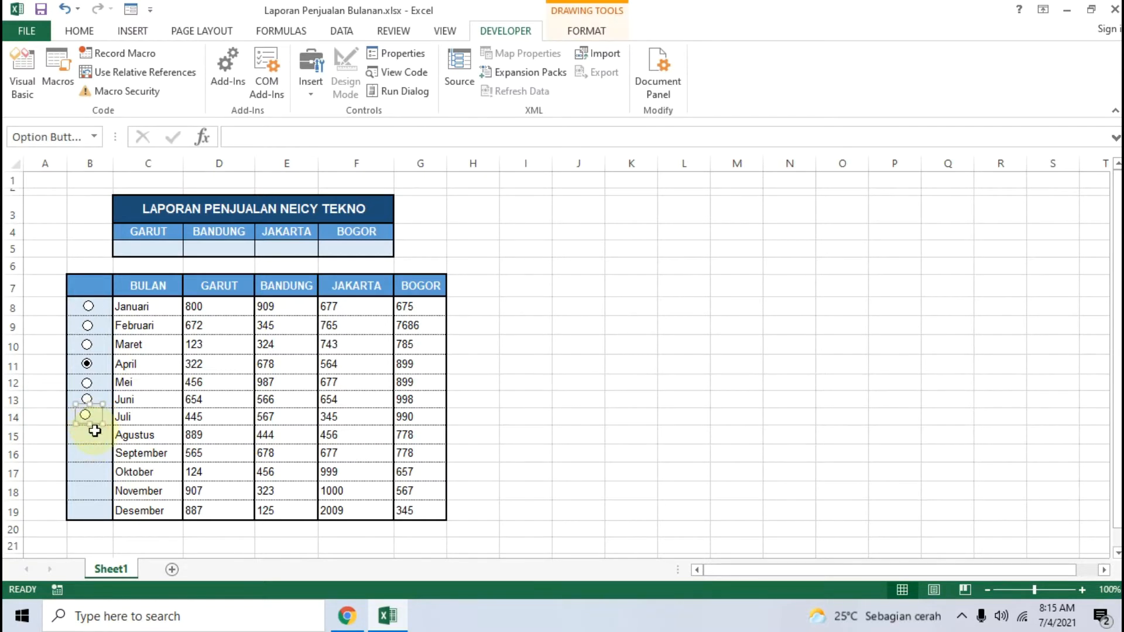
key("Right")
key("Right")
key("Down")
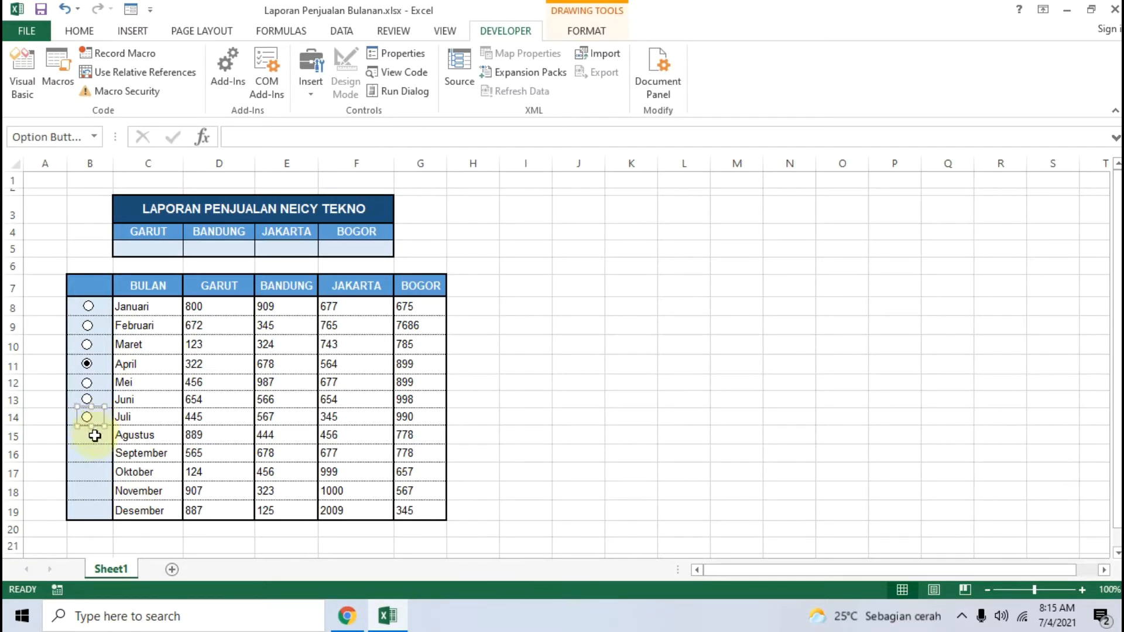
Paste an option button copy and shift it step by step into cell B15 beside Agustus
left_click(93, 450)
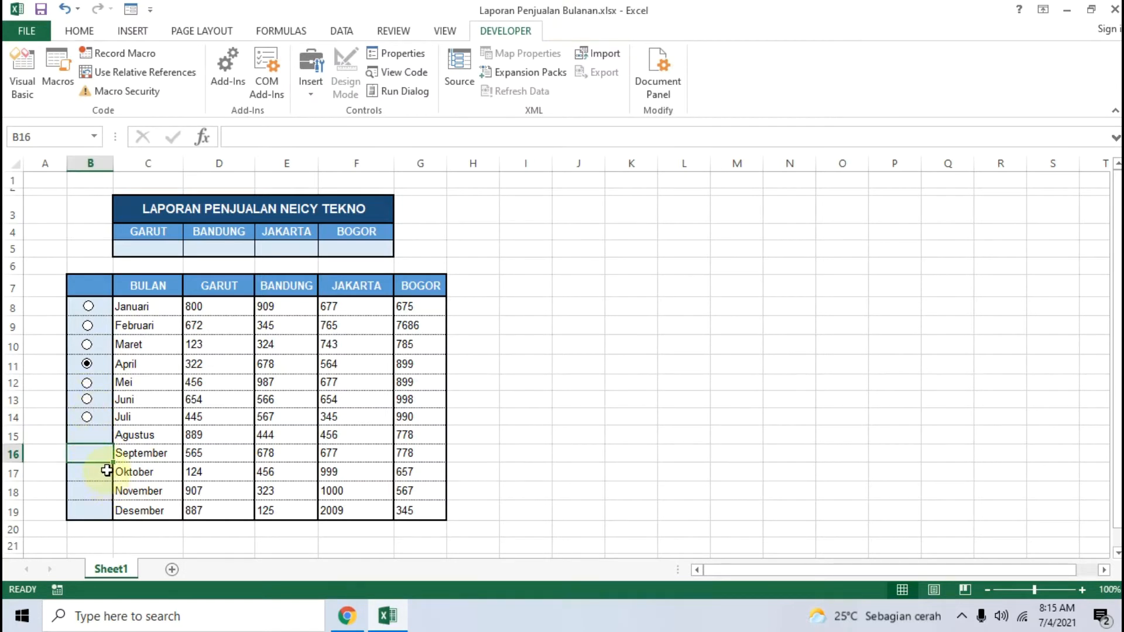
key("ctrl+v")
key("Up")
key("Up")
key("Up")
key("Up")
key("Up")
key("Up")
key("Up")
key("Up")
key("Up")
key("Up")
key("Up")
key("Up")
key("Up")
key("Up")
key("Up")
key("Up")
key("Up")
key("Up")
key("Up")
key("Up")
key("Down")
key("Down")
key("Down")
key("Down")
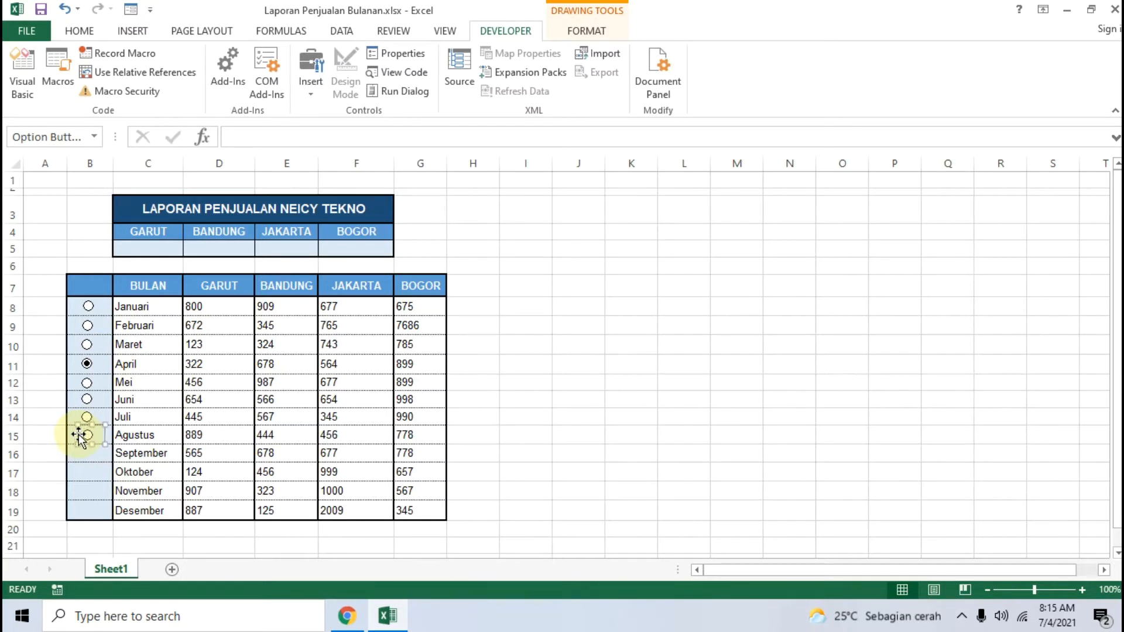
Paste option button copies into cells B16 and B17, beside September and Oktober
left_click(97, 461)
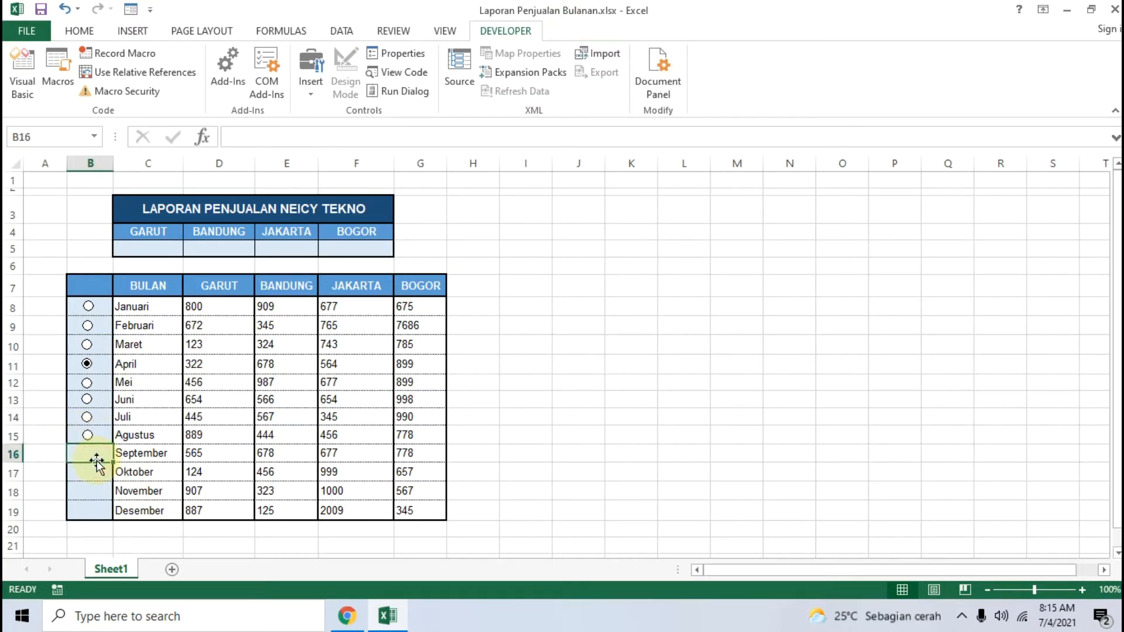
left_click(92, 459, "ctrl")
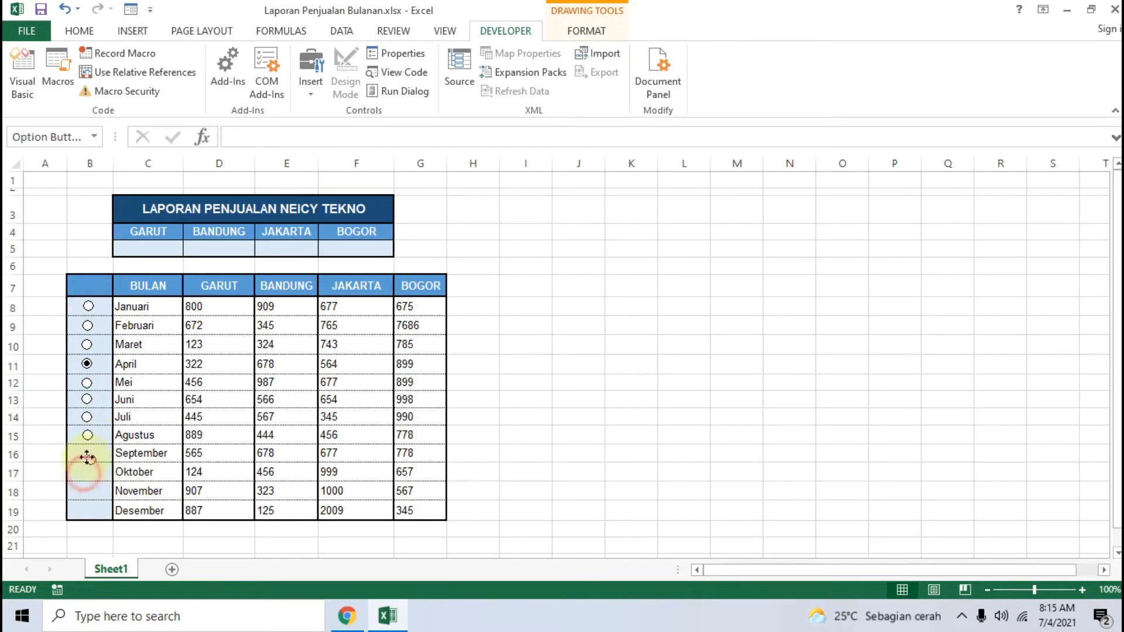
left_click_drag(87, 454, 88, 453)
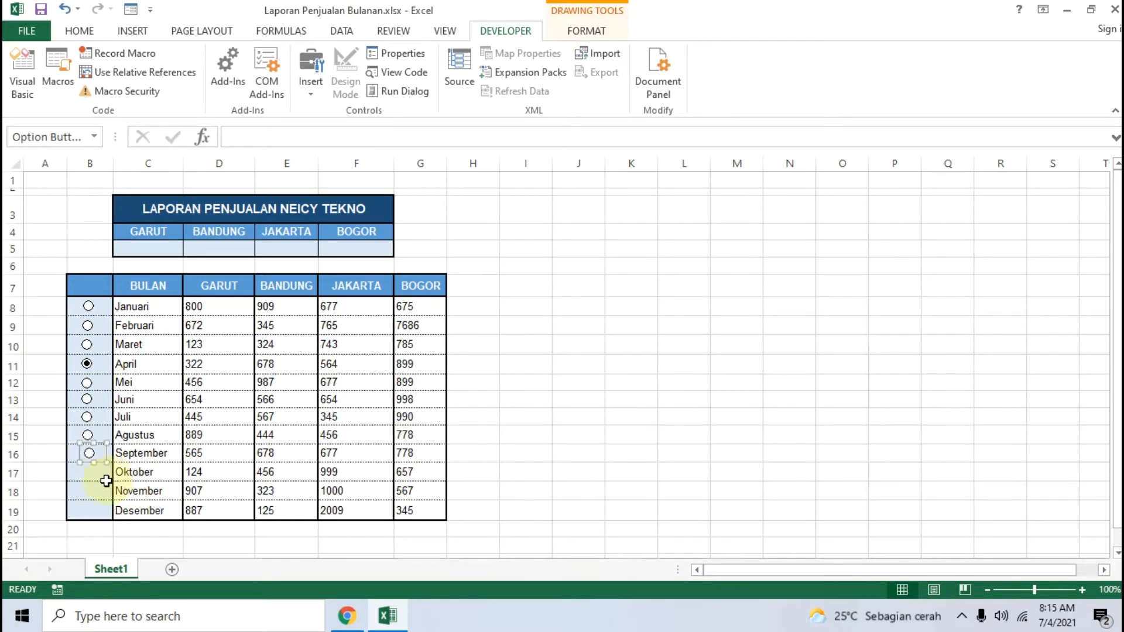
left_click(98, 478)
key("ctrl+v")
left_click_drag(85, 491, 86, 473)
Paste two more option button copies and position them in cells B18 and B19, beside November and Desember
key("ctrl+v")
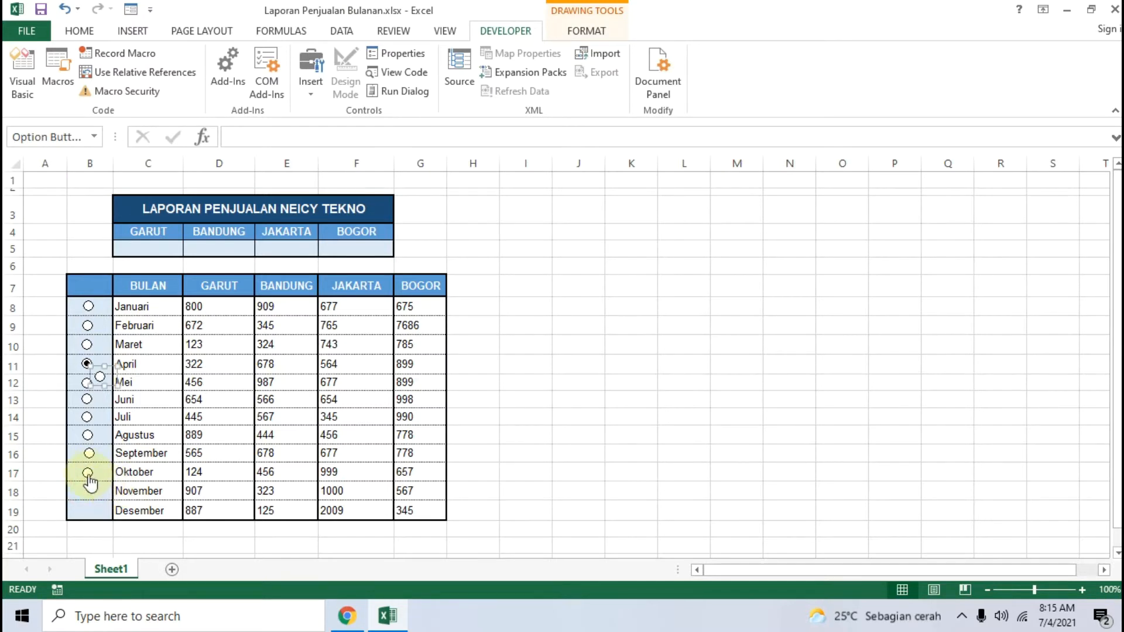
left_click_drag(99, 378, 89, 487)
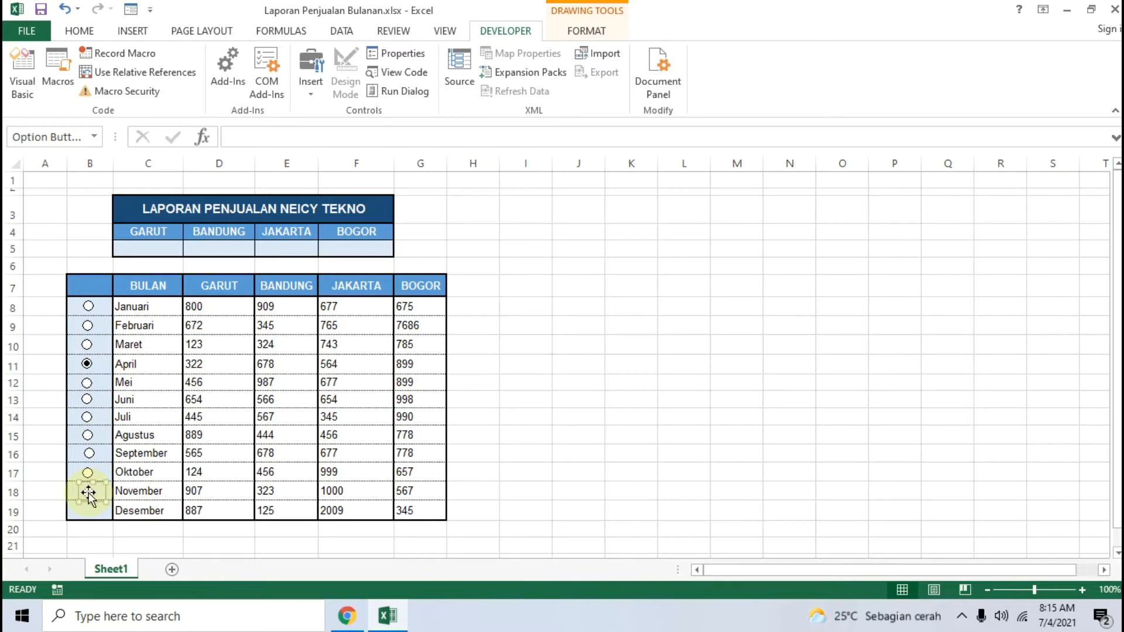
key("ctrl+v")
left_click_drag(94, 377, 92, 520)
Nudge the November option button into line within cell B18 and turn on the Januari option button
left_click(89, 493)
right_click(89, 495)
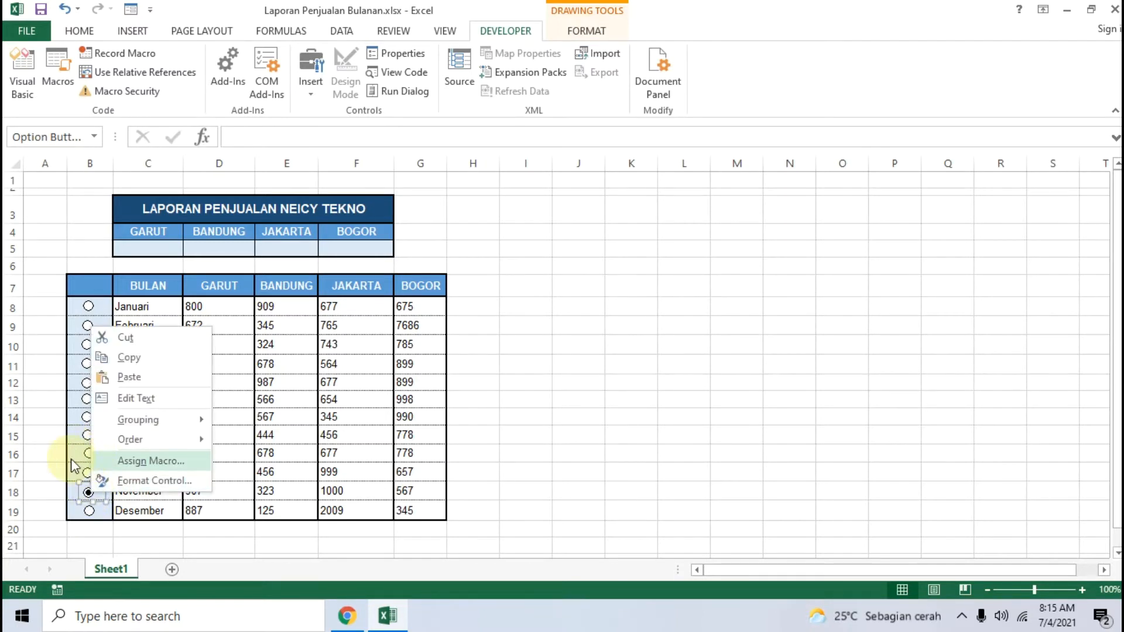
left_click(71, 459)
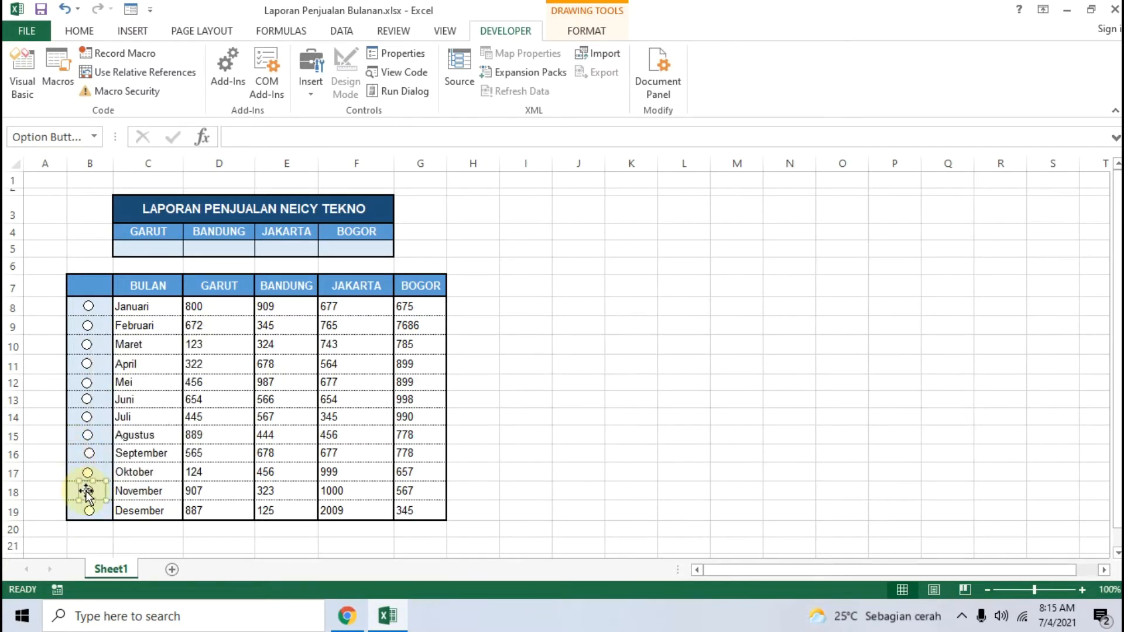
left_click(596, 381)
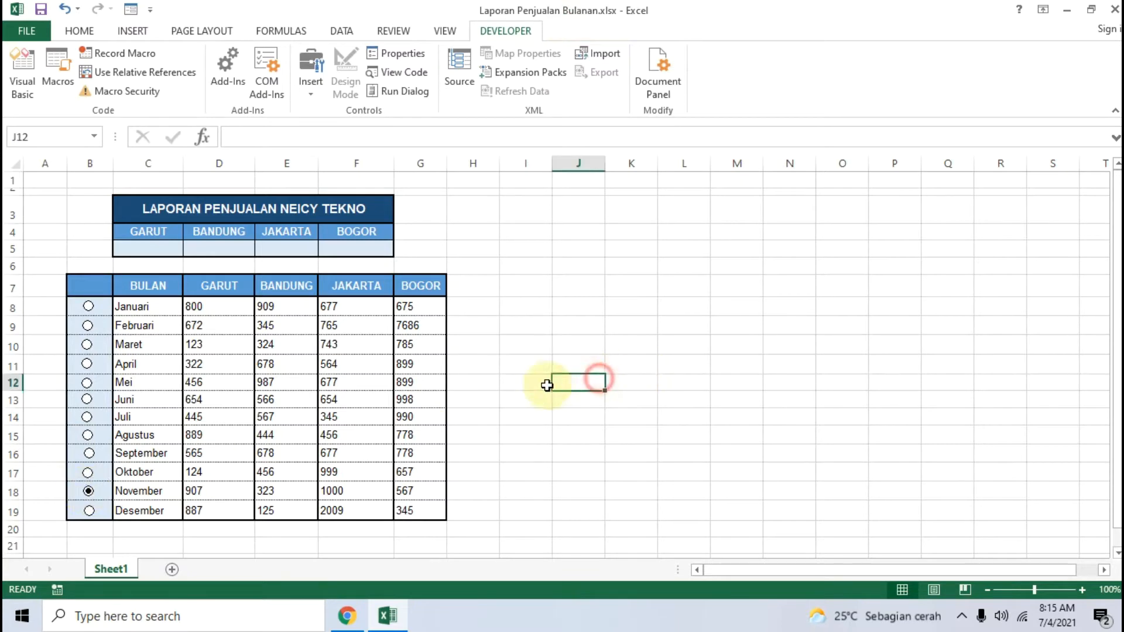
left_click(88, 307)
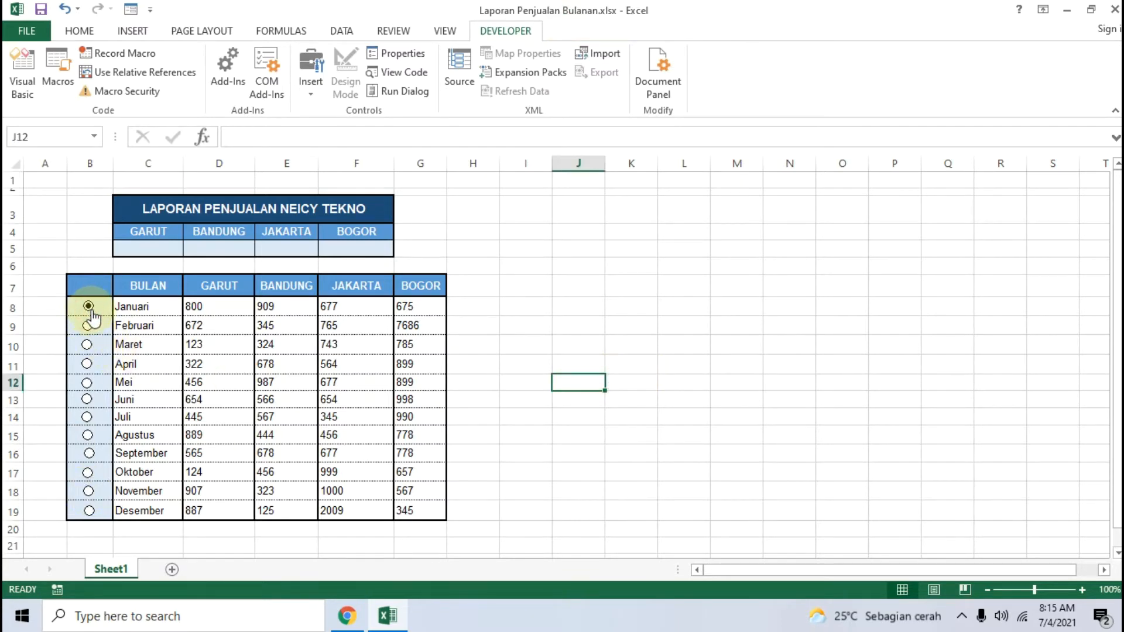
Switch to the article in Chrome and review step 5 on the button's Format Control settings
left_click(347, 616)
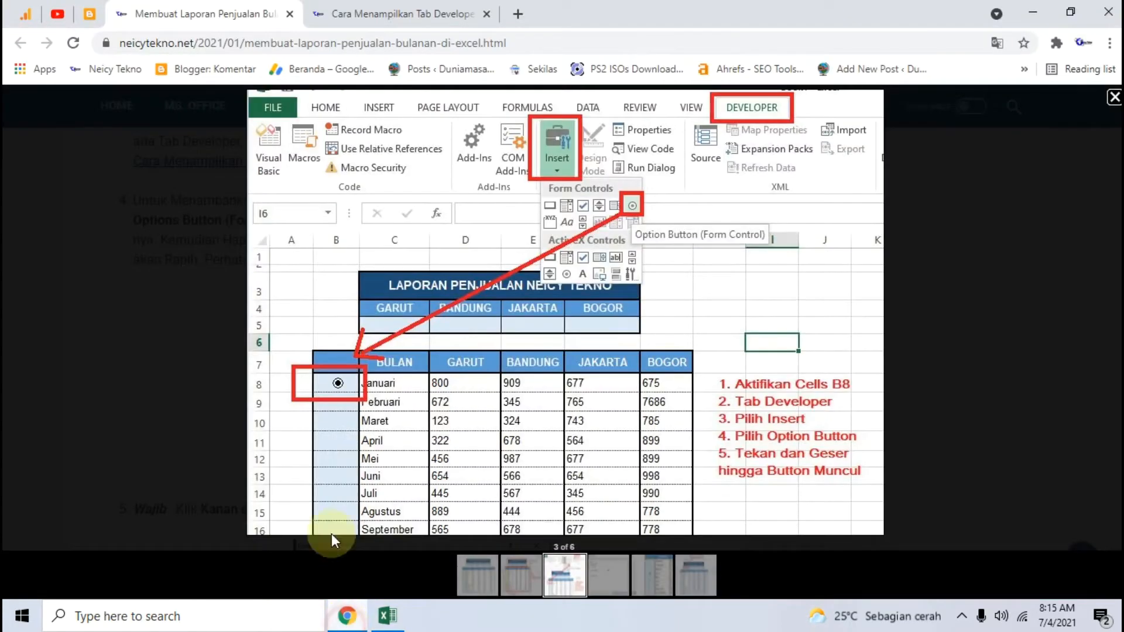
left_click(160, 347)
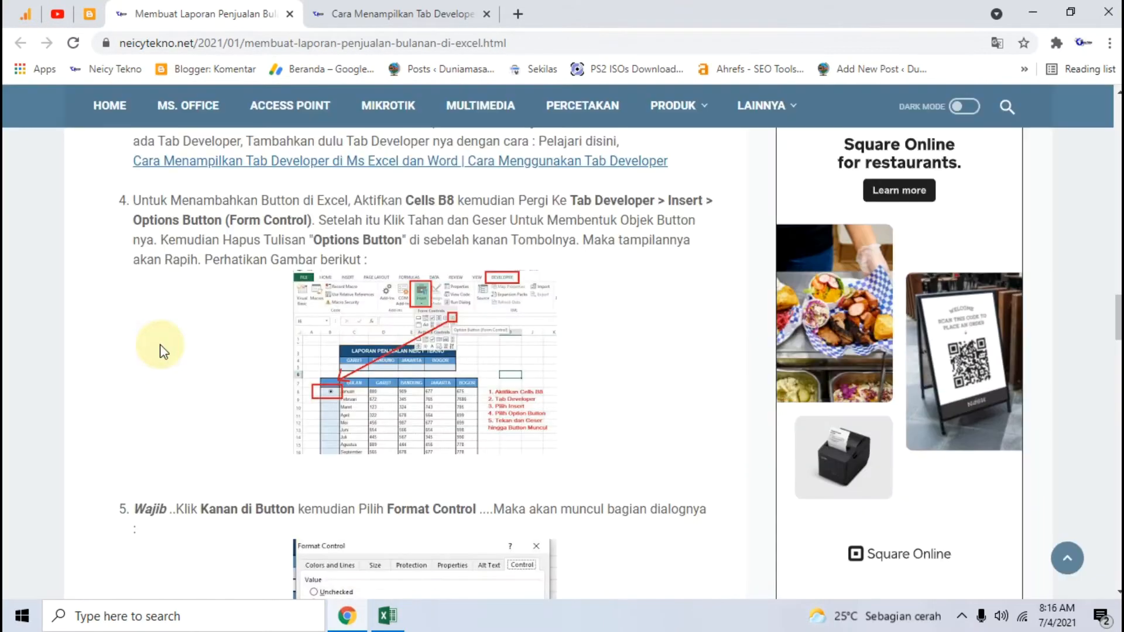
left_click(462, 395)
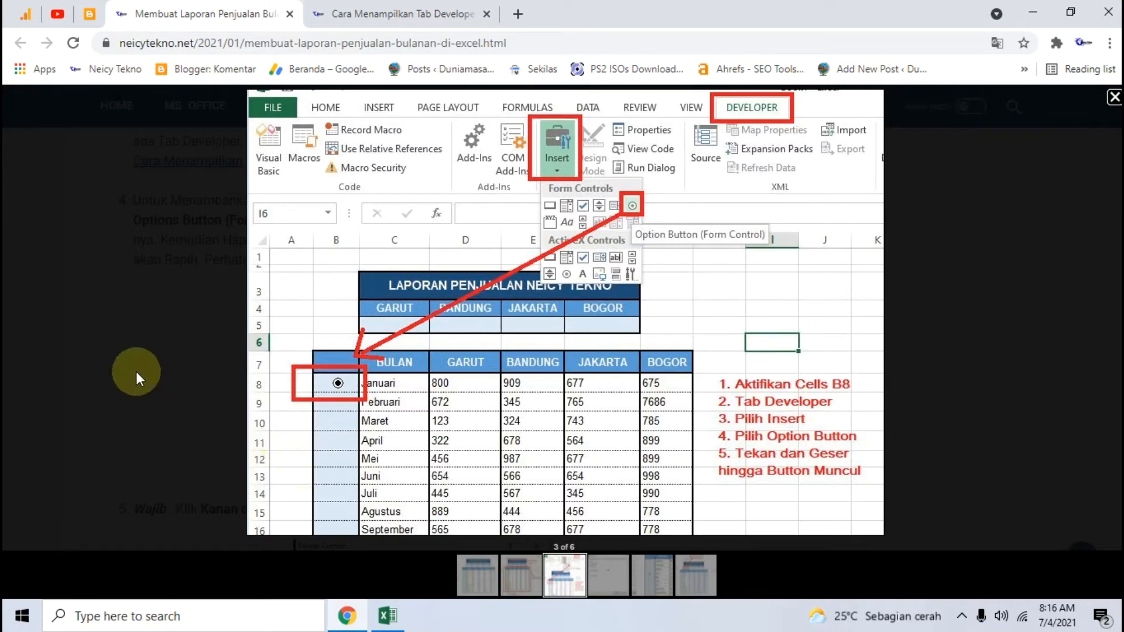
left_click(608, 573)
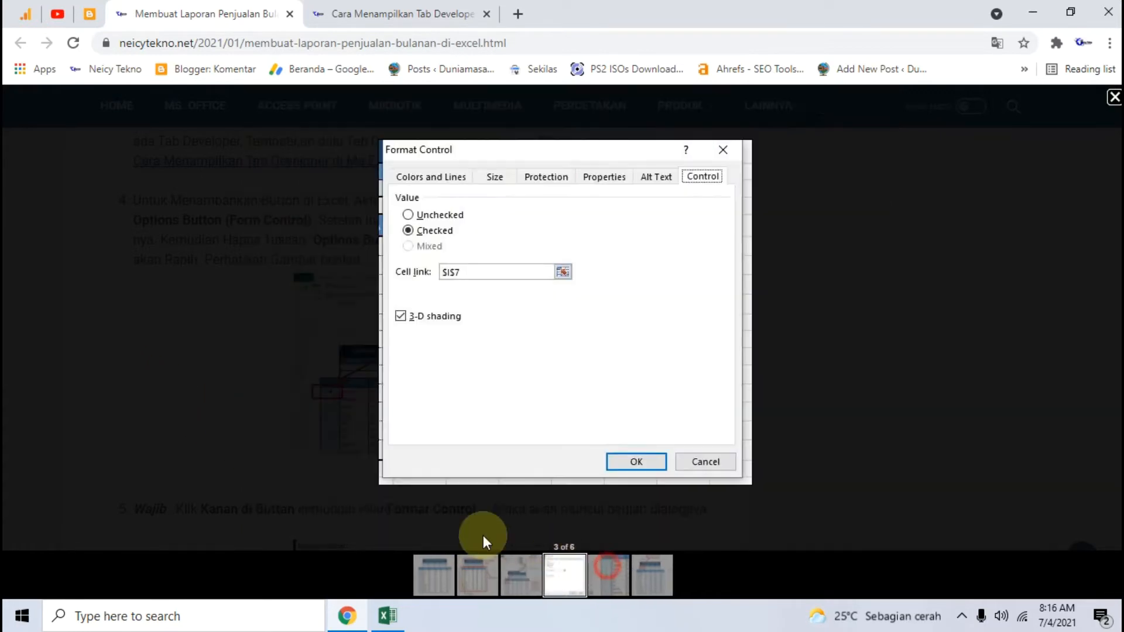
left_click(71, 405)
scroll(243, 418, "down", 3)
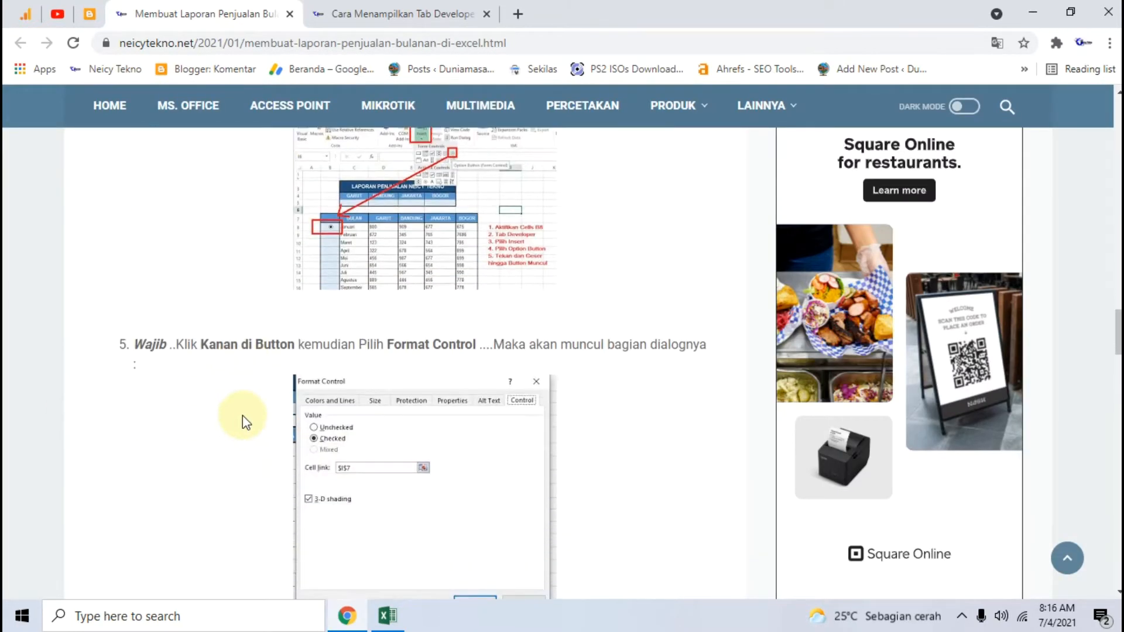
scroll(244, 413, "down", 1)
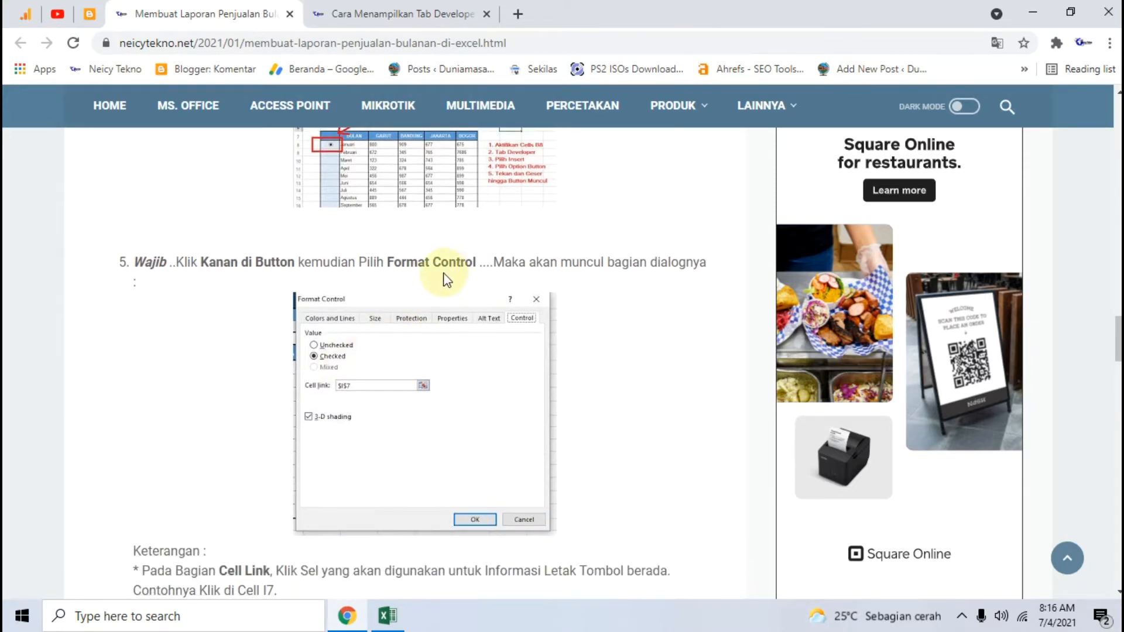
Switch to the Excel workbook and open the Format Control settings of the Januari option button
left_click(387, 615)
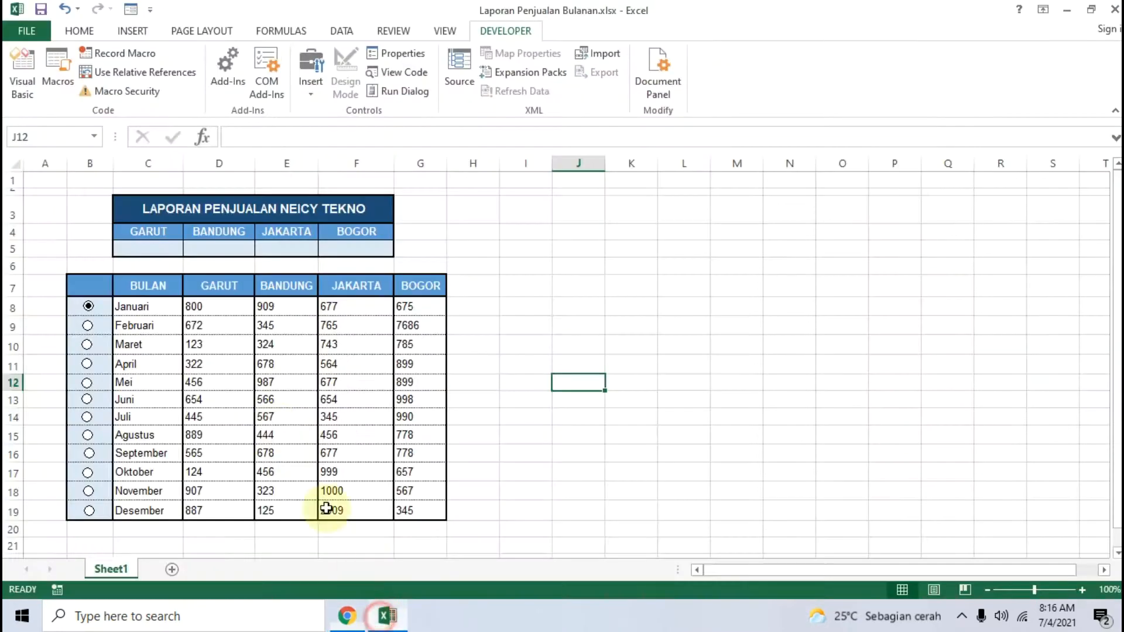
right_click(91, 314)
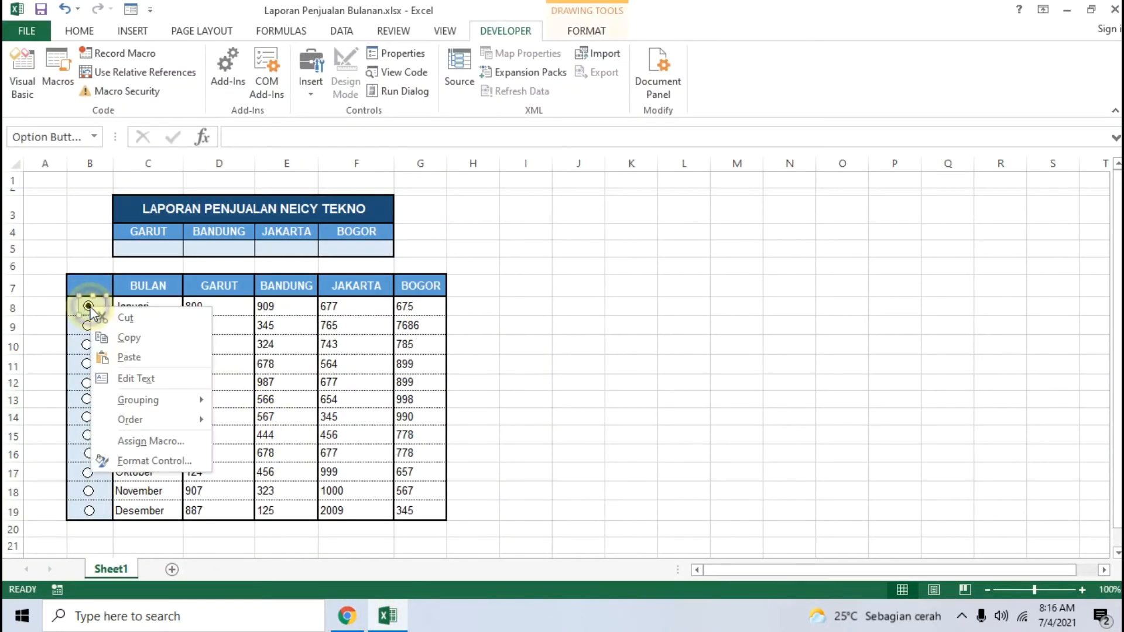
left_click(156, 454)
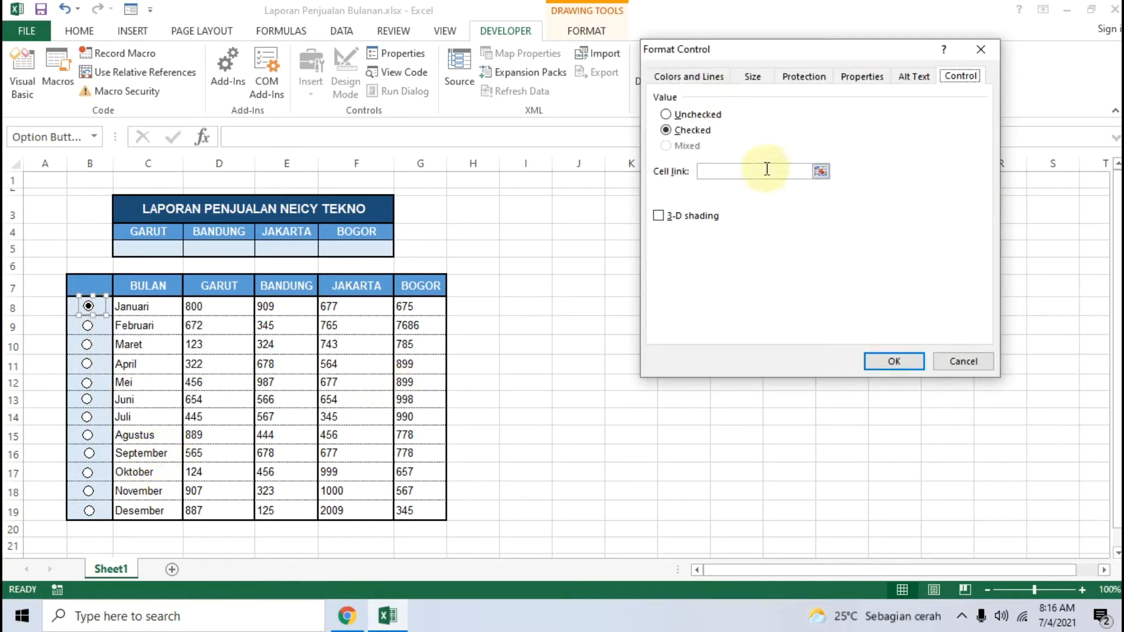
Review the article's enlarged Format Control picture in Chrome and its notes on Cell Link and 3-D shading
left_click(345, 616)
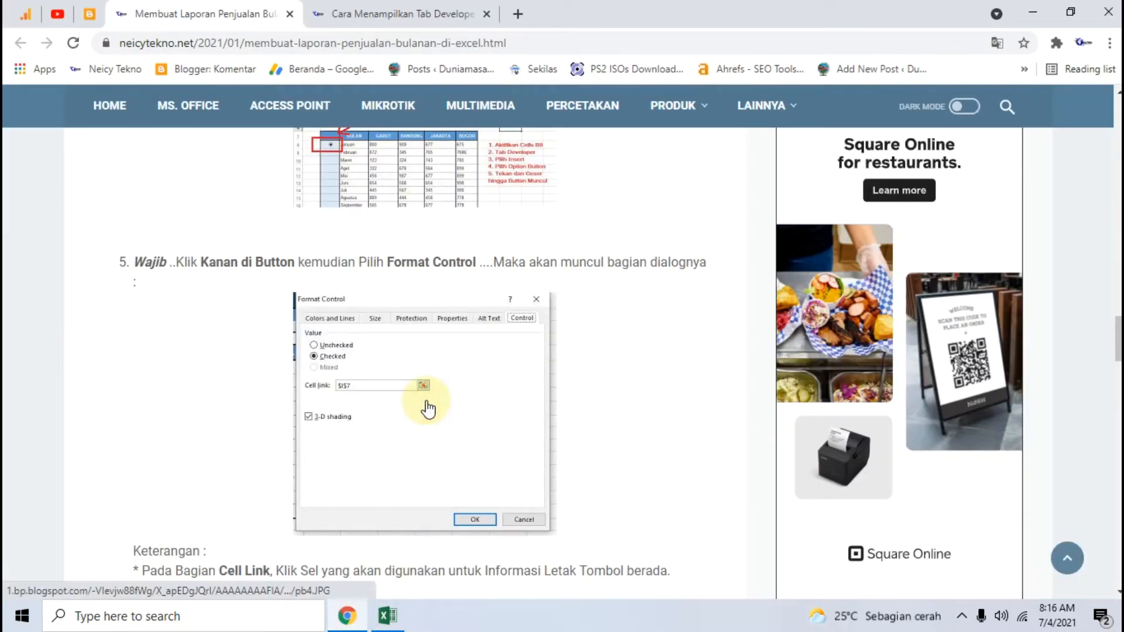
left_click(414, 377)
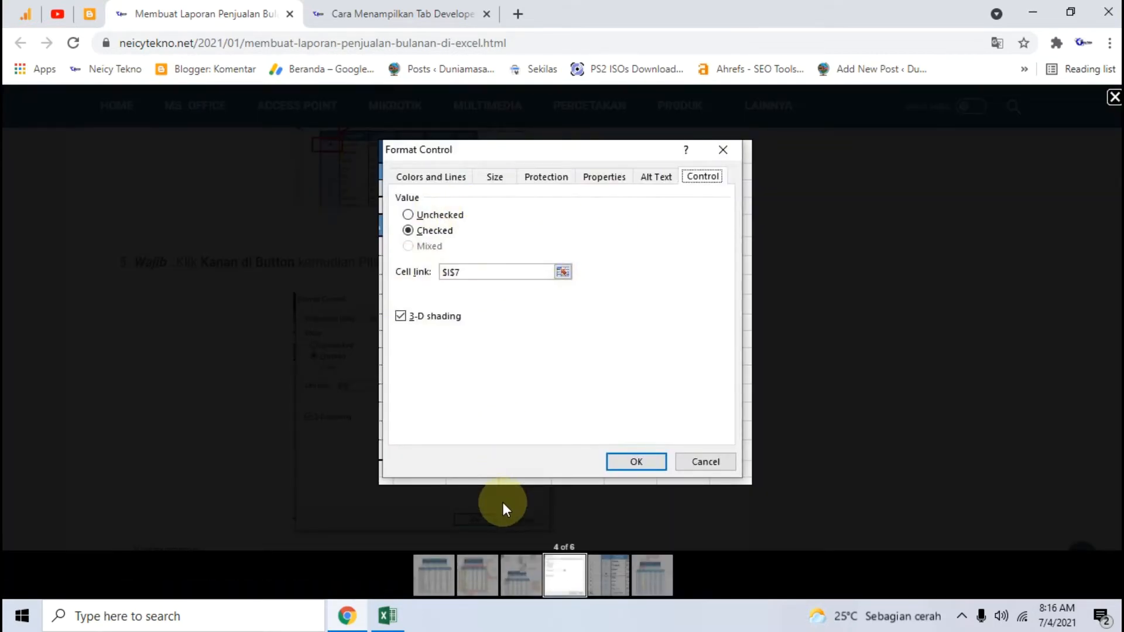
left_click(385, 614)
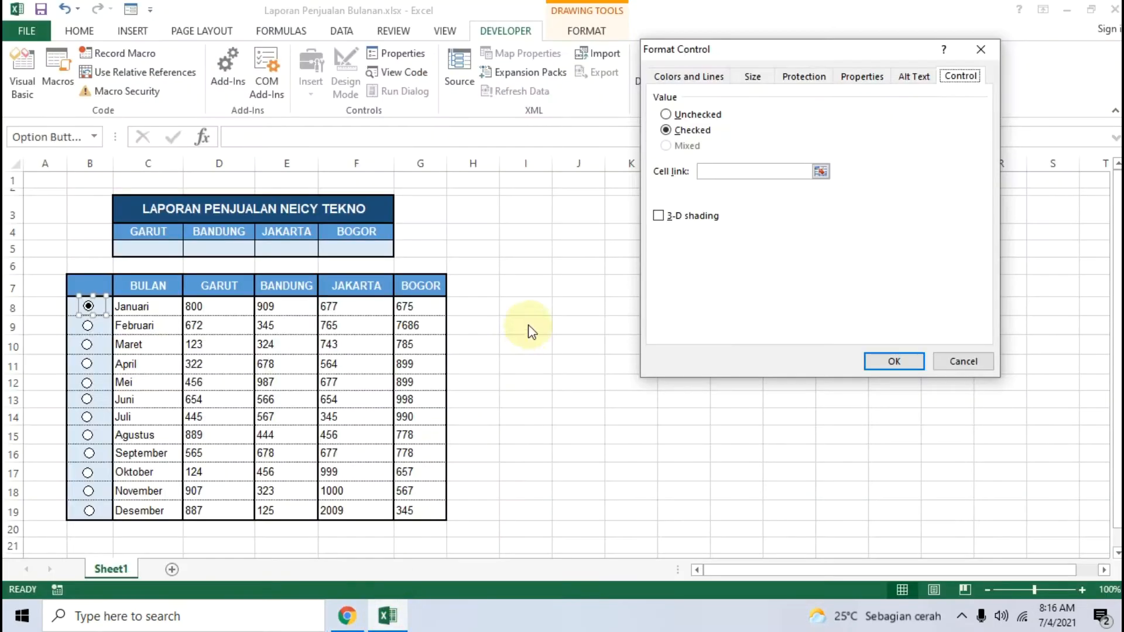
left_click(353, 626)
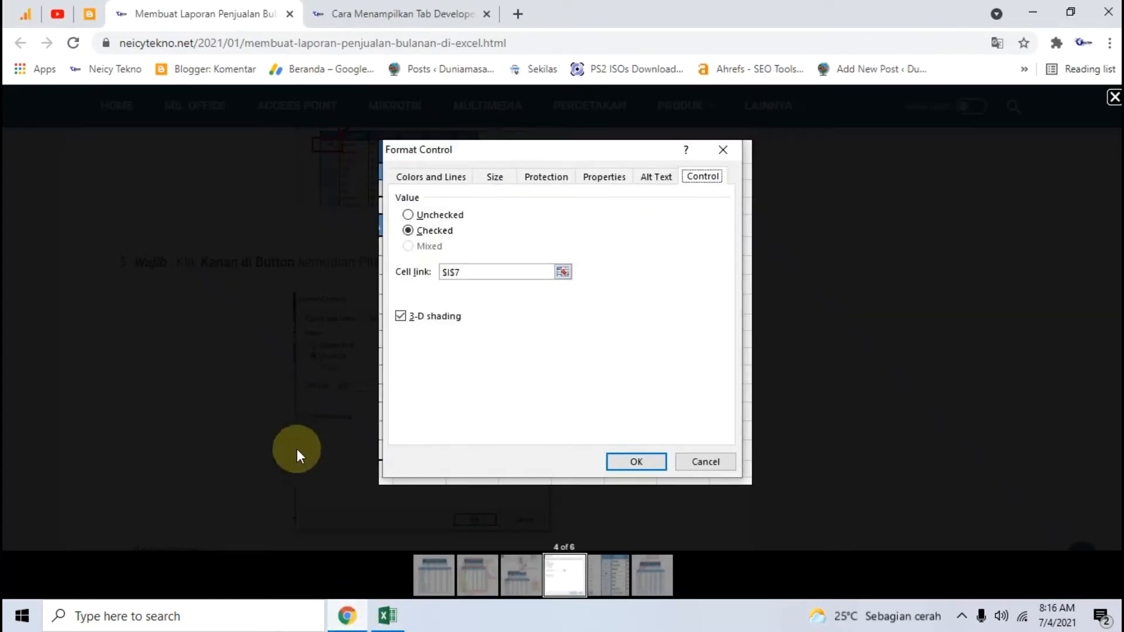
left_click(182, 344)
scroll(182, 346, "down", 4)
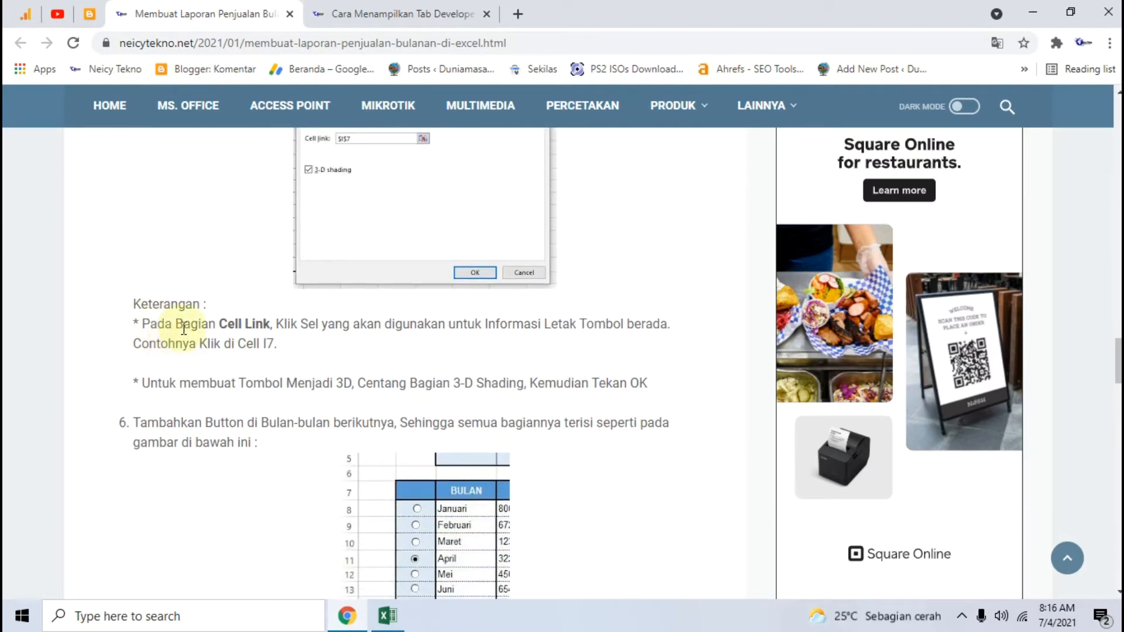
Return to Excel and set the Januari option button's value to Checked in Format Control
left_click(389, 617)
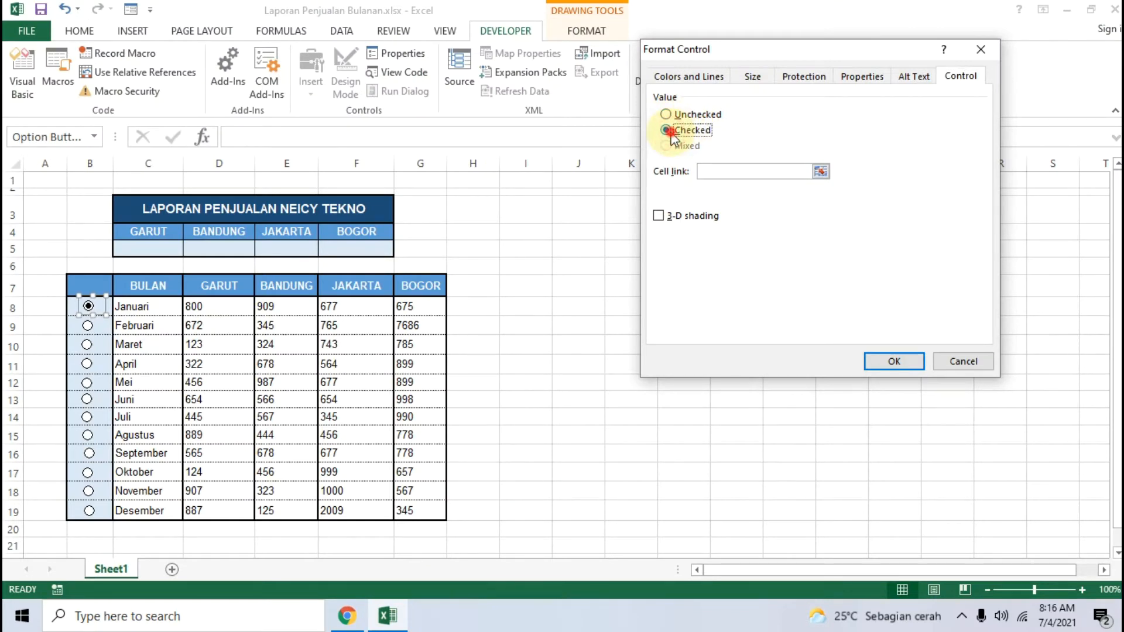
key("Return")
left_click(671, 132)
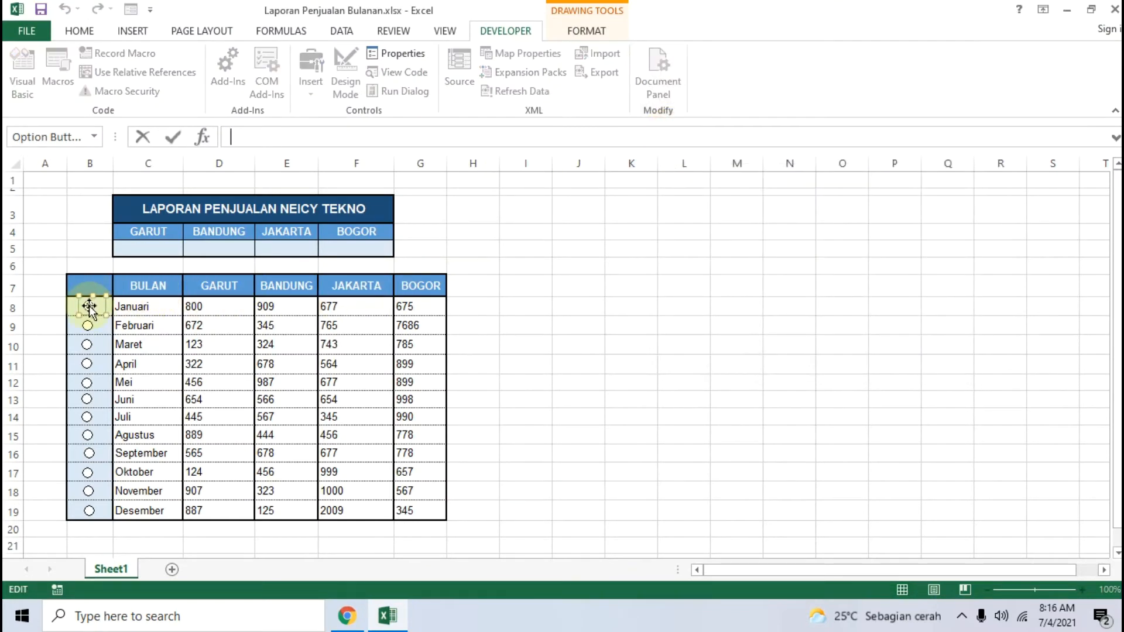
right_click(88, 306)
left_click(187, 460)
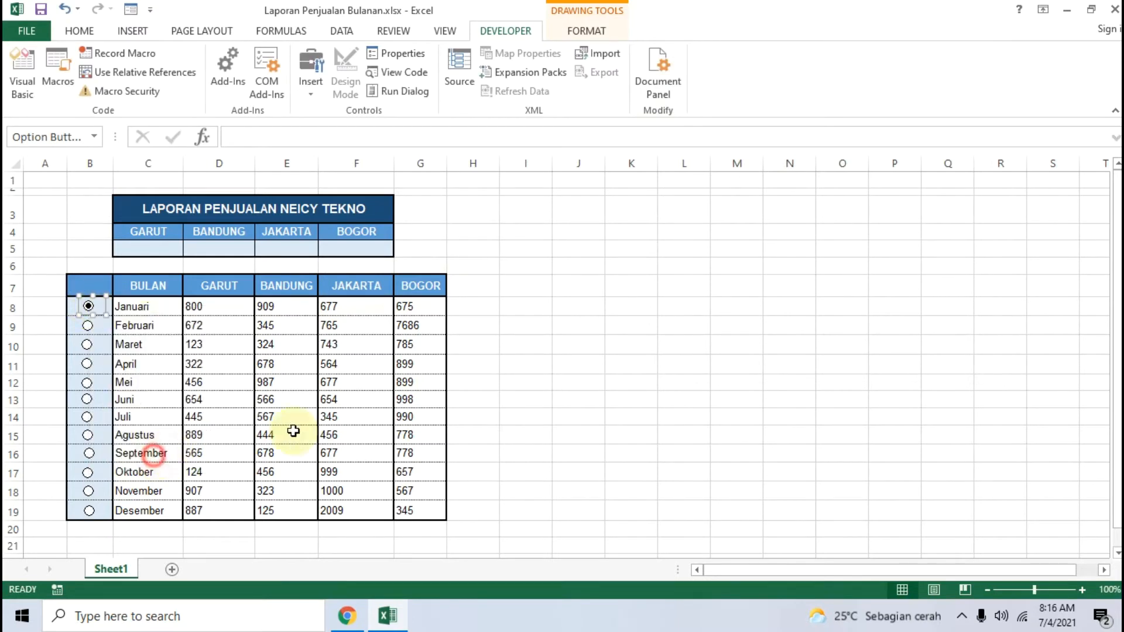
left_click(673, 130)
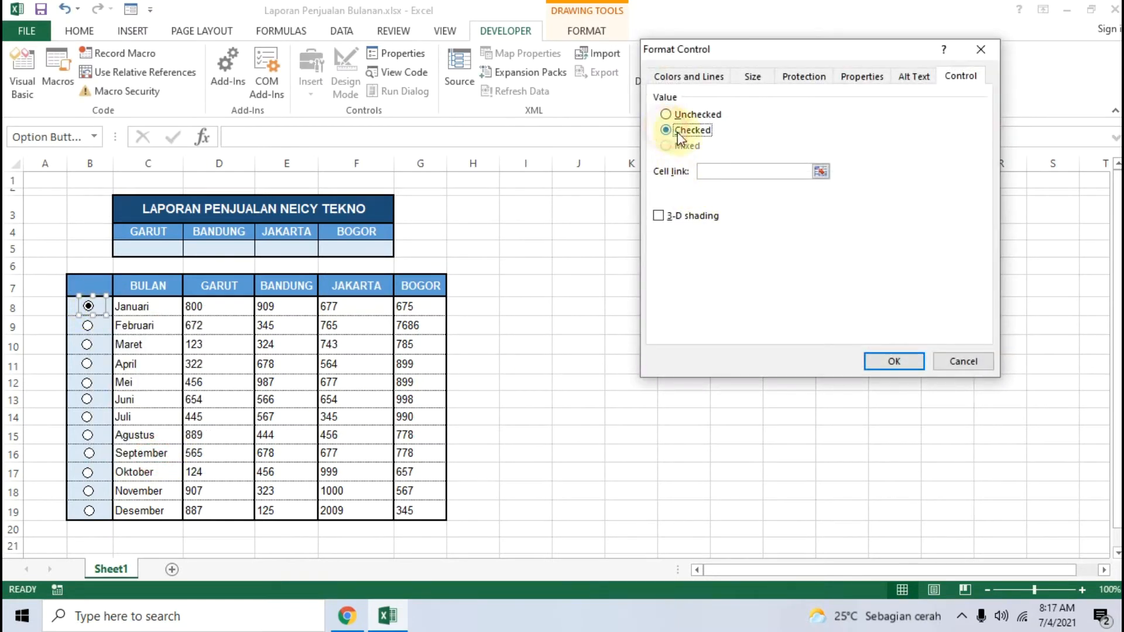
Set the Januari option button's cell link to $I$7 as in the article, and turn on 3-D shading
left_click(727, 170)
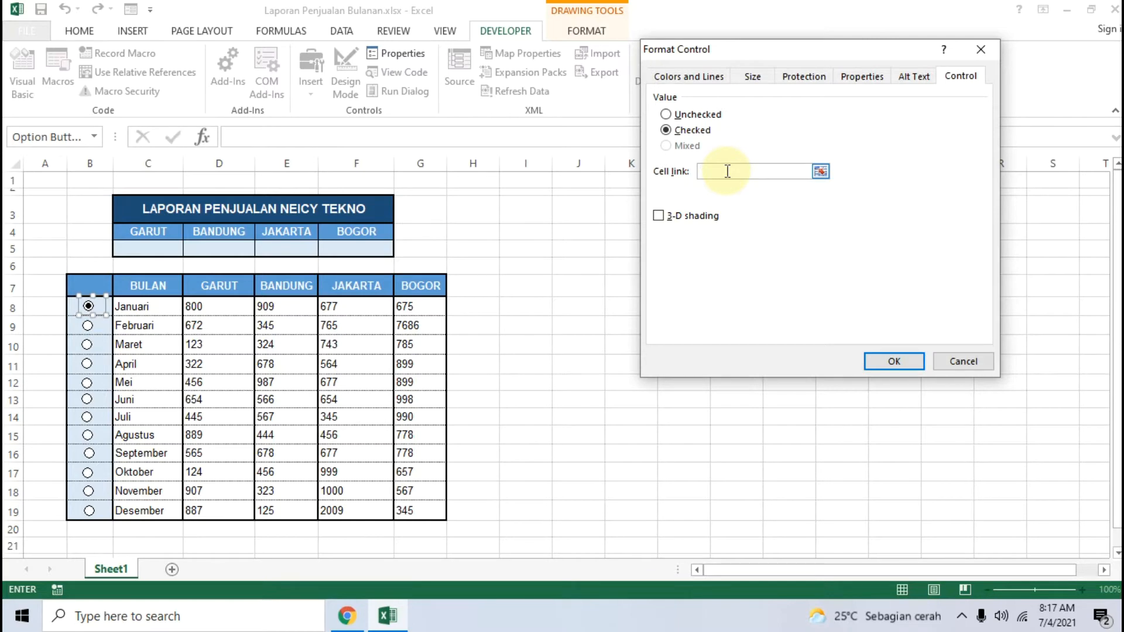
left_click(346, 615)
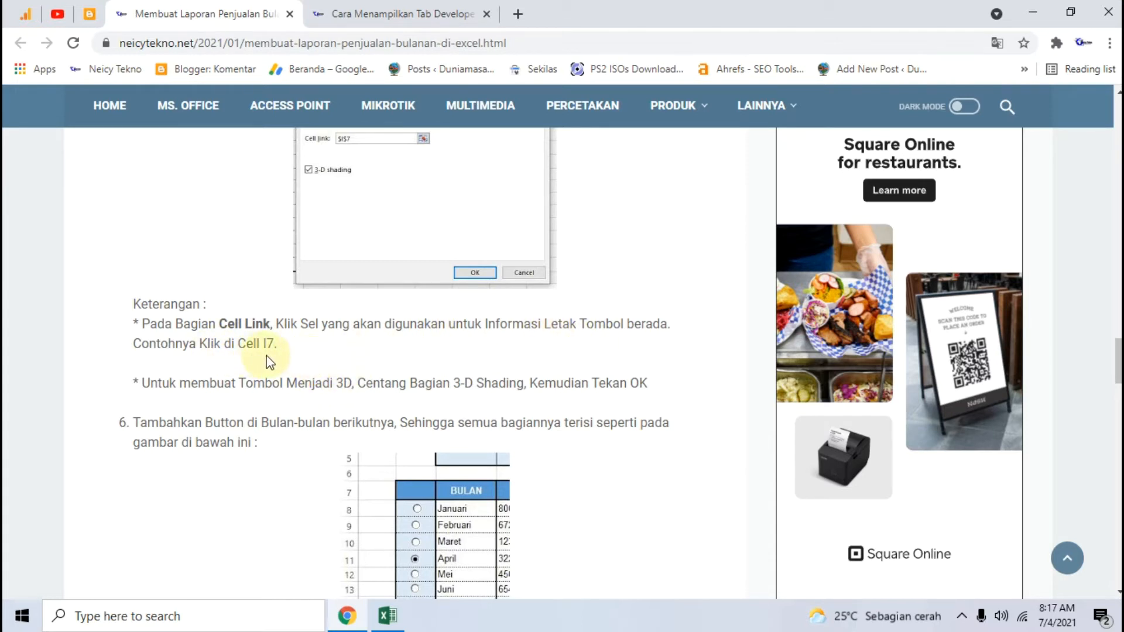
left_click(386, 614)
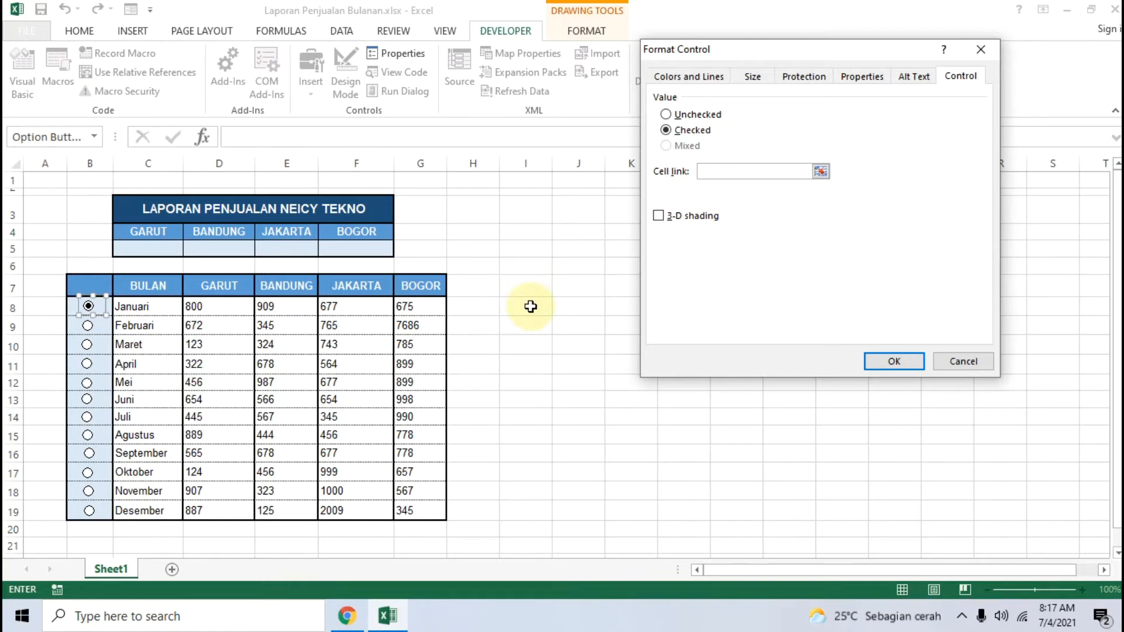
left_click(530, 285)
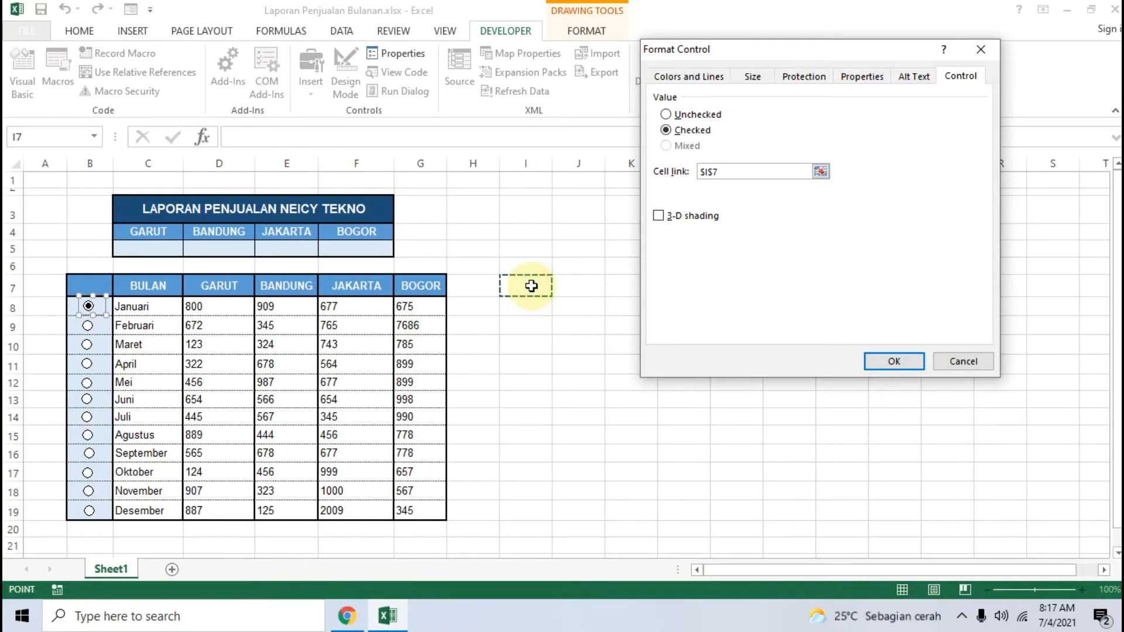
left_click(659, 216)
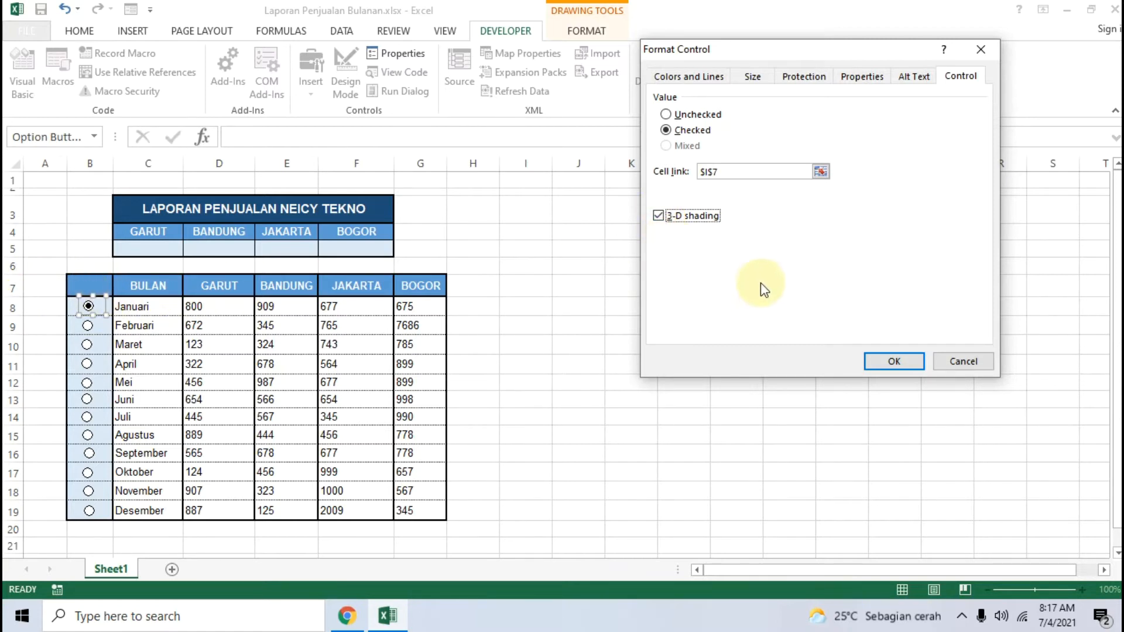
Try other cells, such as J3 and K16, as the cell link of the Januari option button
left_click(737, 171)
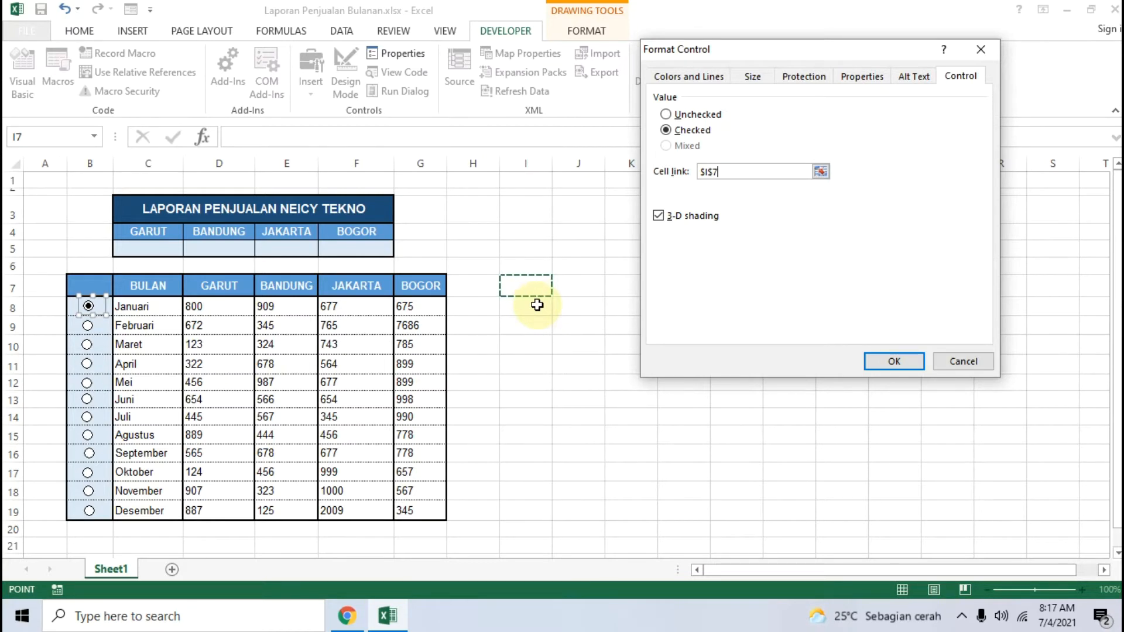
left_click(538, 343)
left_click_drag(752, 171, 661, 176)
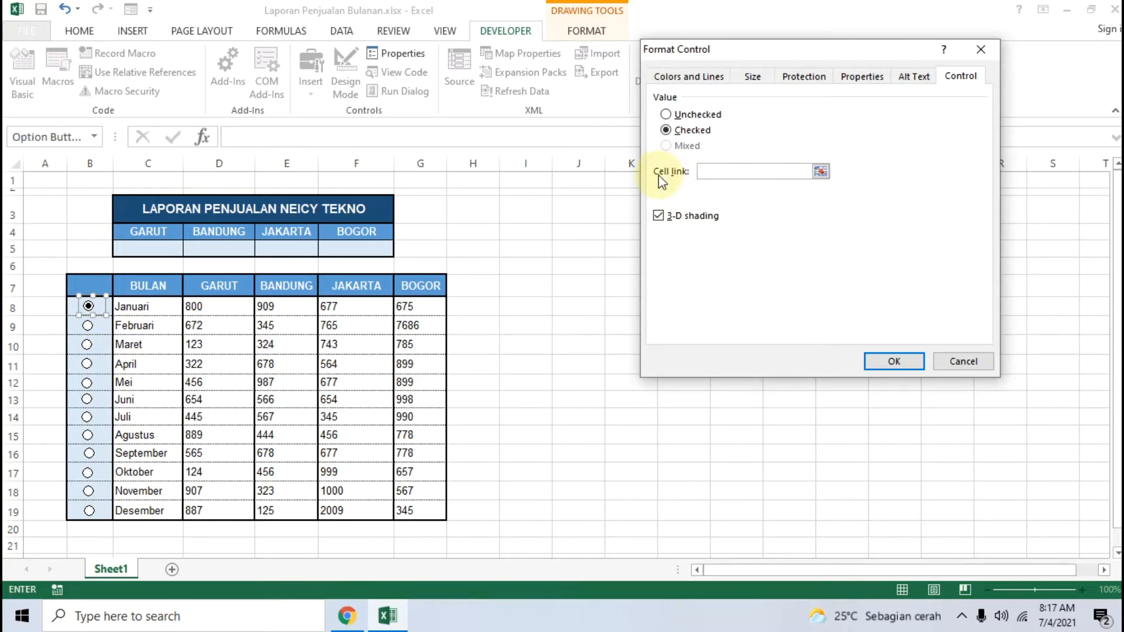
left_click(539, 281)
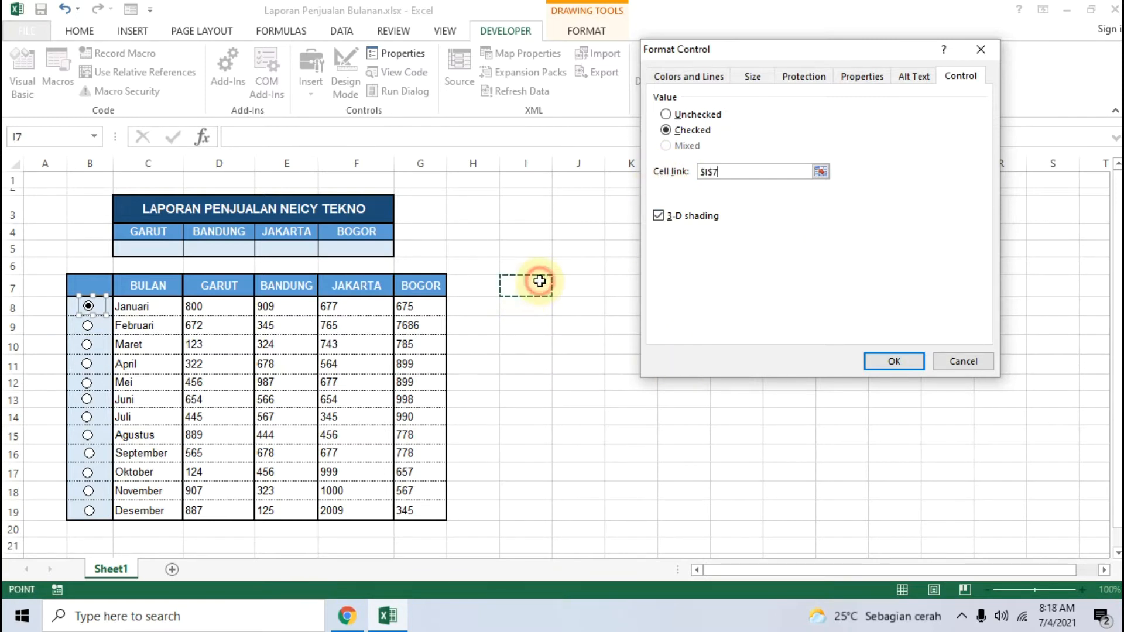
left_click_drag(721, 171, 671, 177)
key("BackSpace")
left_click(579, 209)
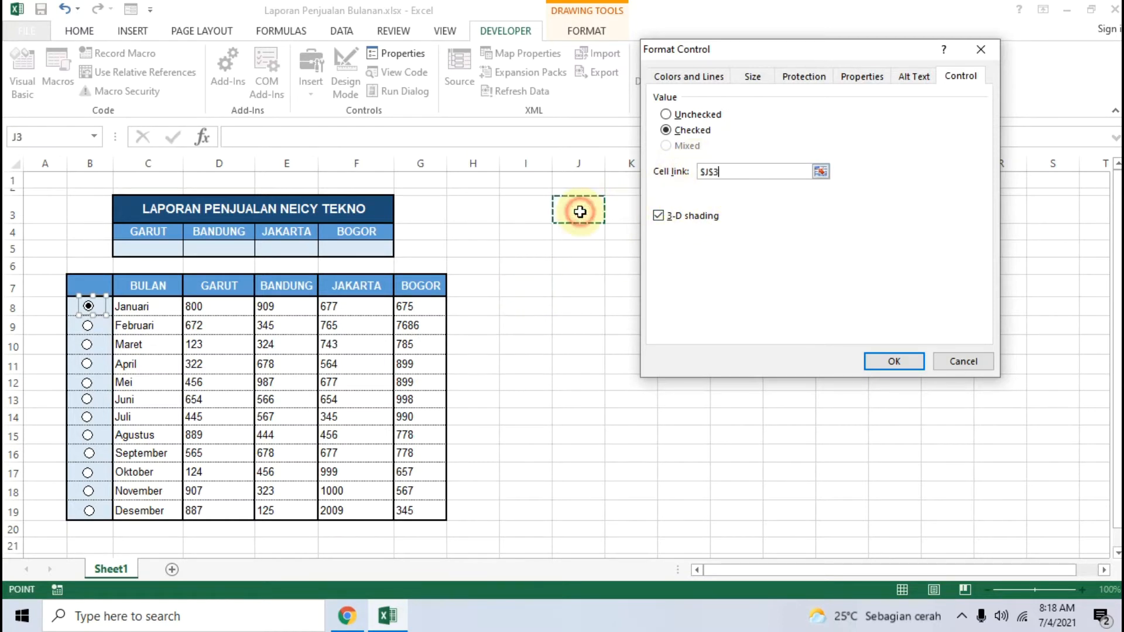
left_click(727, 170)
left_click_drag(729, 171, 663, 175)
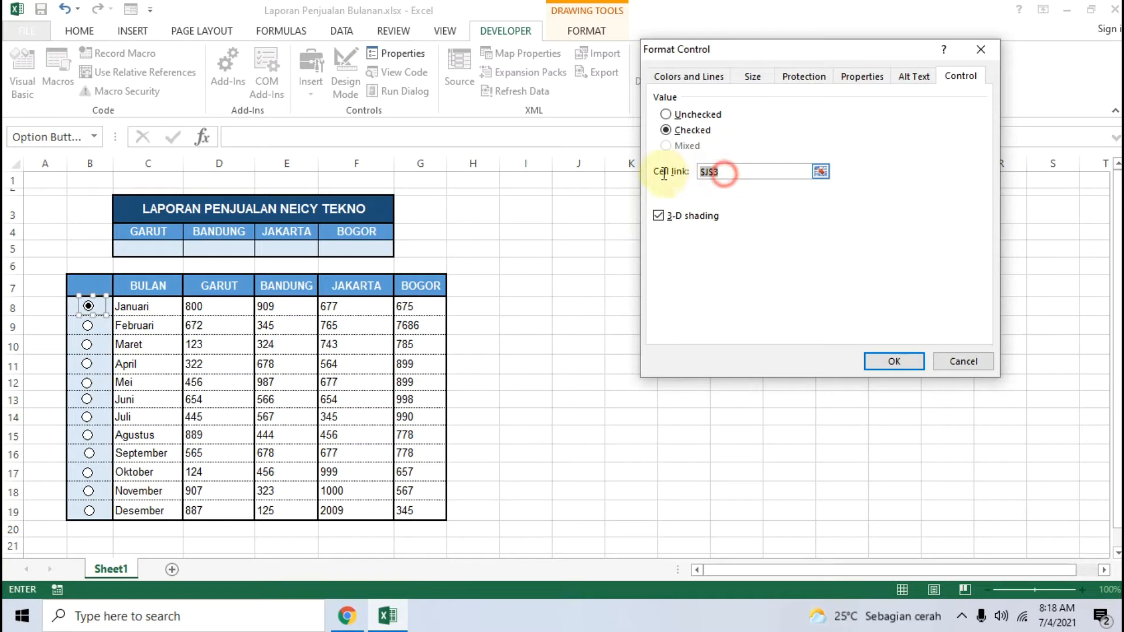
left_click(622, 452)
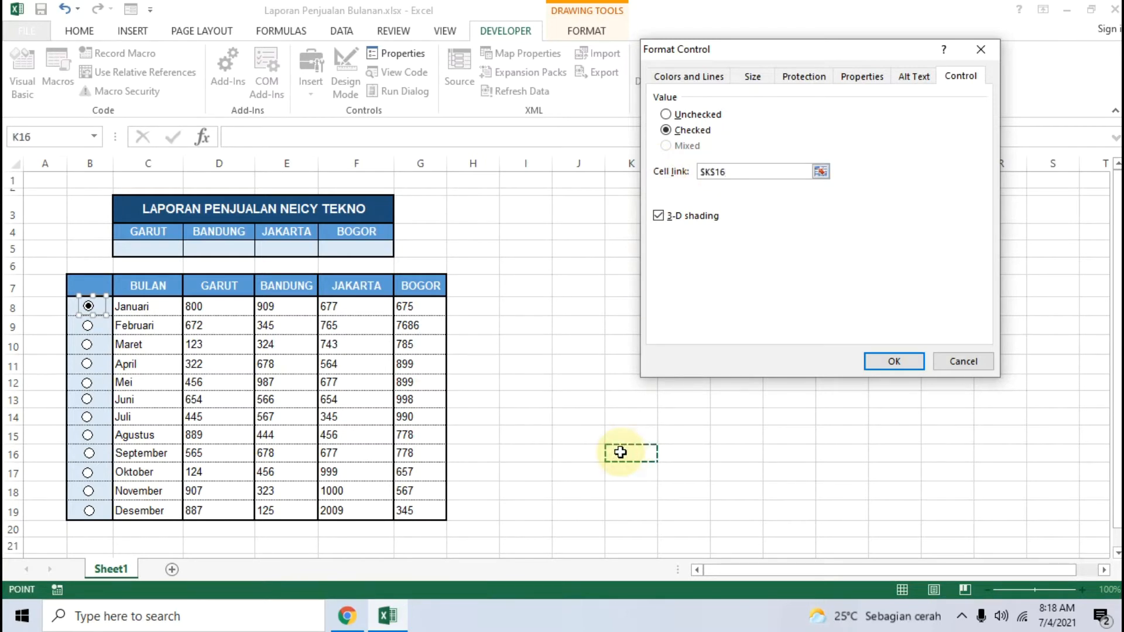
left_click(753, 170)
left_click_drag(740, 171, 689, 176)
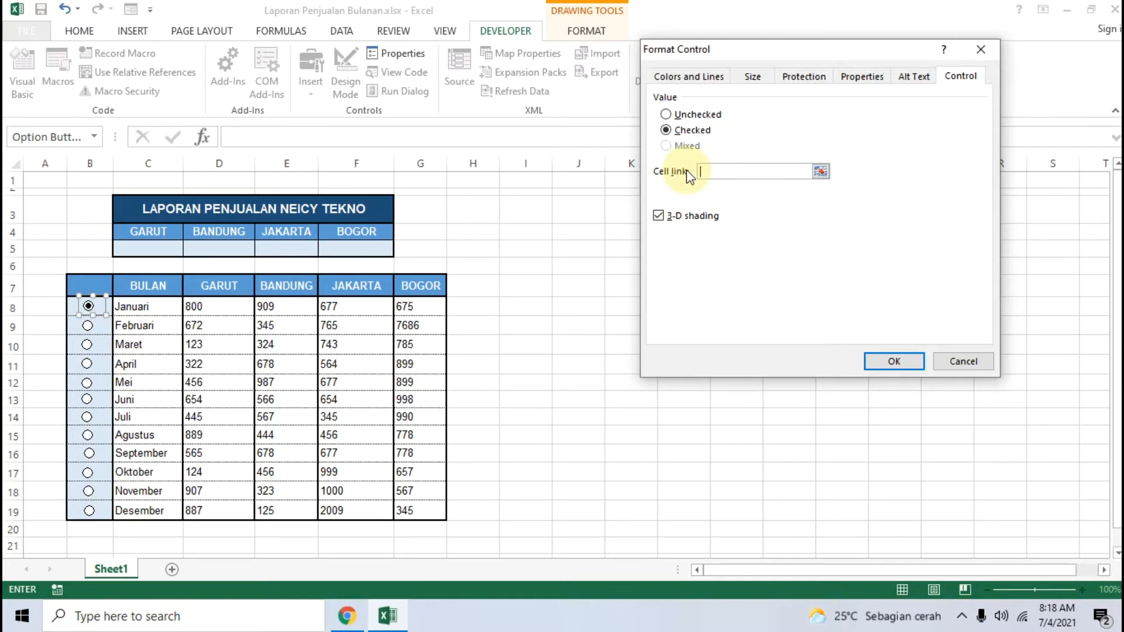
Choose cell I7 as the Januari option button's cell link and apply the control settings
left_click(527, 288)
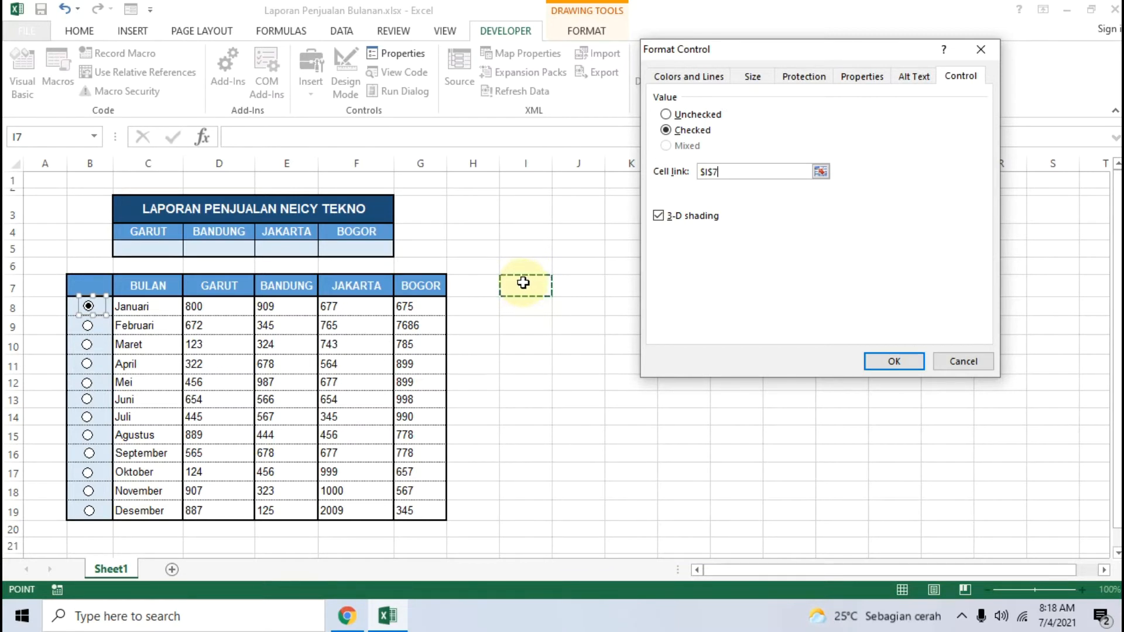
left_click(893, 361)
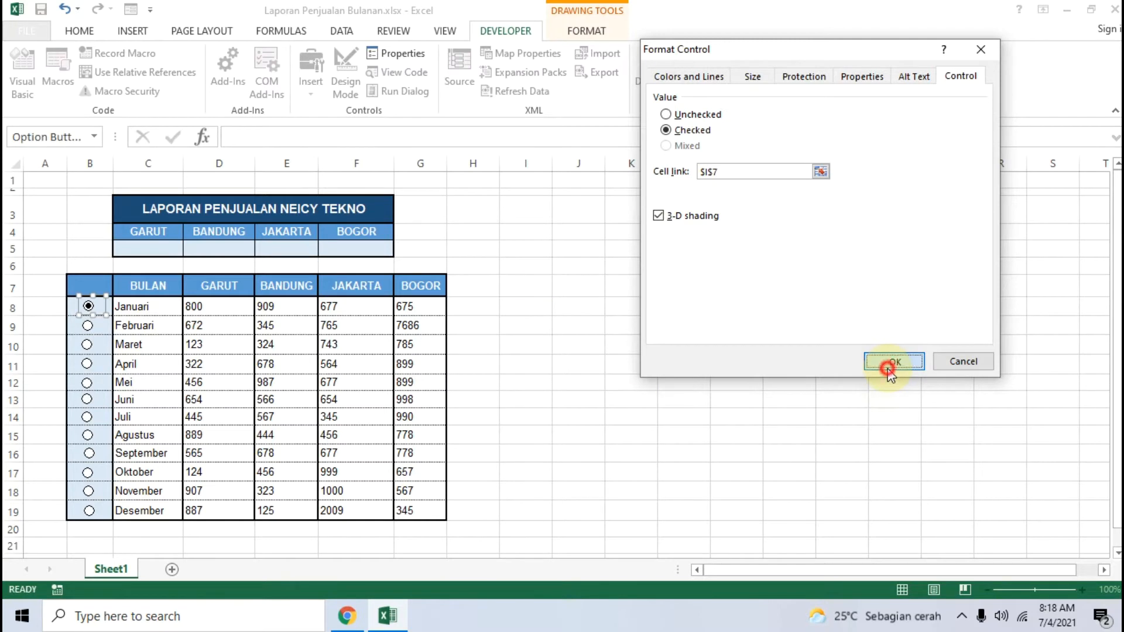
Turn on the Februari option button and enable 3-D shading in its Format Control settings
left_click(88, 327)
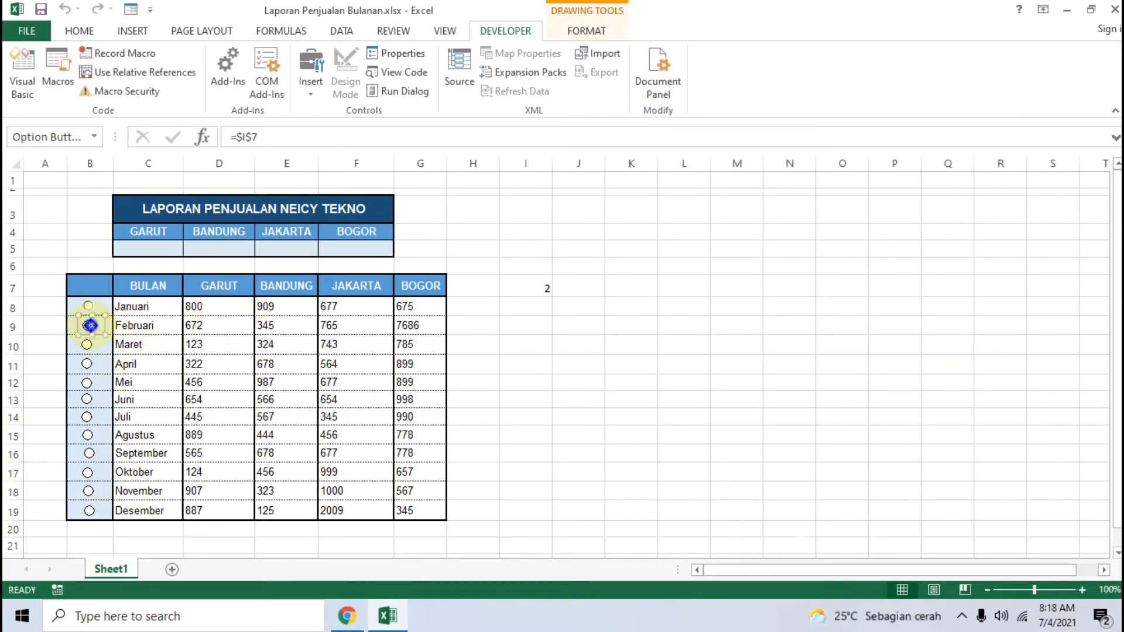
right_click(89, 327)
left_click(151, 481)
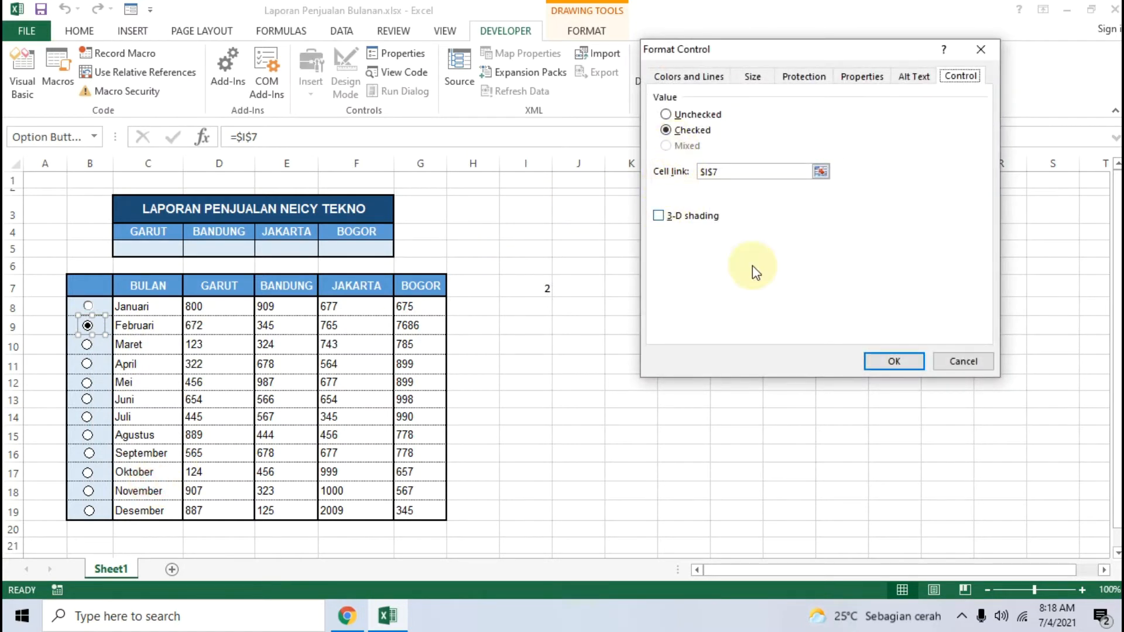
left_click(669, 216)
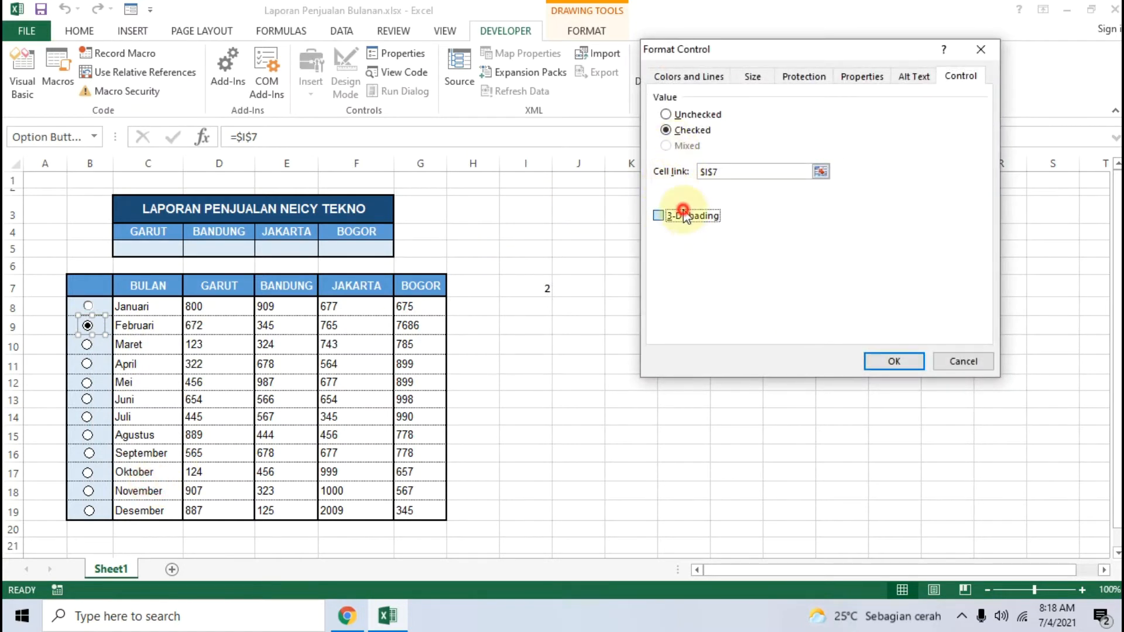
left_click(896, 363)
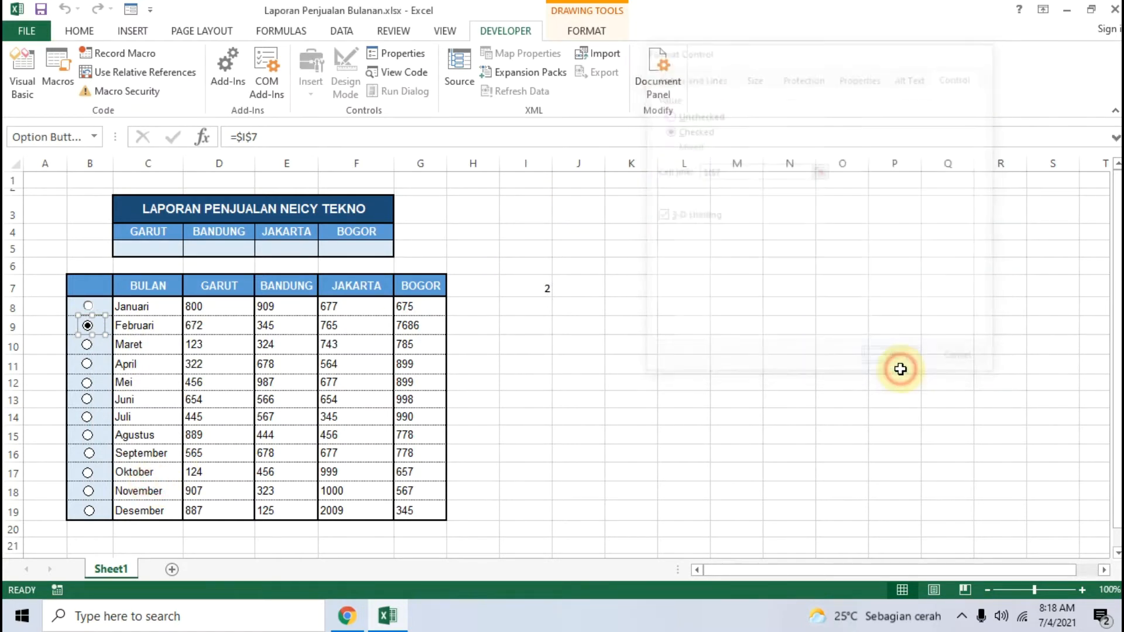
Enable 3-D shading for the Maret option button and set its value to Checked in Format Control
right_click(87, 350)
left_click(140, 494)
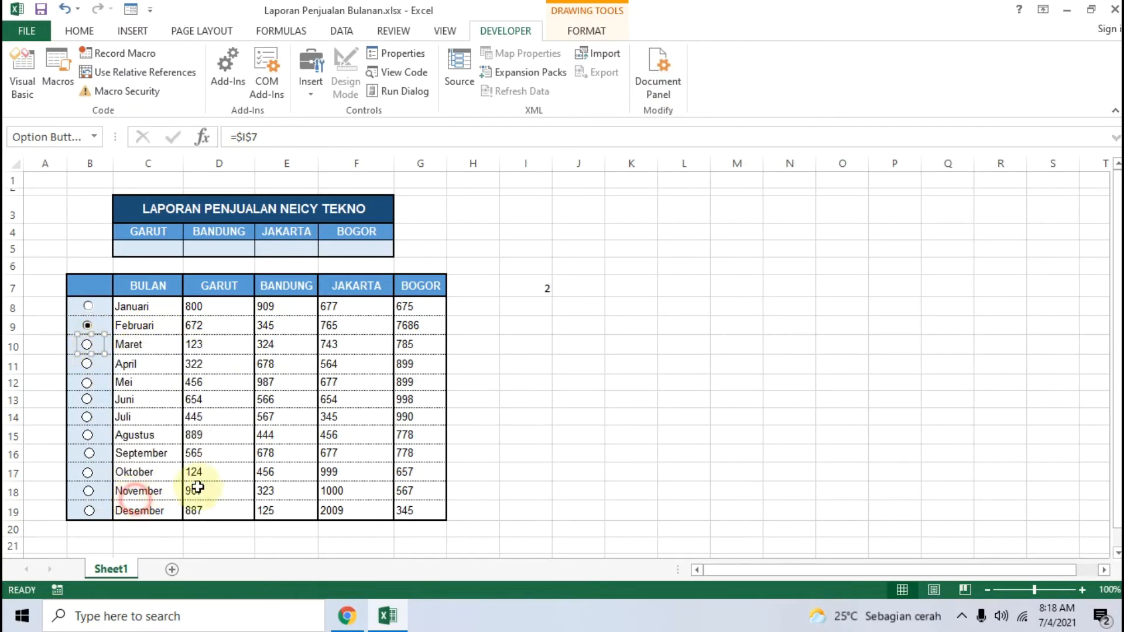
left_click(659, 216)
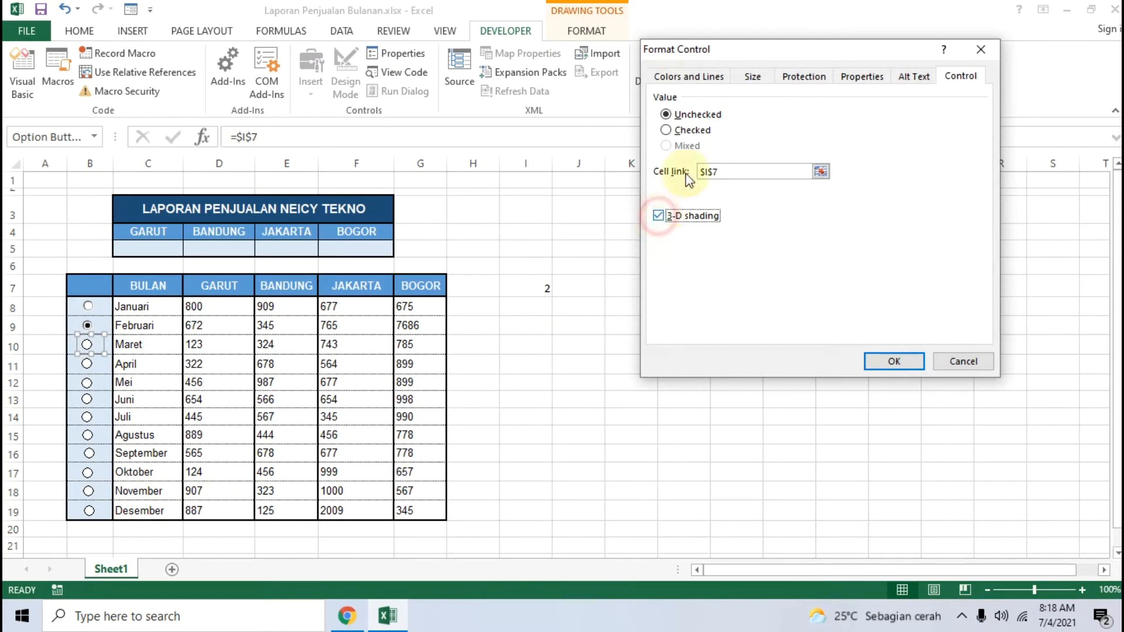
left_click(665, 129)
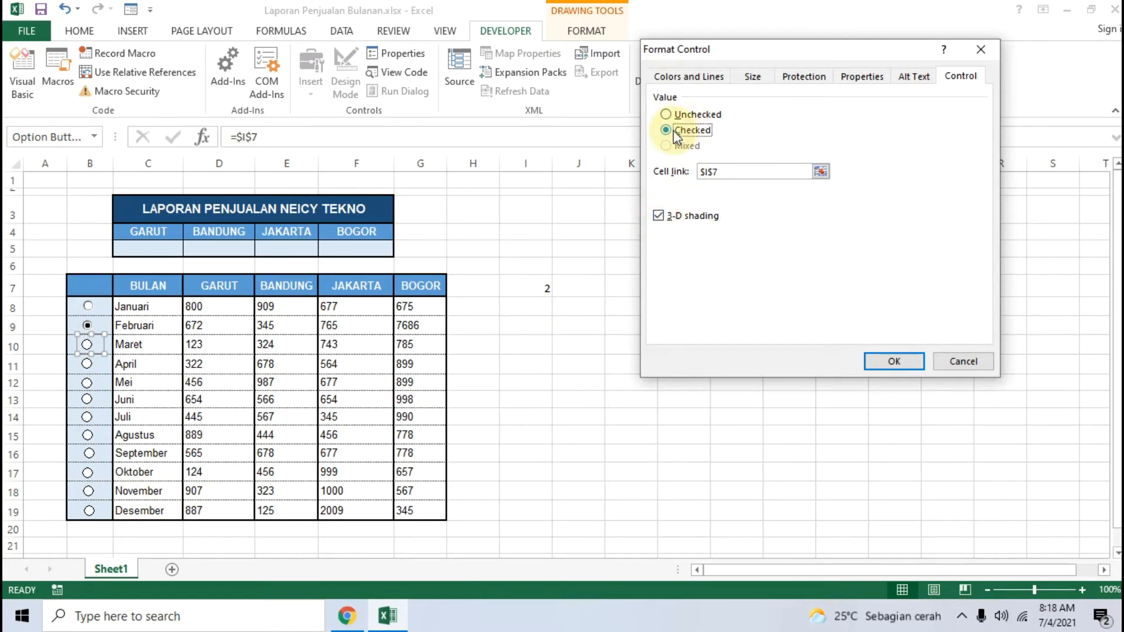
left_click(877, 362)
Turn on the April option button and enable 3-D shading in its Format Control settings
left_click(87, 366)
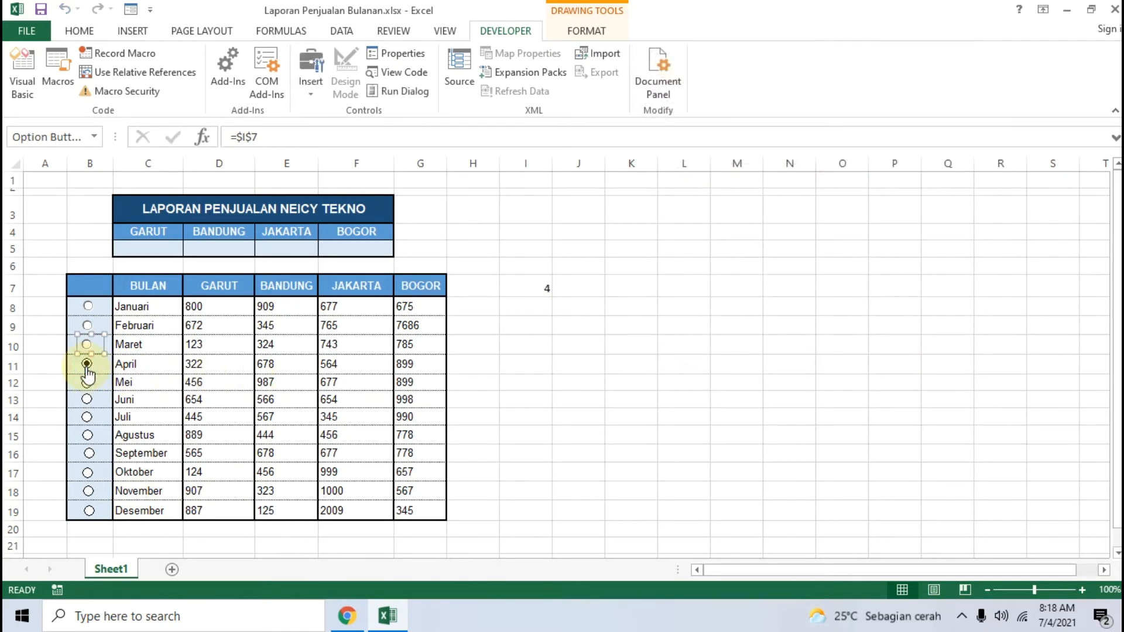
right_click(86, 366)
left_click(140, 521)
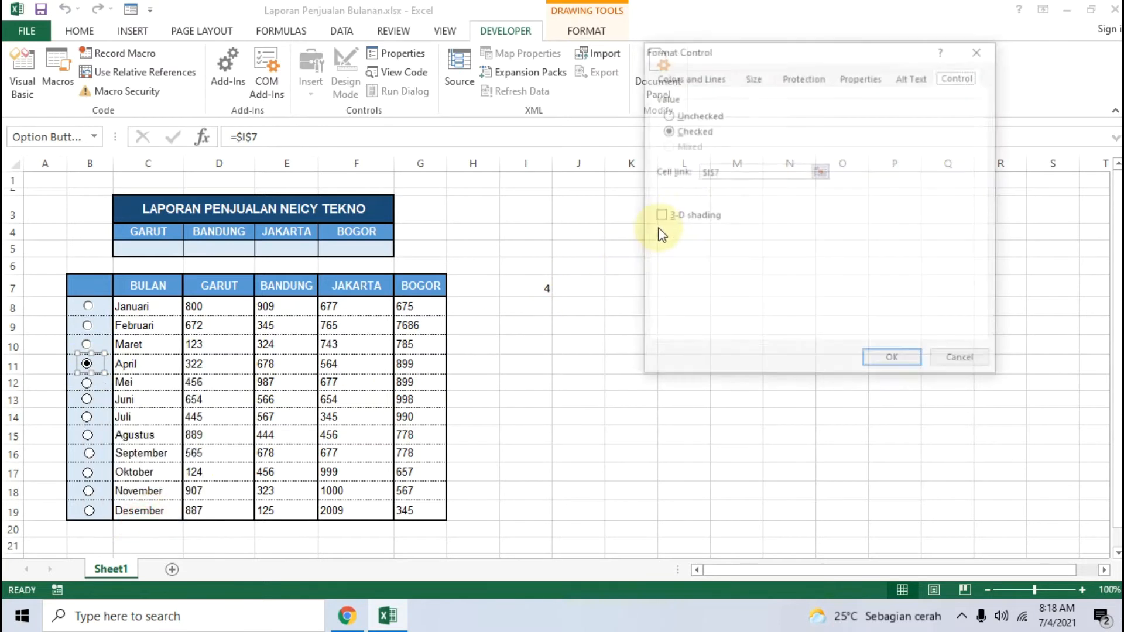
left_click(661, 215)
left_click(888, 361)
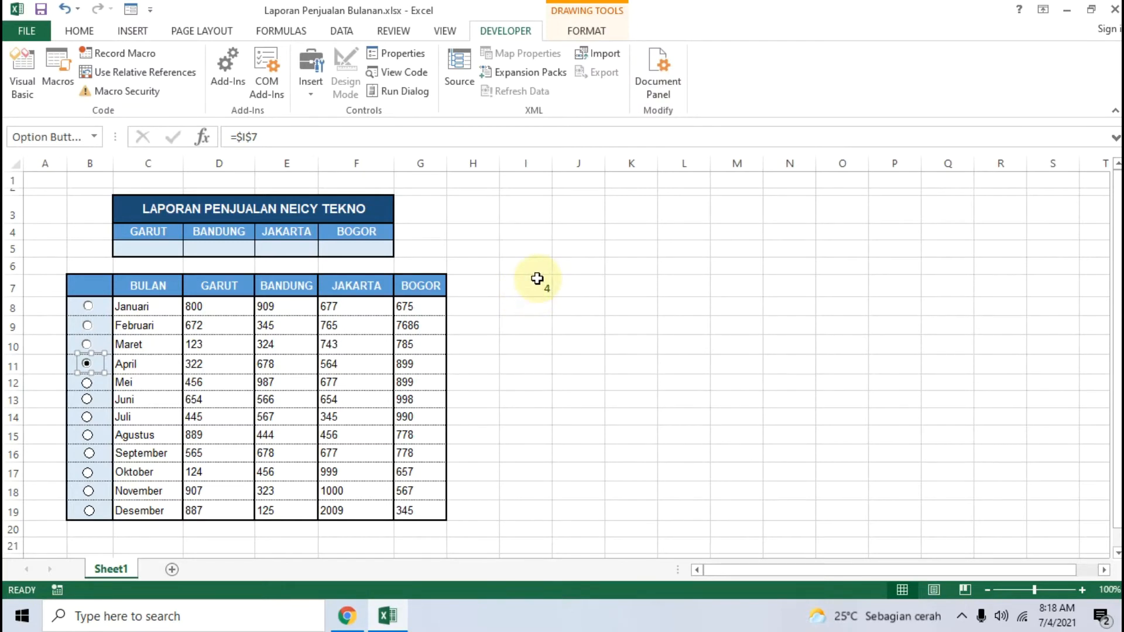
After checking the article in Chrome, set the Mei option button's value to Checked and enable its 3-D shading in Excel
left_click(347, 614)
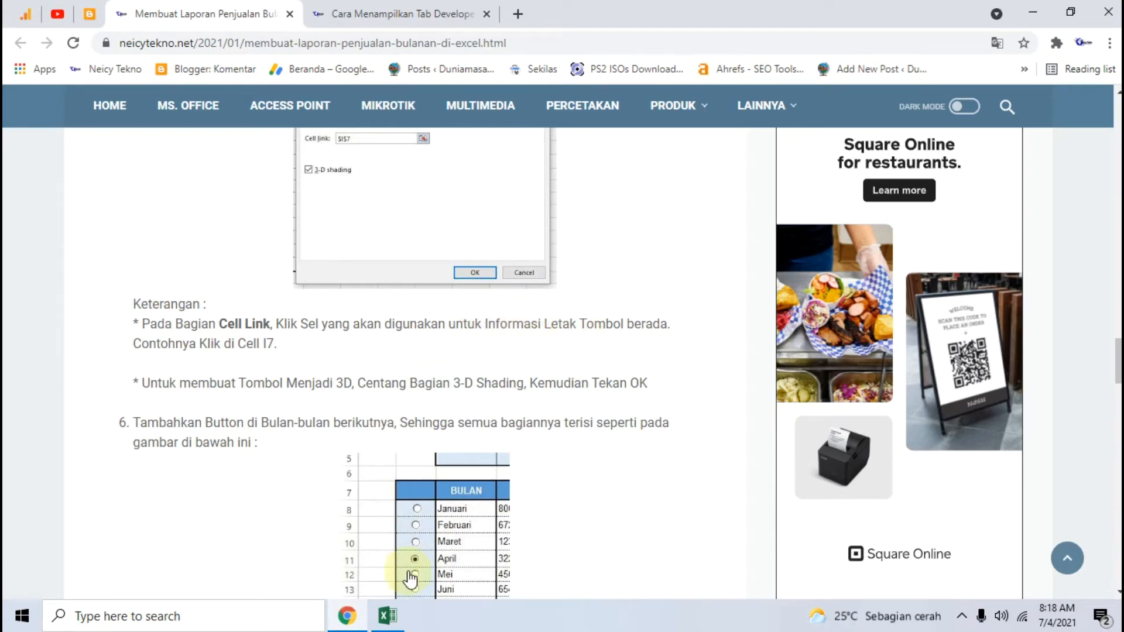
left_click(383, 615)
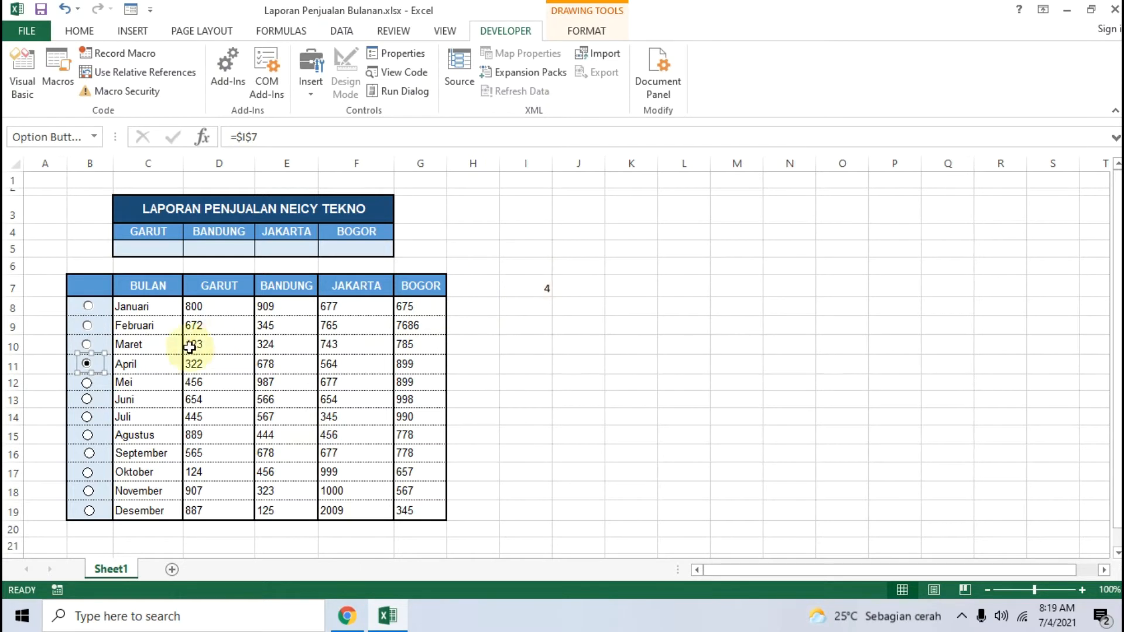
right_click(92, 387)
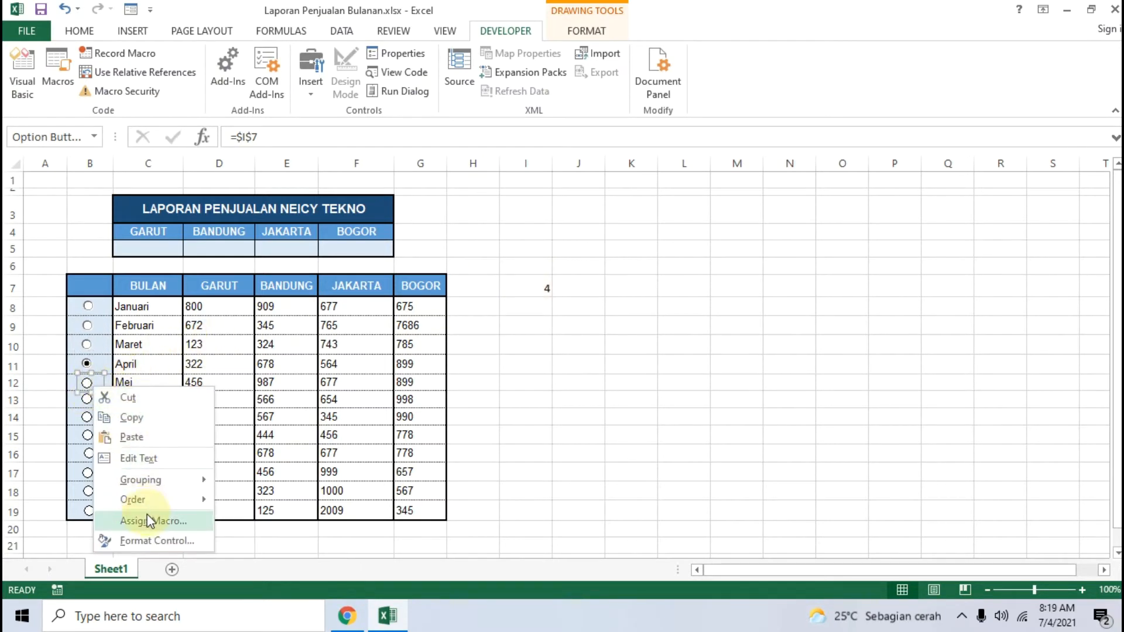
left_click(146, 540)
left_click(692, 130)
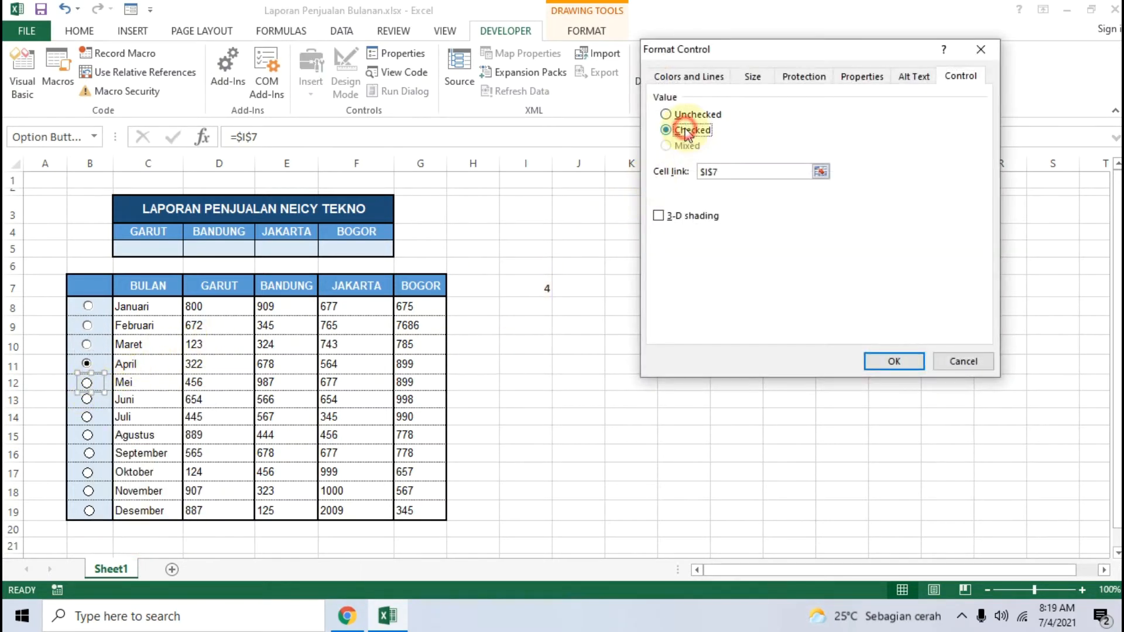
left_click(880, 359)
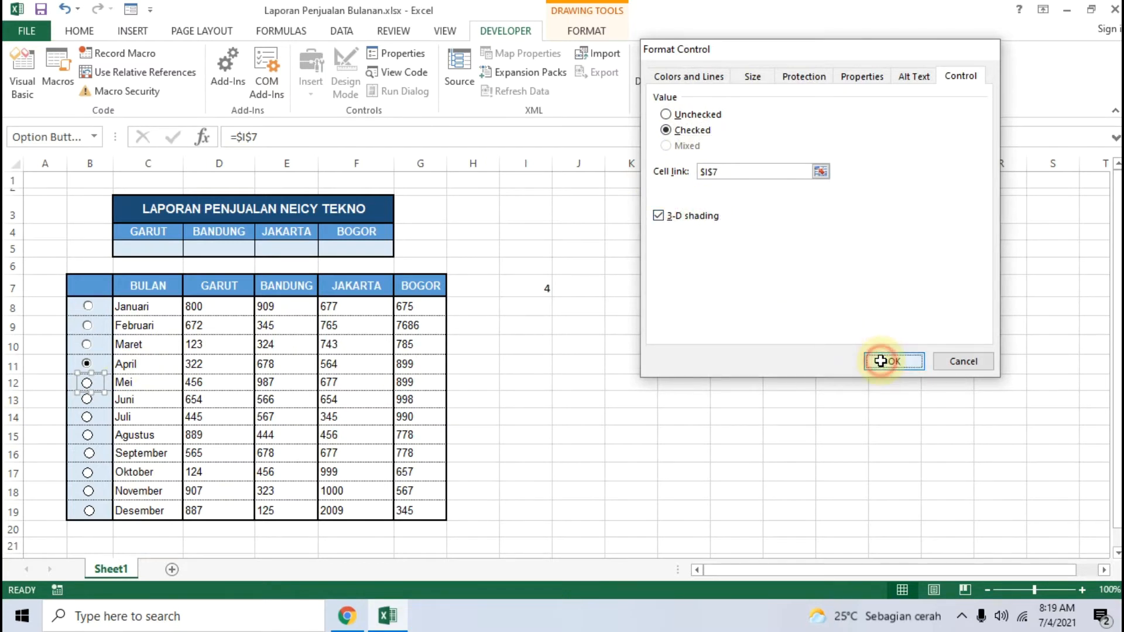
Set the Juni option button's value to Checked and enable 3-D shading in Format Control
right_click(89, 402)
left_click(146, 553)
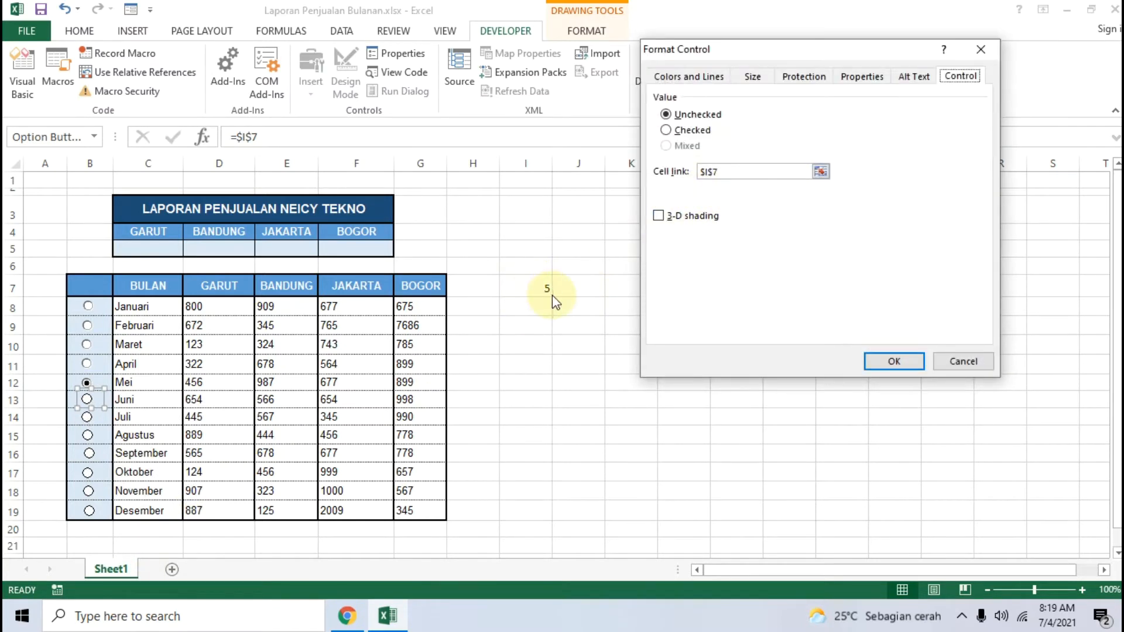
left_click(667, 130)
left_click(658, 216)
left_click(902, 360)
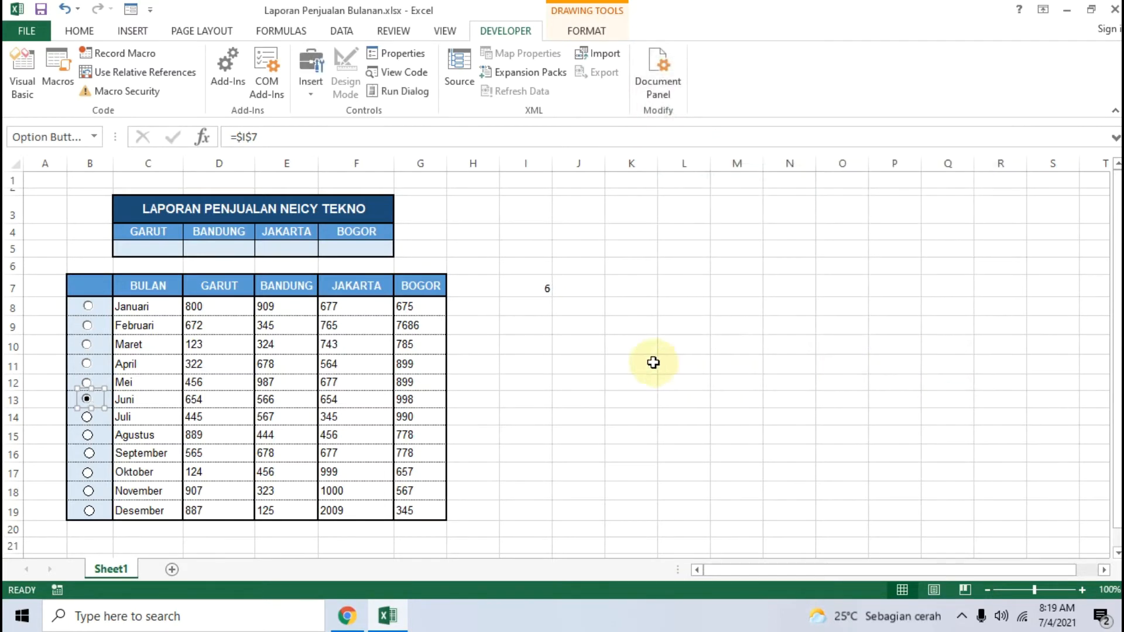
Enable 3-D shading for the Juli option button and set its value to Checked in Format Control
right_click(86, 420)
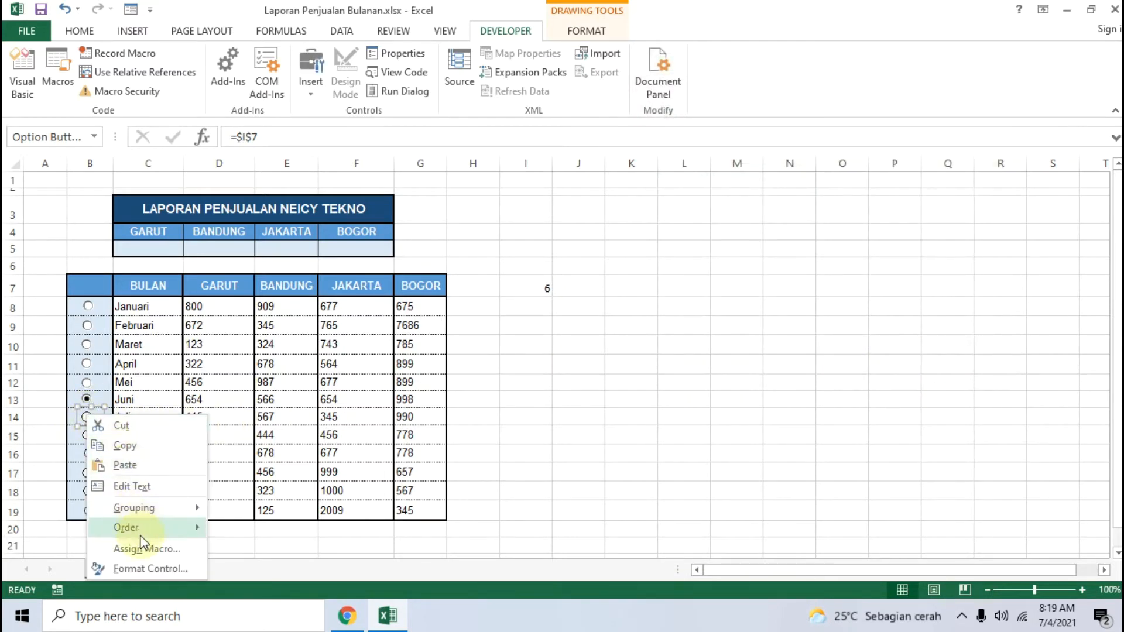
left_click(147, 565)
left_click(658, 215)
left_click(673, 129)
left_click(891, 361)
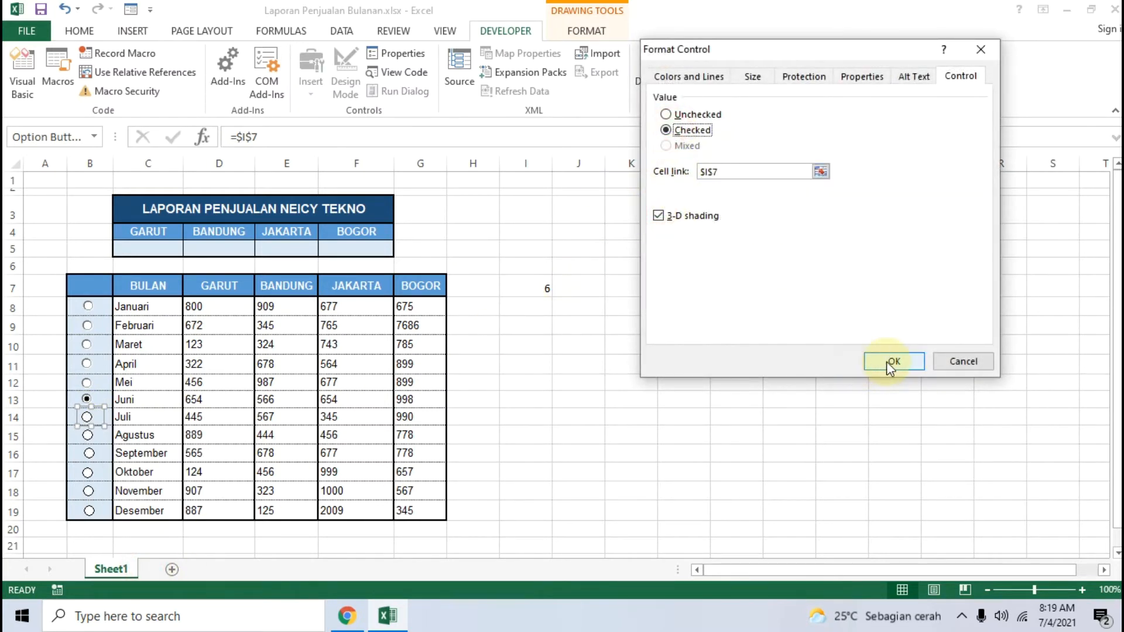
Turn on the Agustus option button and enable 3-D shading in its Format Control settings
left_click(88, 435)
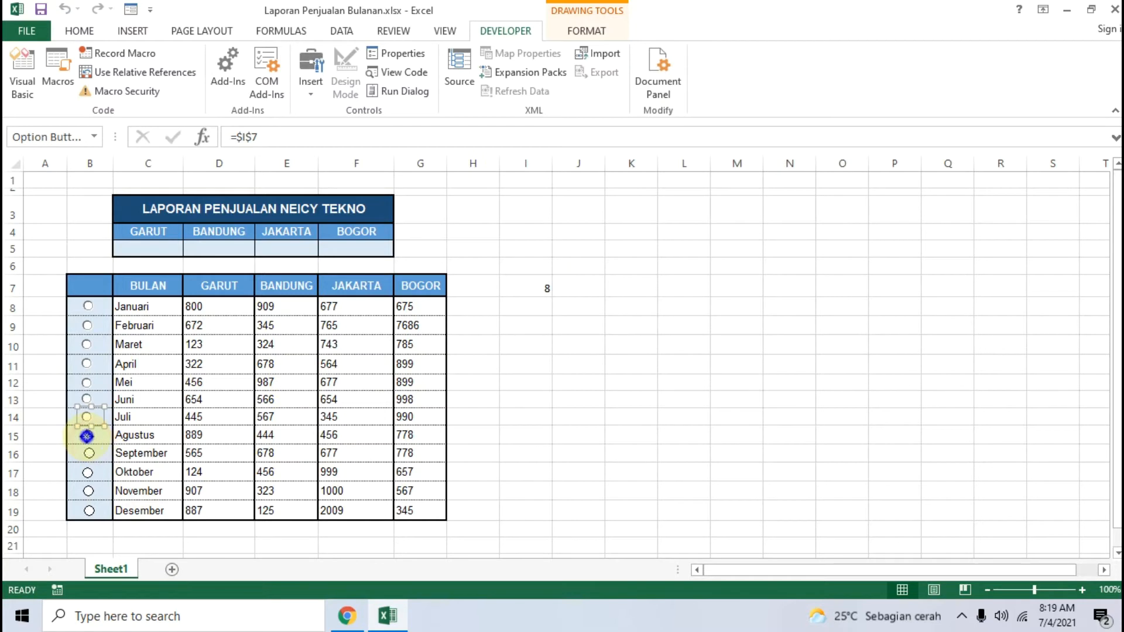
right_click(88, 436)
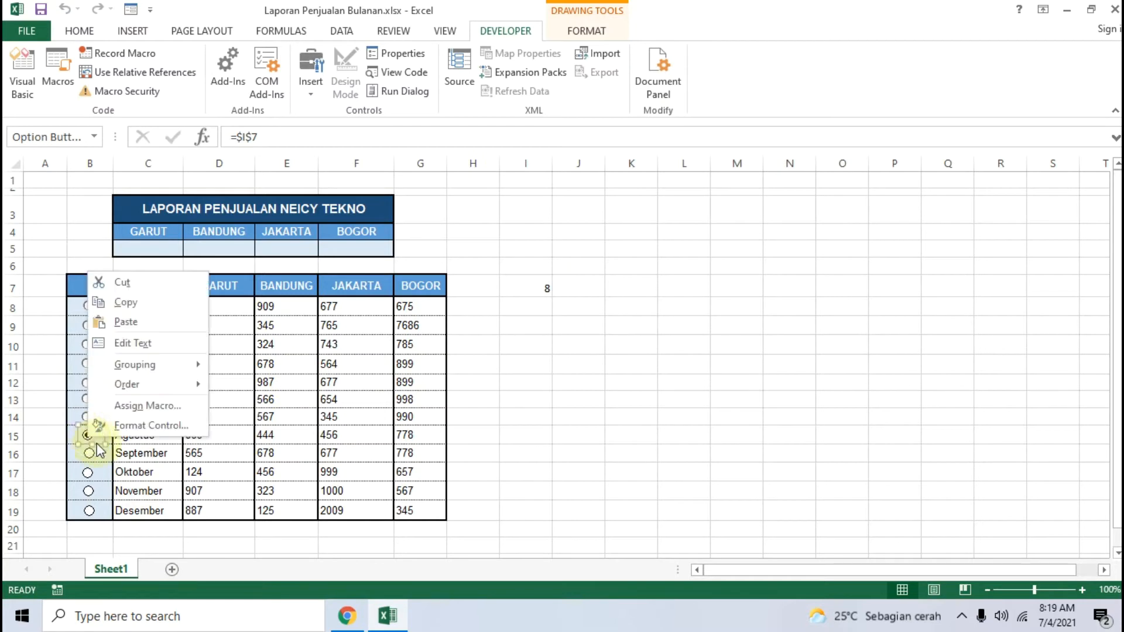
left_click(153, 425)
left_click(675, 217)
left_click(878, 362)
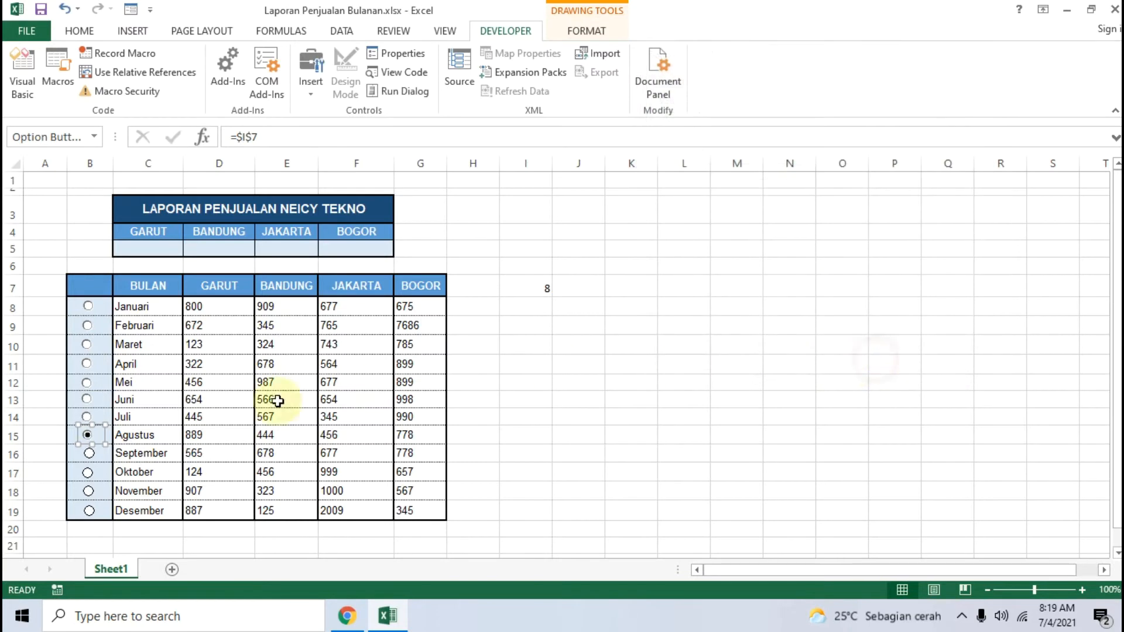
Set the September option button's value to Checked and enable 3-D shading in Format Control
right_click(94, 458)
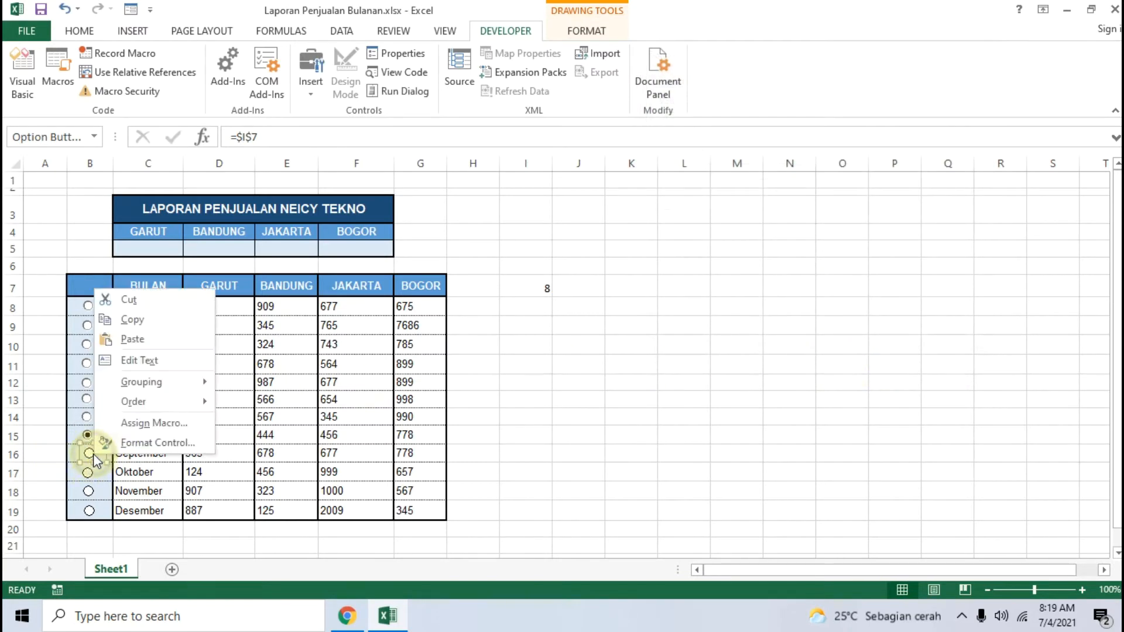
left_click(156, 442)
left_click(667, 131)
left_click(694, 219)
left_click(885, 359)
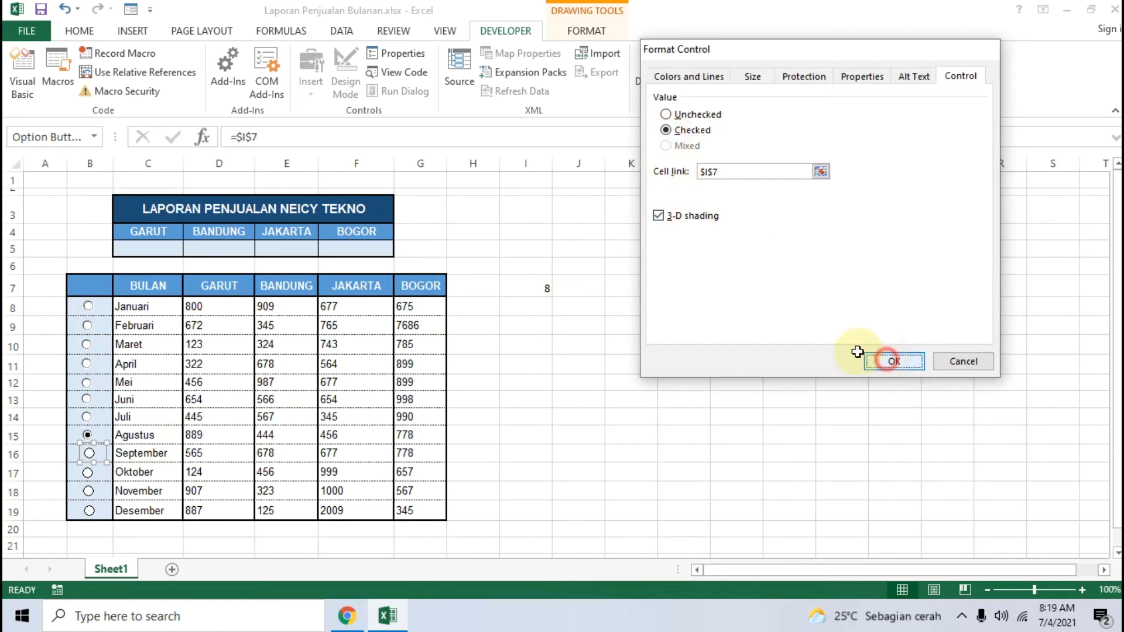
Enable 3-D shading for the Oktober option button and set its value to Checked in Format Control
right_click(97, 481)
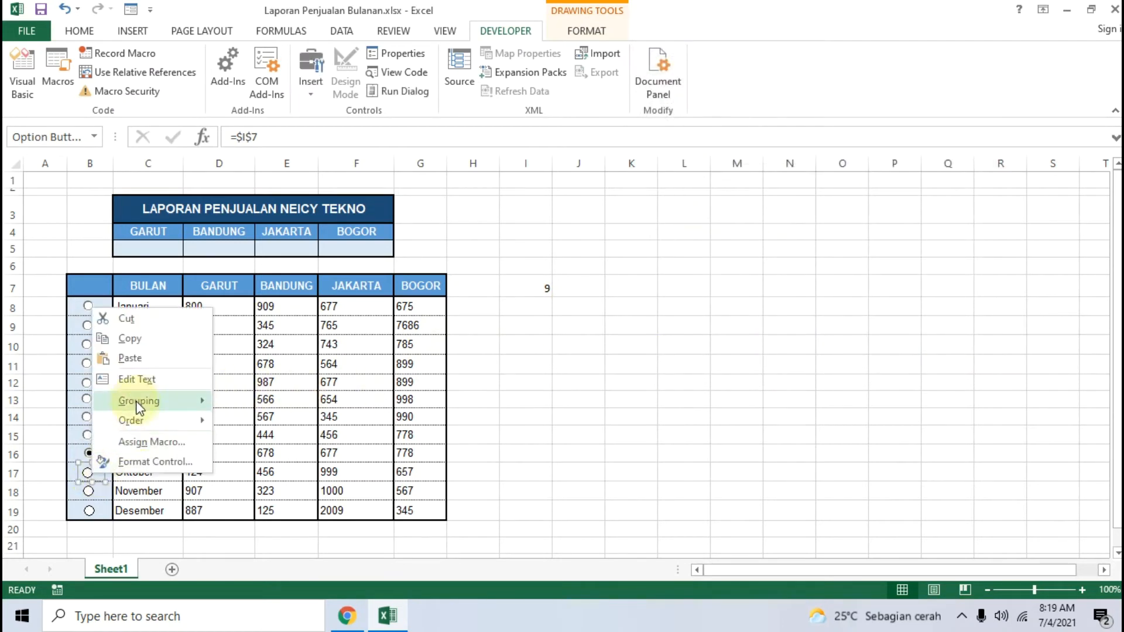
left_click(139, 468)
left_click(664, 215)
left_click(666, 130)
left_click(893, 361)
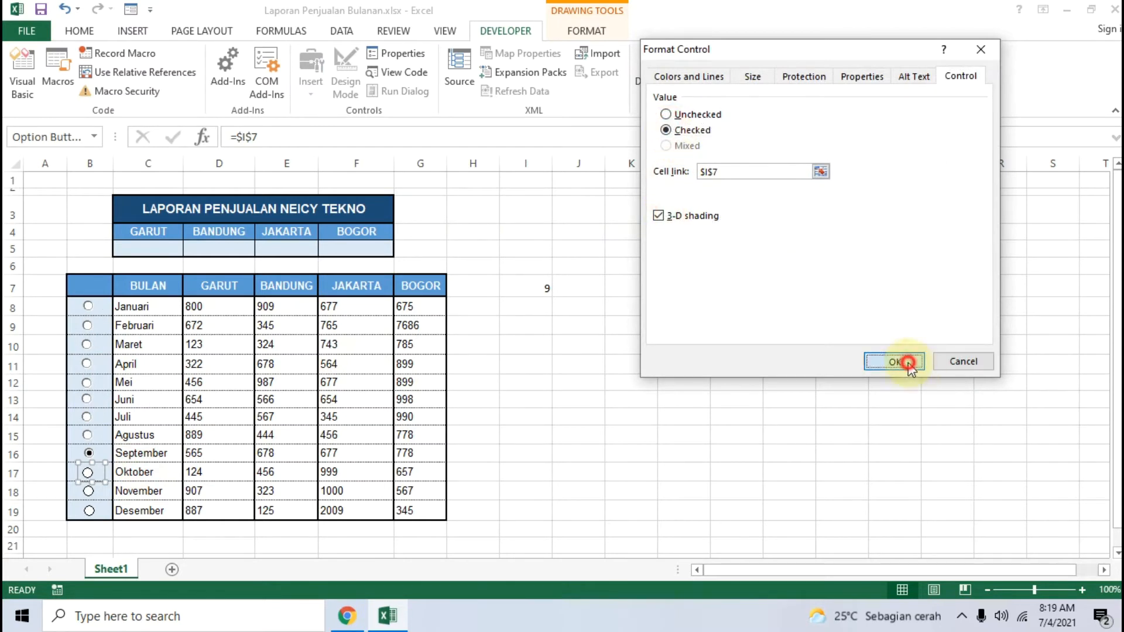
Set the November option button's value to Checked and enable 3-D shading in Format Control
right_click(93, 492)
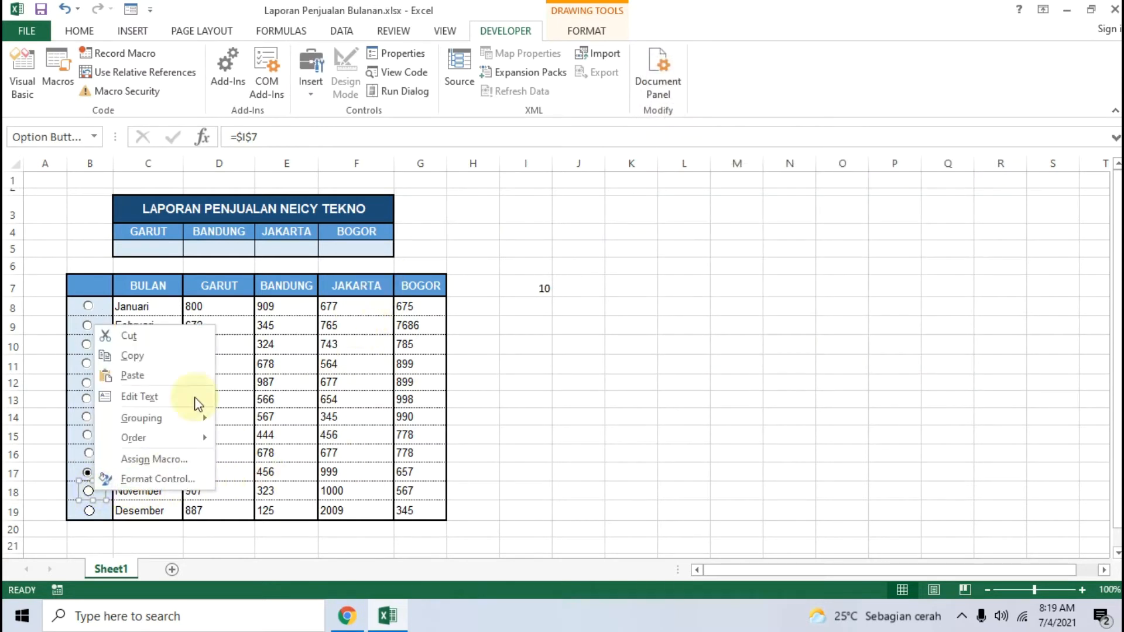
left_click(138, 478)
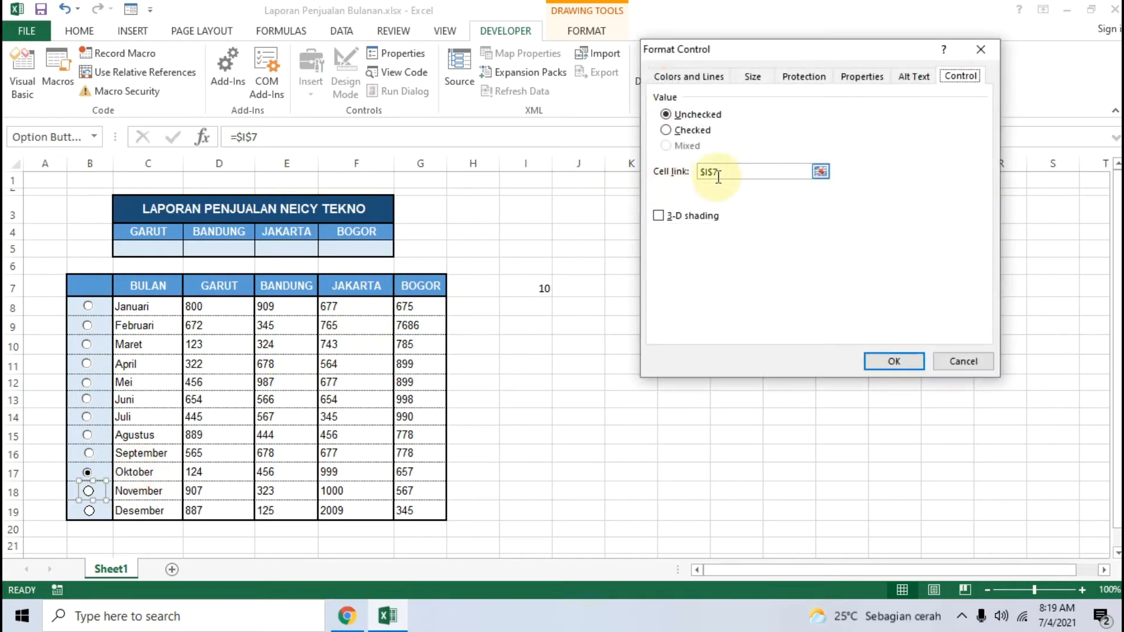
left_click(666, 130)
left_click(659, 215)
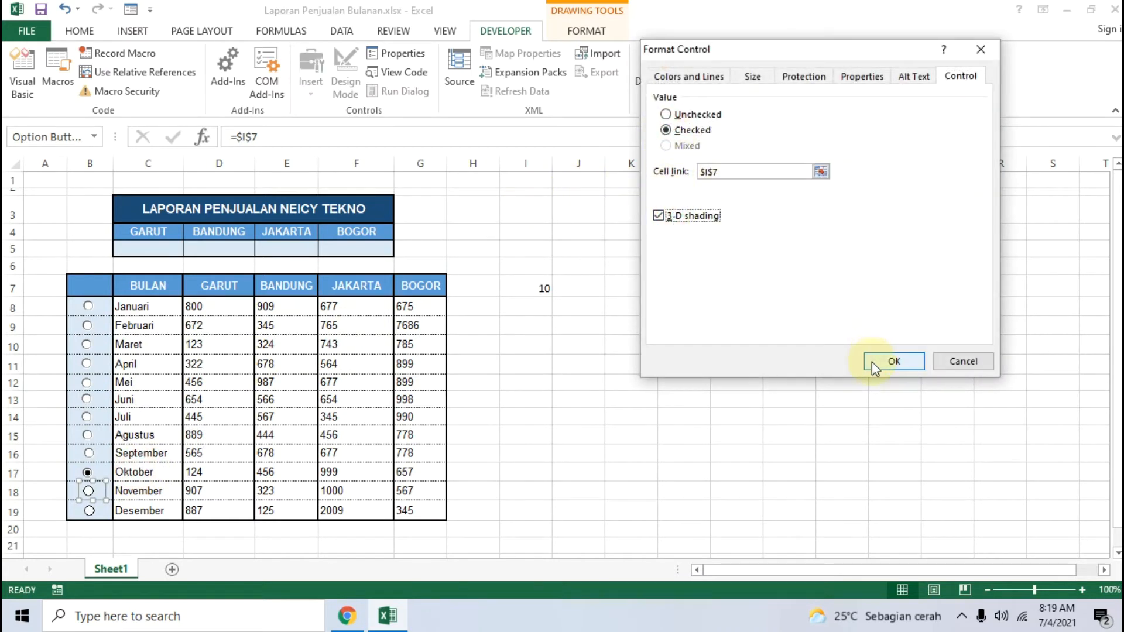
left_click(894, 360)
Enable 3-D shading for the Desember option button and set its value to Checked in Format Control
right_click(91, 516)
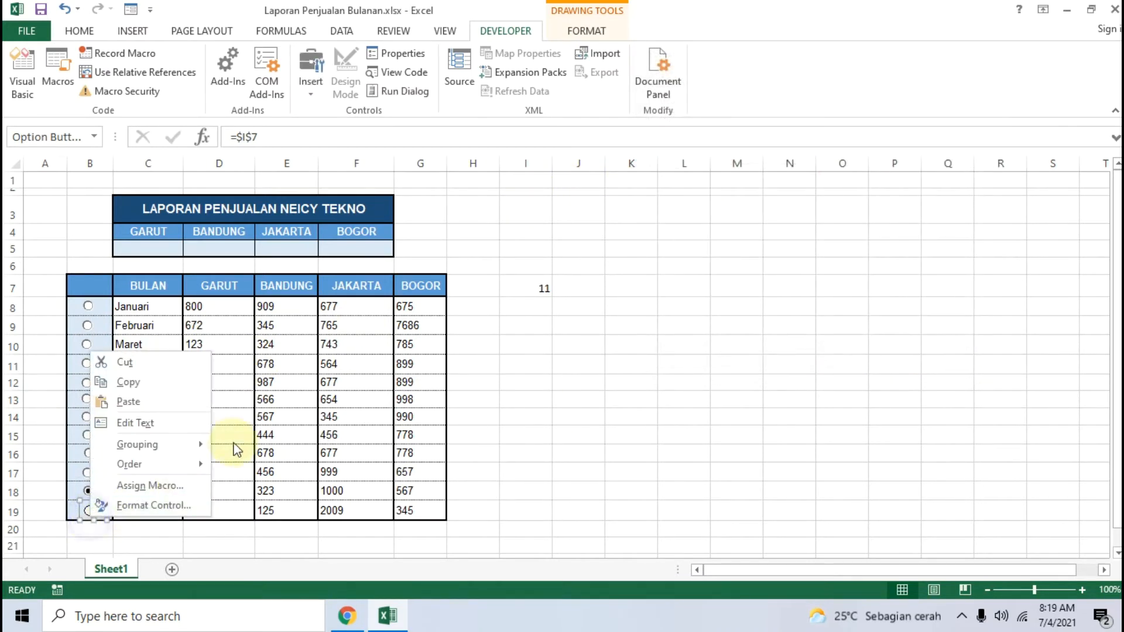
left_click(142, 501)
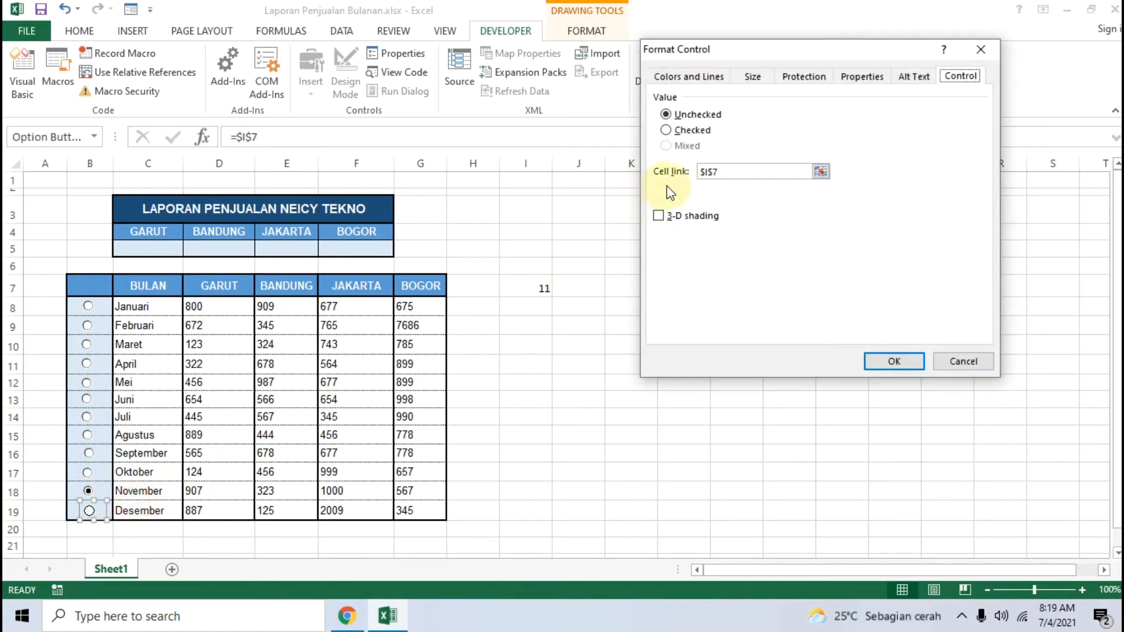
left_click(659, 215)
left_click(665, 130)
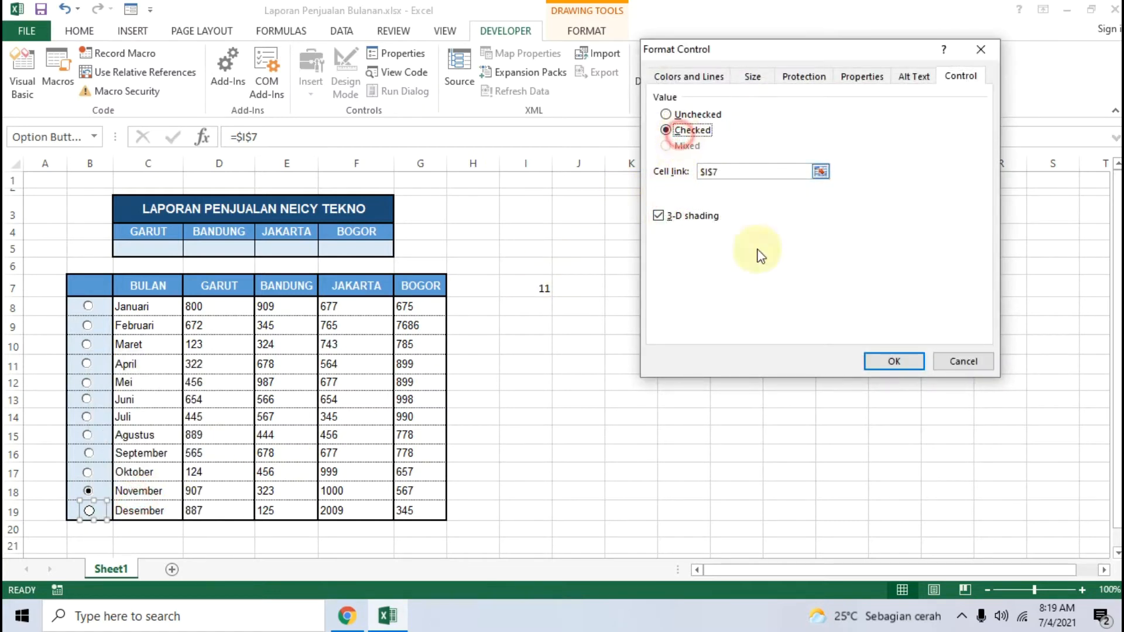
left_click(889, 362)
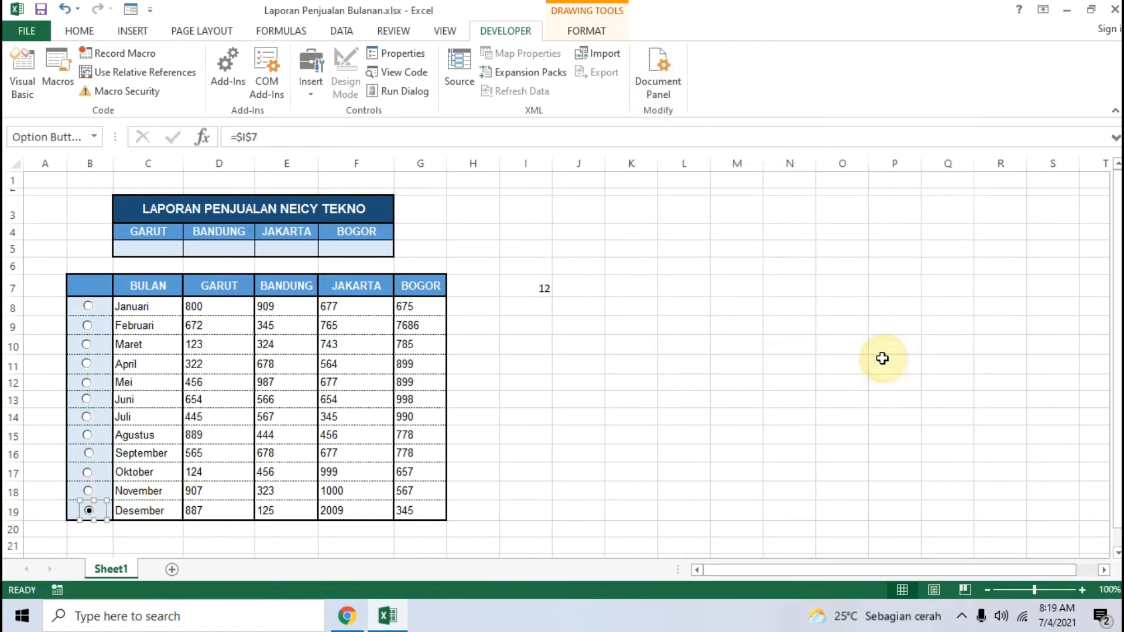
Switch to the article in Chrome and review its enlarged Format Control image and the notes on the cell link's purpose
left_click(346, 614)
scroll(533, 328, "up", 2)
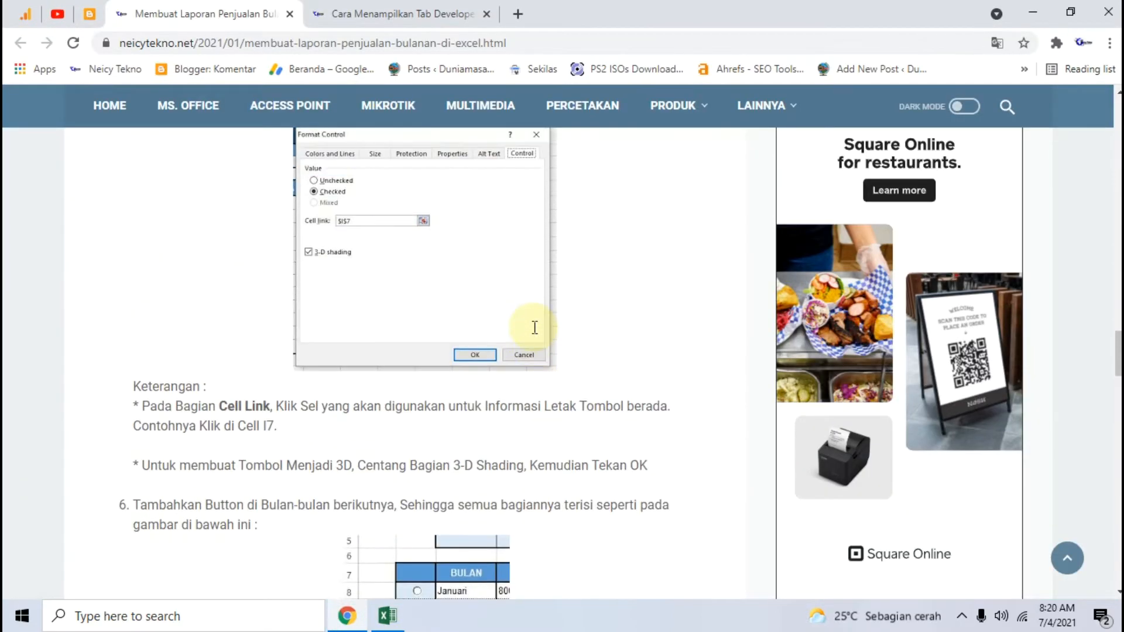
scroll(532, 328, "down", 4)
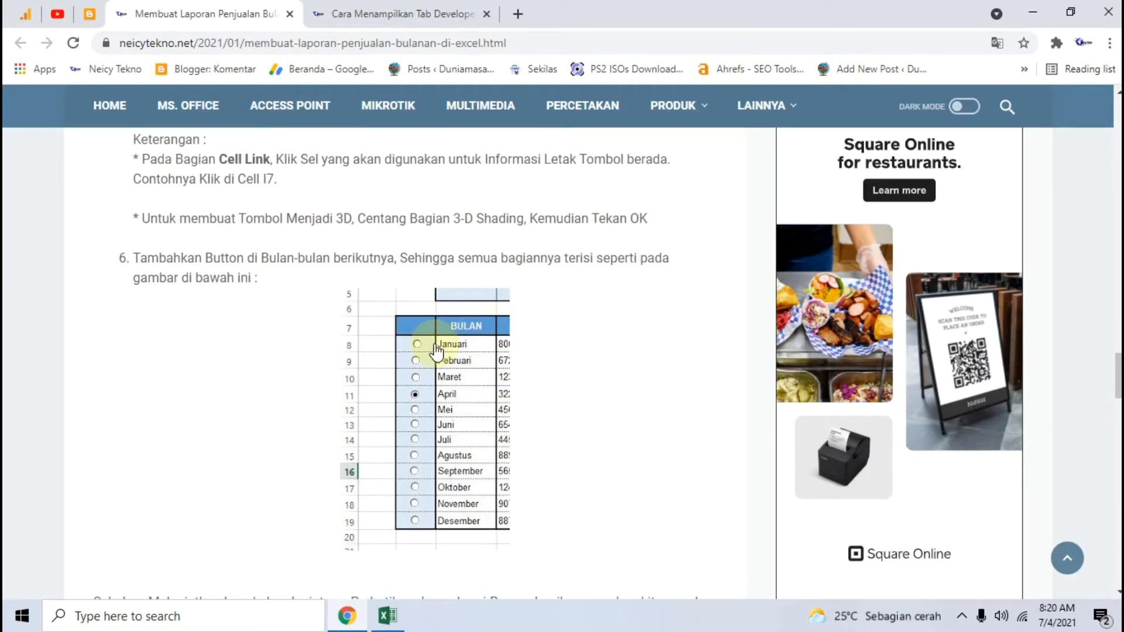
scroll(351, 326, "up", 2)
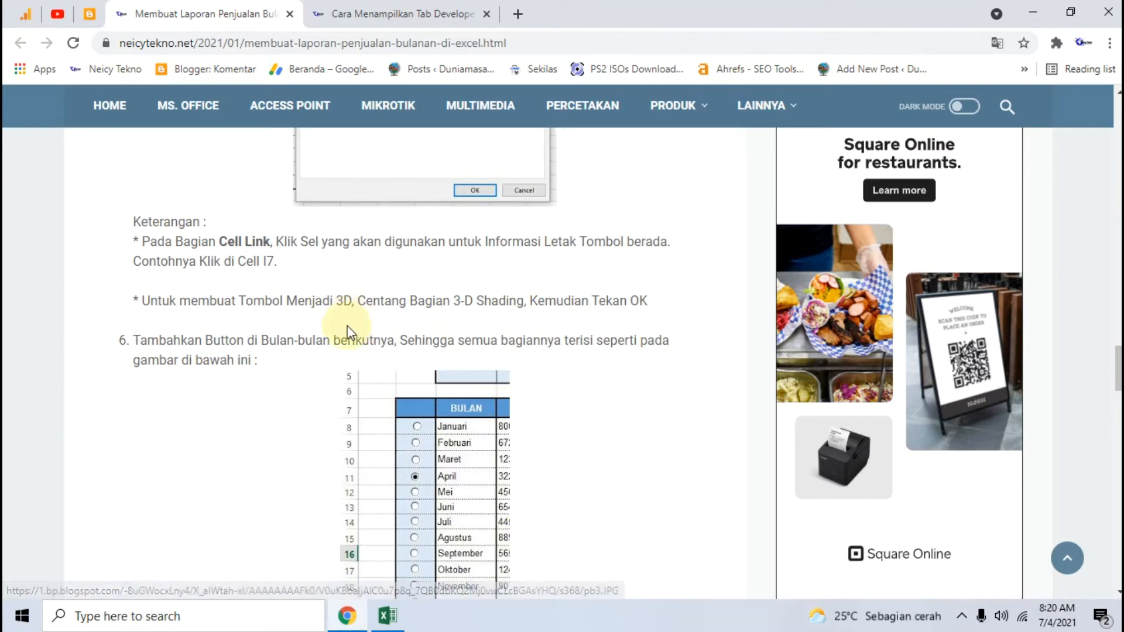
scroll(348, 322, "up", 4)
left_click(386, 325)
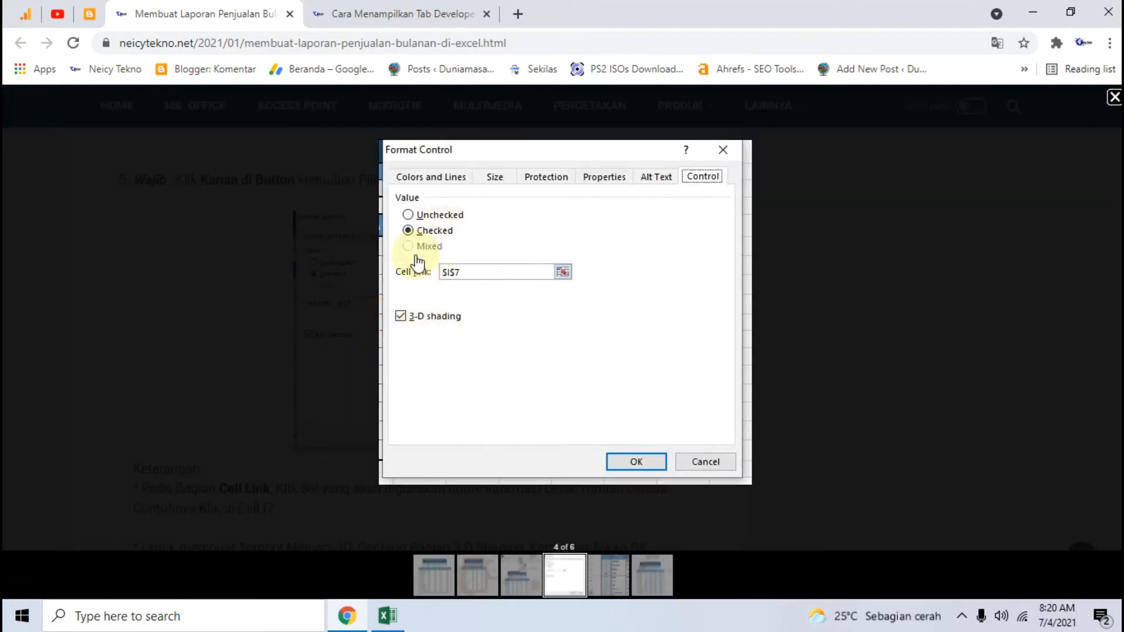
left_click(176, 293)
scroll(172, 292, "down", 2)
scroll(172, 291, "down", 1)
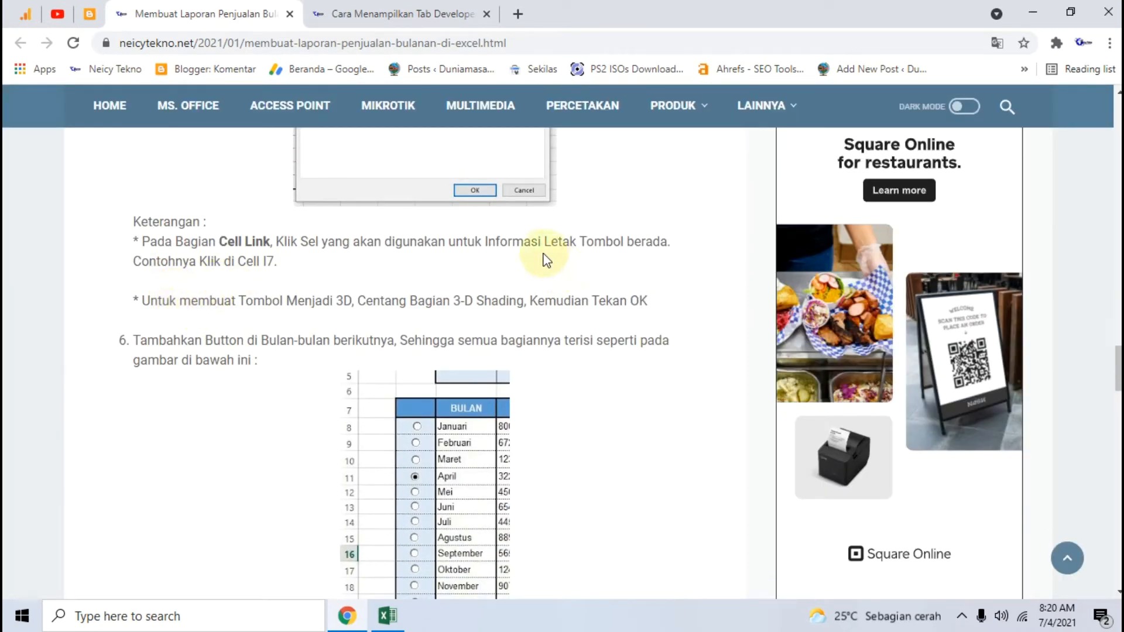
left_click_drag(481, 241, 624, 241)
Read on past step 6 to the article's explanation of the INDEX formula syntax and its arguments
scroll(368, 256, "down", 1)
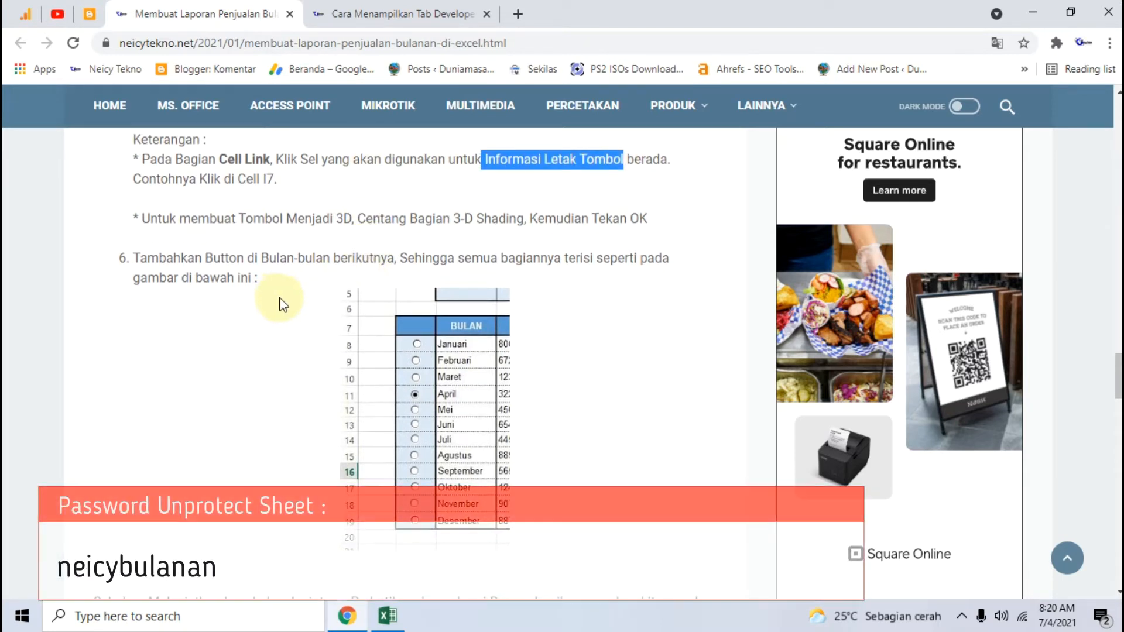
scroll(287, 294, "down", 3)
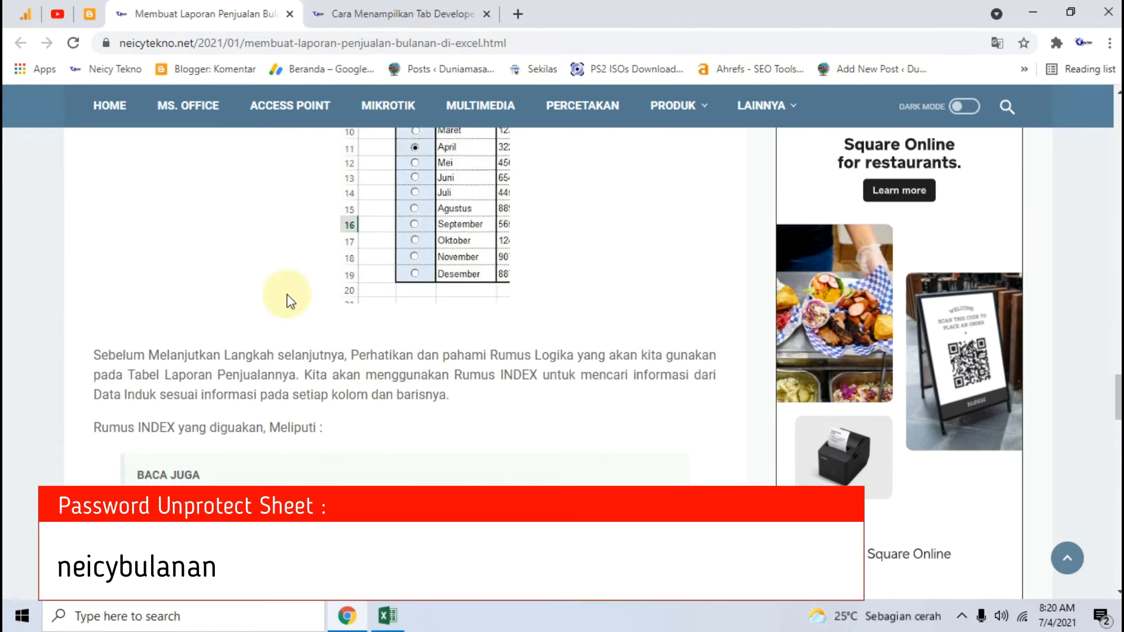
scroll(287, 295, "down", 4)
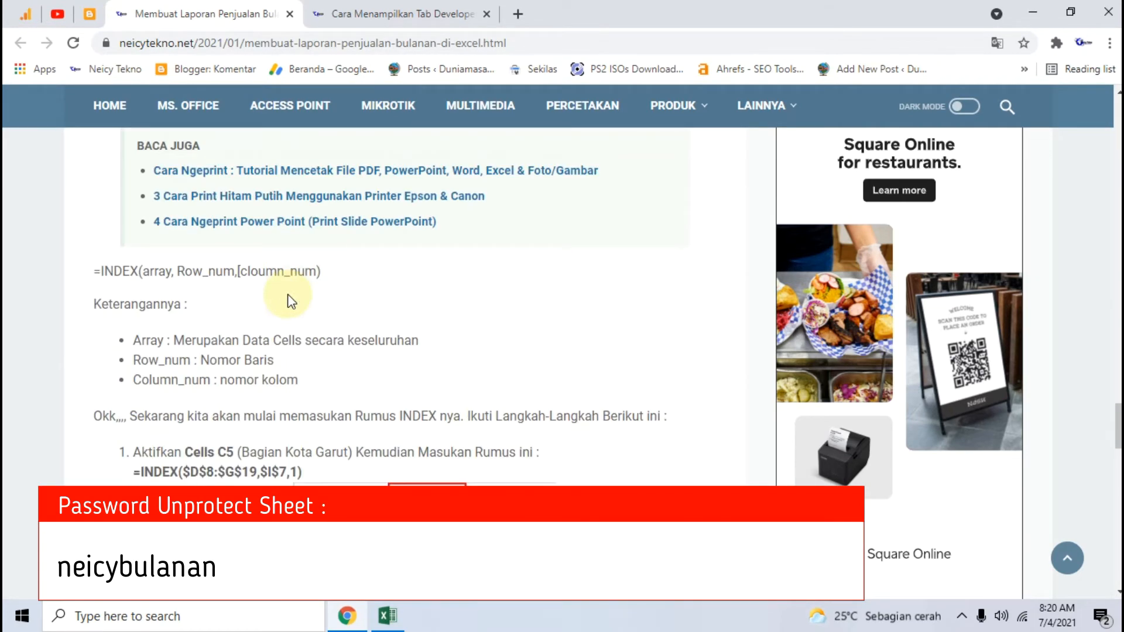
scroll(291, 301, "up", 1)
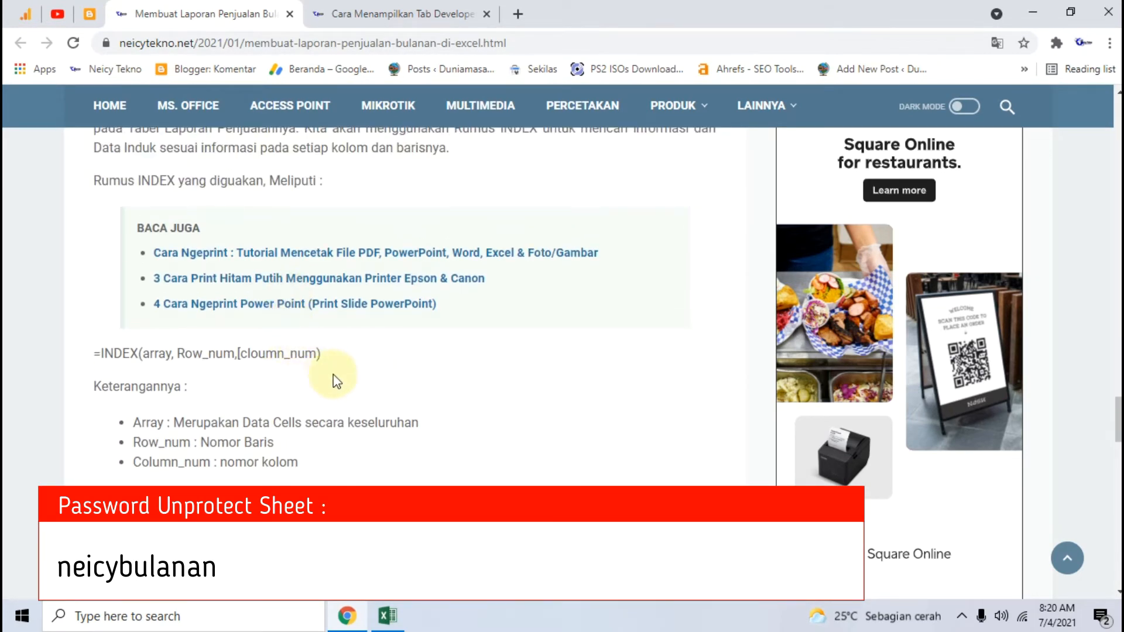
Study the article's general INDEX syntax and its argument explanations alongside the example formula for cell C5
scroll(334, 376, "down", 1)
scroll(332, 375, "down", 1)
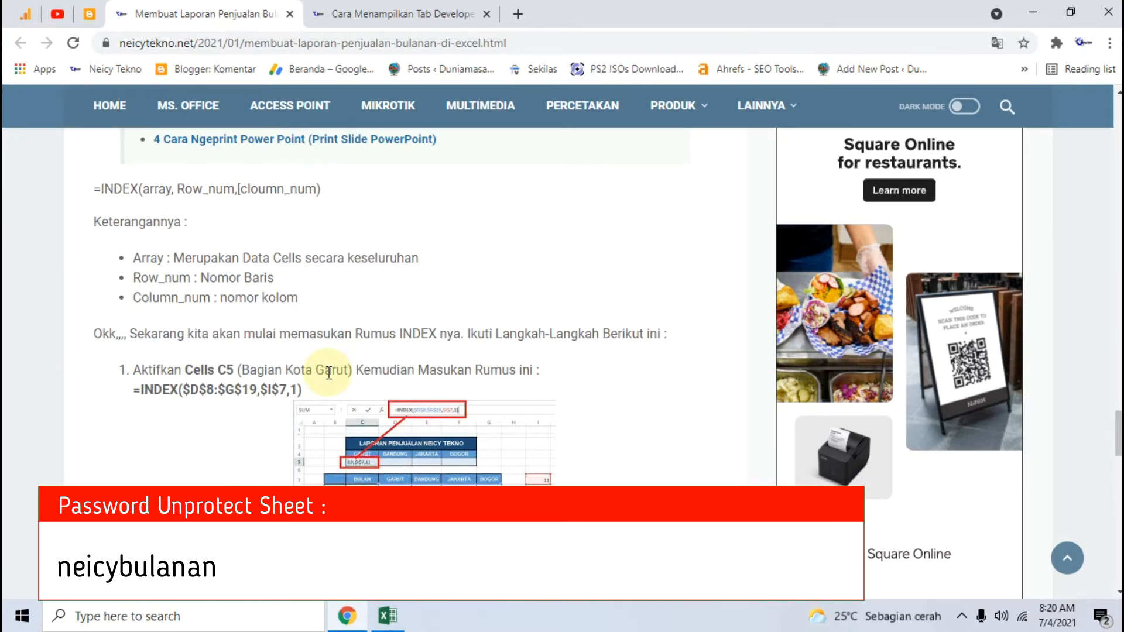
scroll(258, 357, "up", 2)
scroll(261, 363, "down", 3)
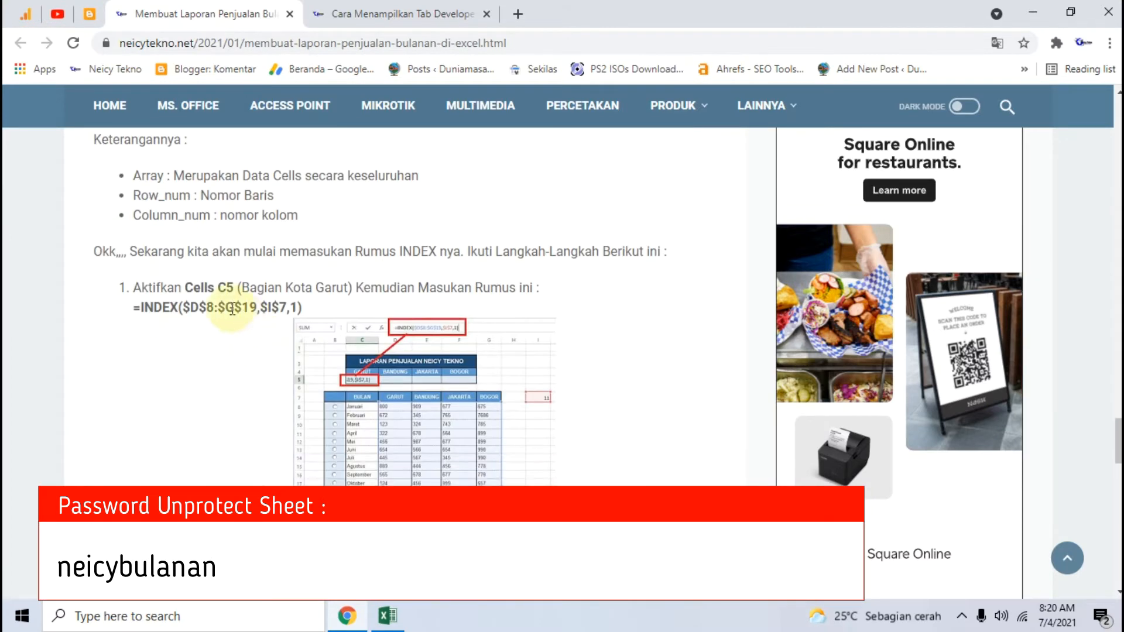
left_click_drag(310, 308, 128, 311)
scroll(128, 311, "up", 2)
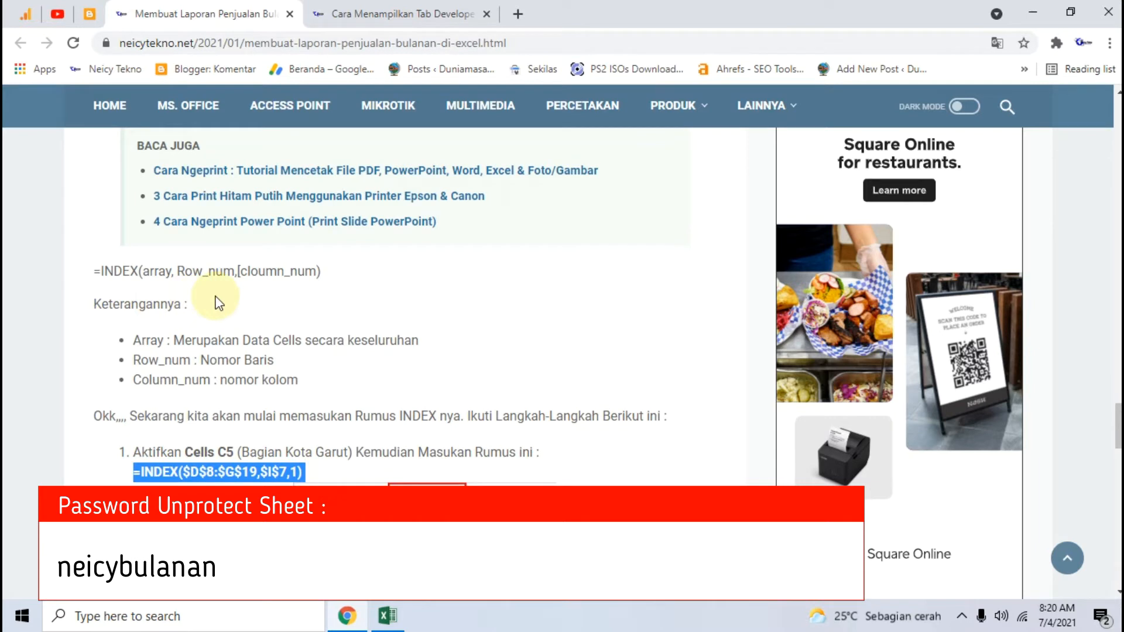
left_click_drag(331, 274, 82, 282)
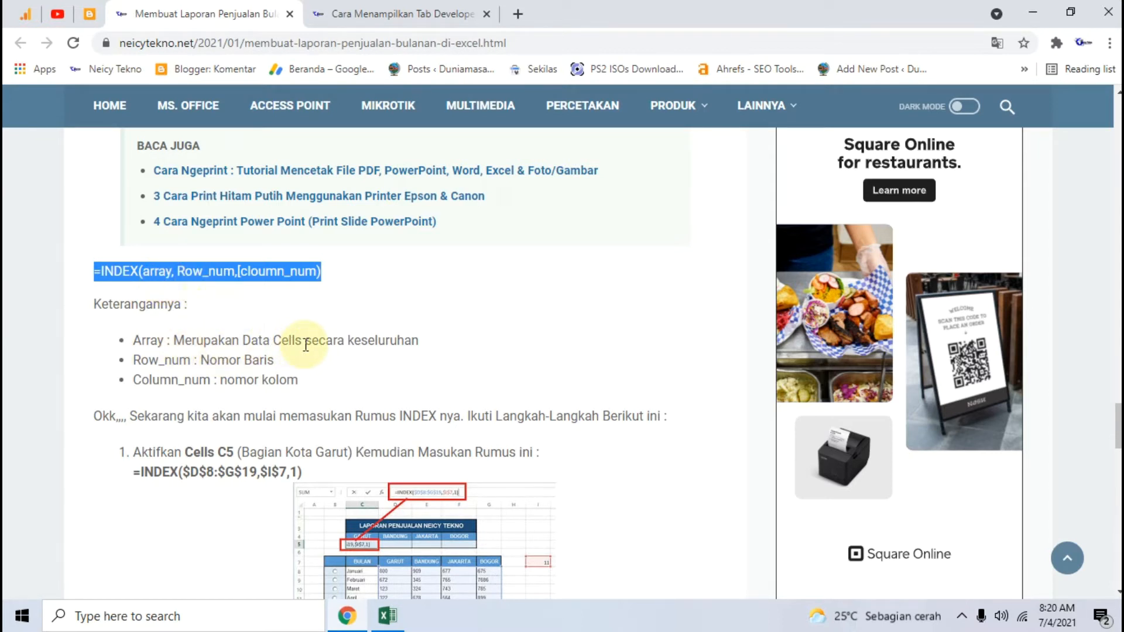
scroll(305, 344, "down", 1)
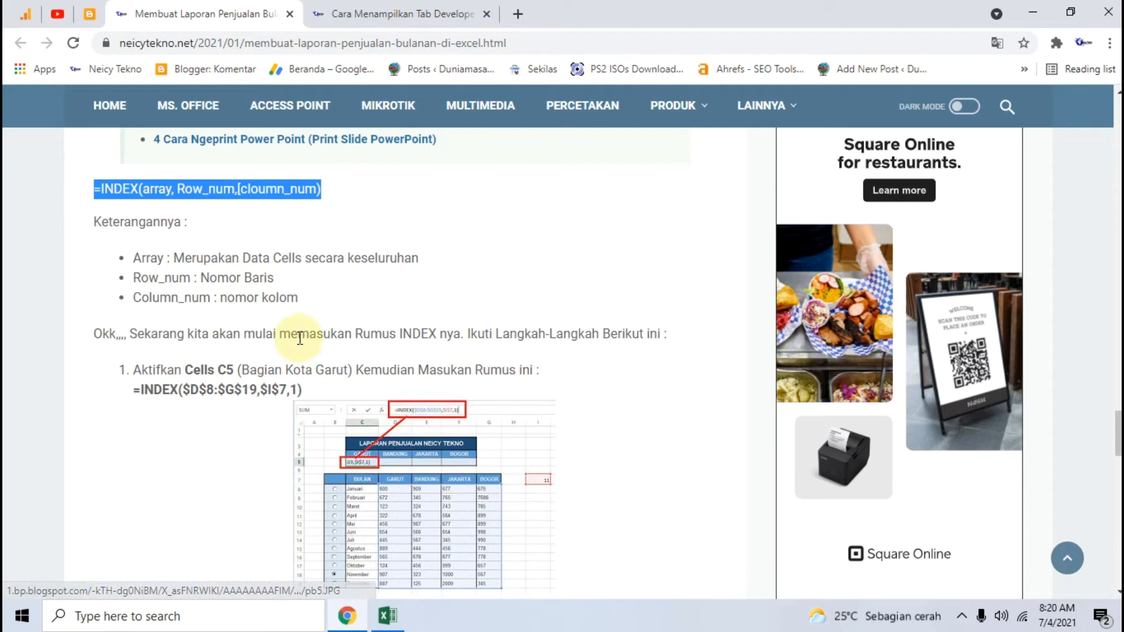
scroll(299, 338, "up", 1)
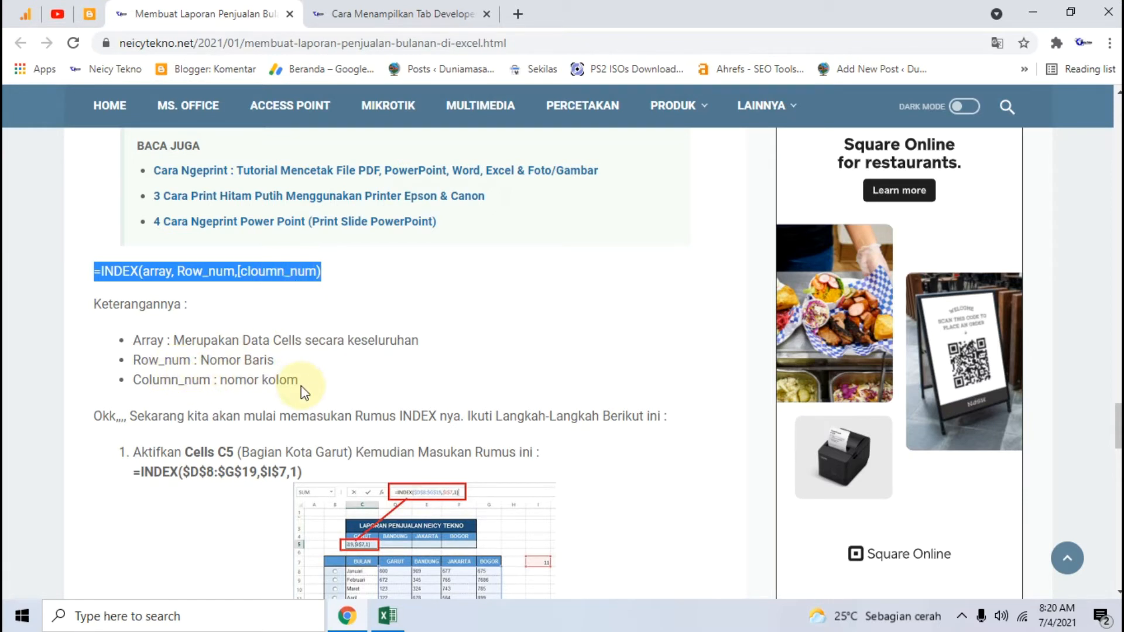
left_click(286, 276)
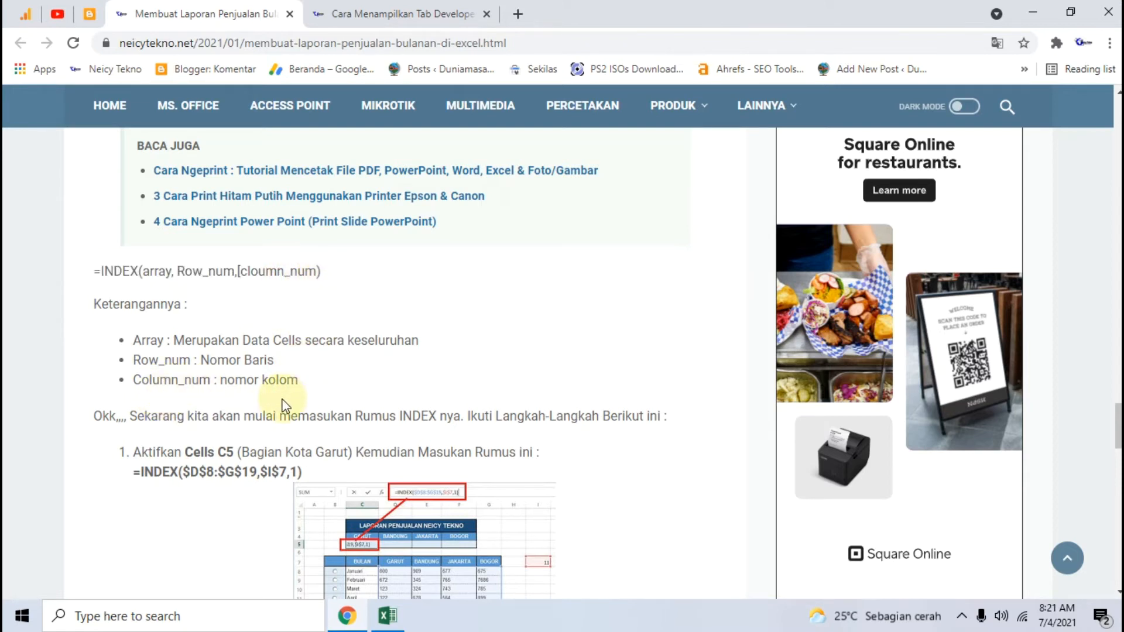
Review the article's step 1 formula for cell C5, its illustration and the notes explaining each argument
scroll(296, 375, "down", 3)
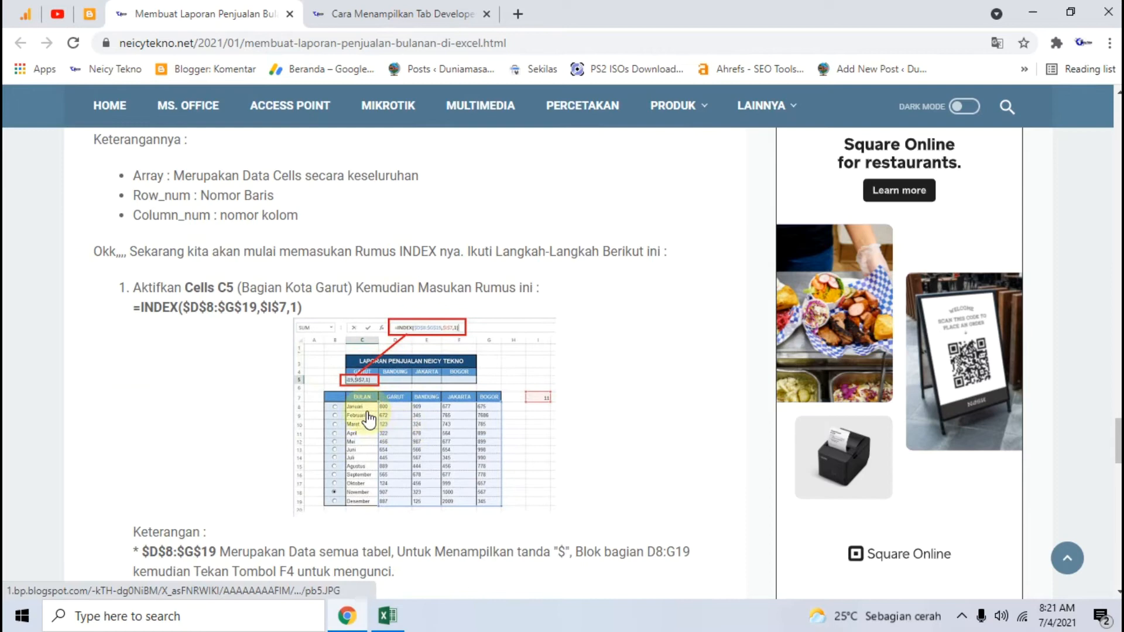
scroll(358, 413, "up", 3)
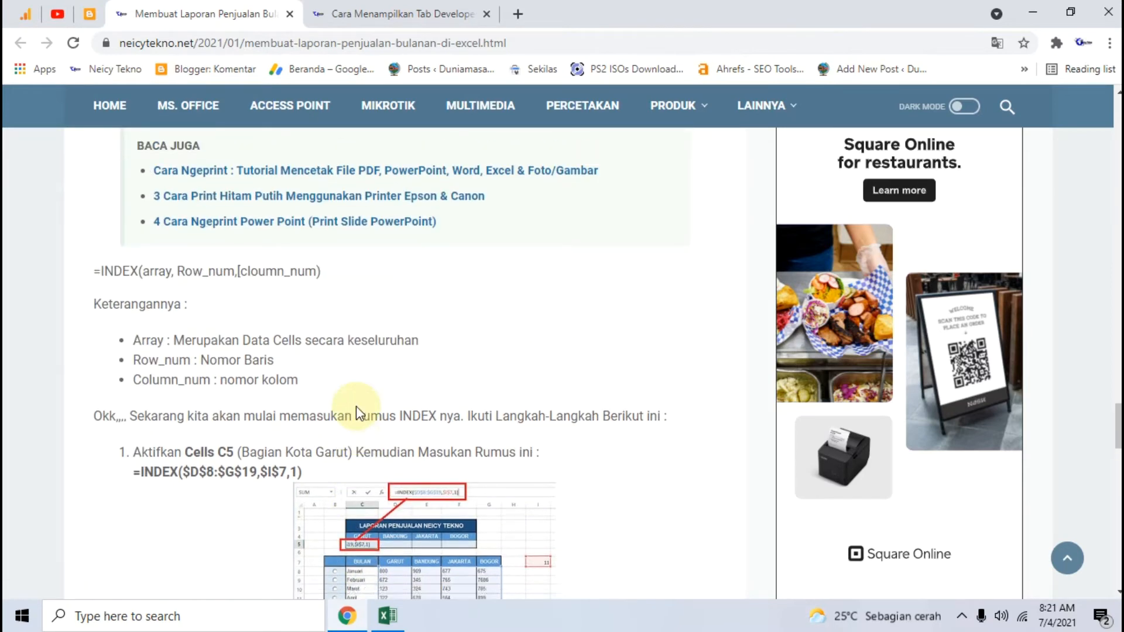
scroll(355, 408, "down", 3)
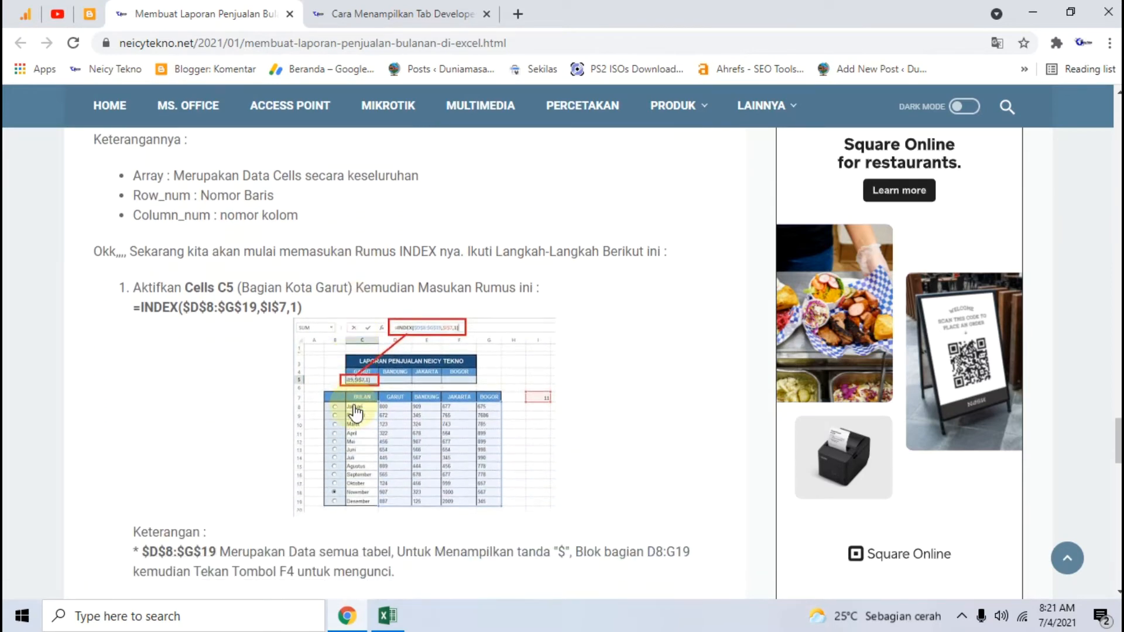
scroll(311, 228, "down", 2)
left_click_drag(312, 230, 135, 230)
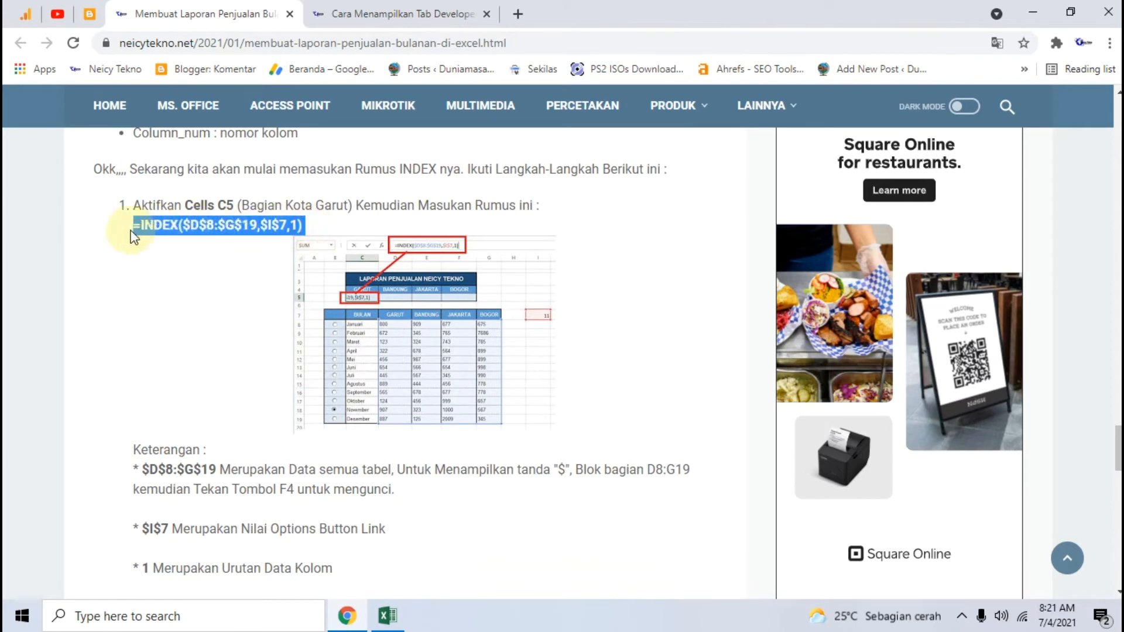
Switch to the Excel workbook and begin an =INDEX( formula in cell C5 under GARUT
left_click(394, 621)
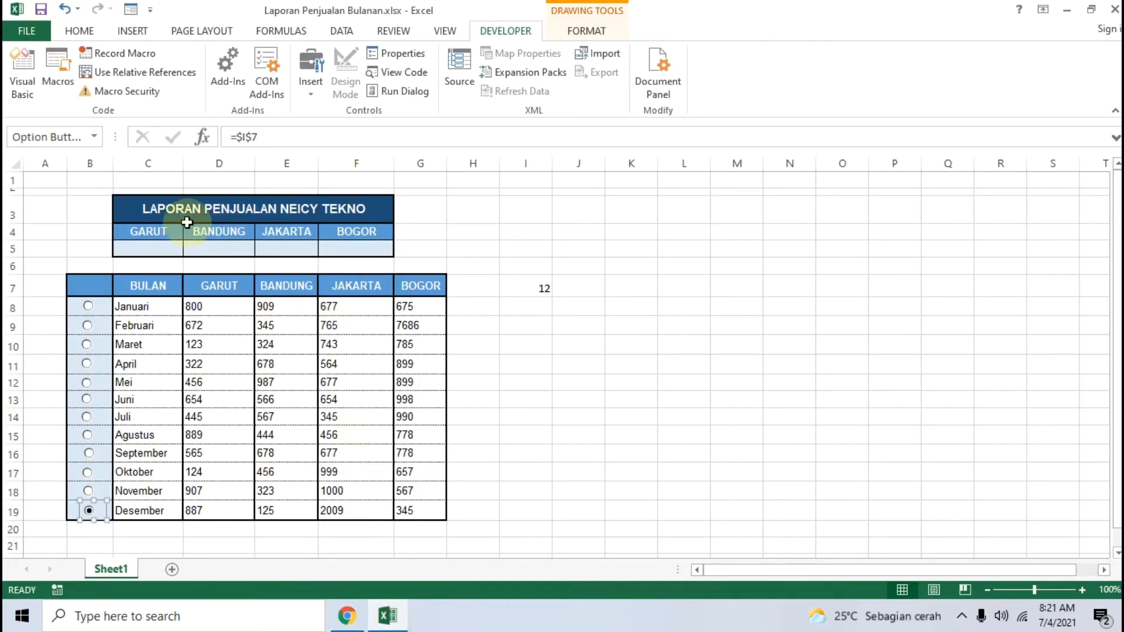
left_click(157, 247)
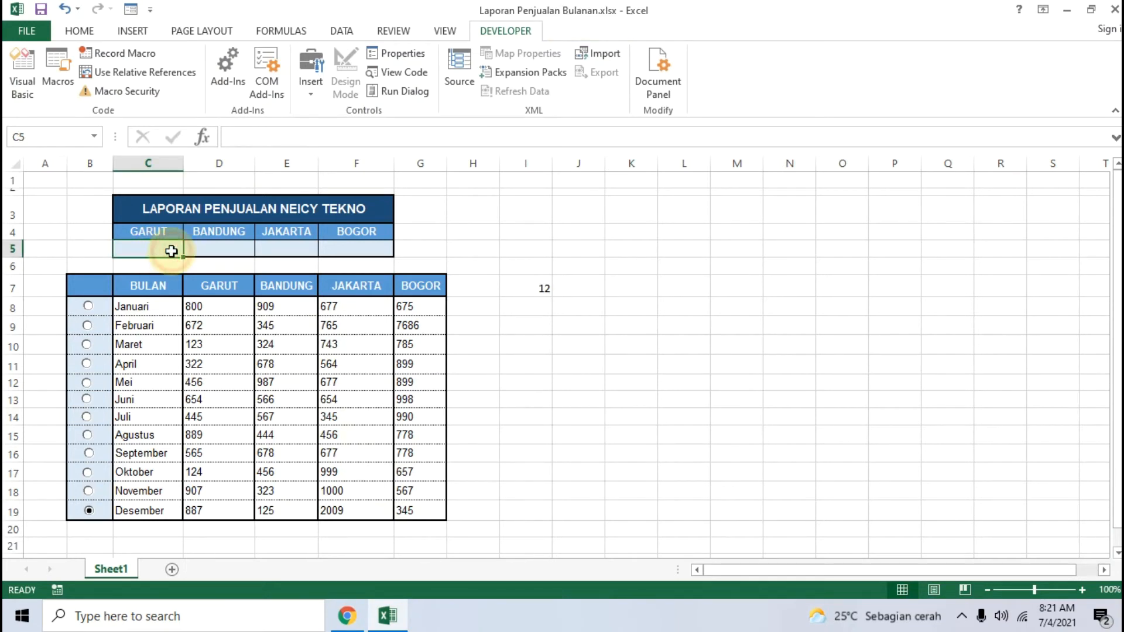
double_click(169, 250)
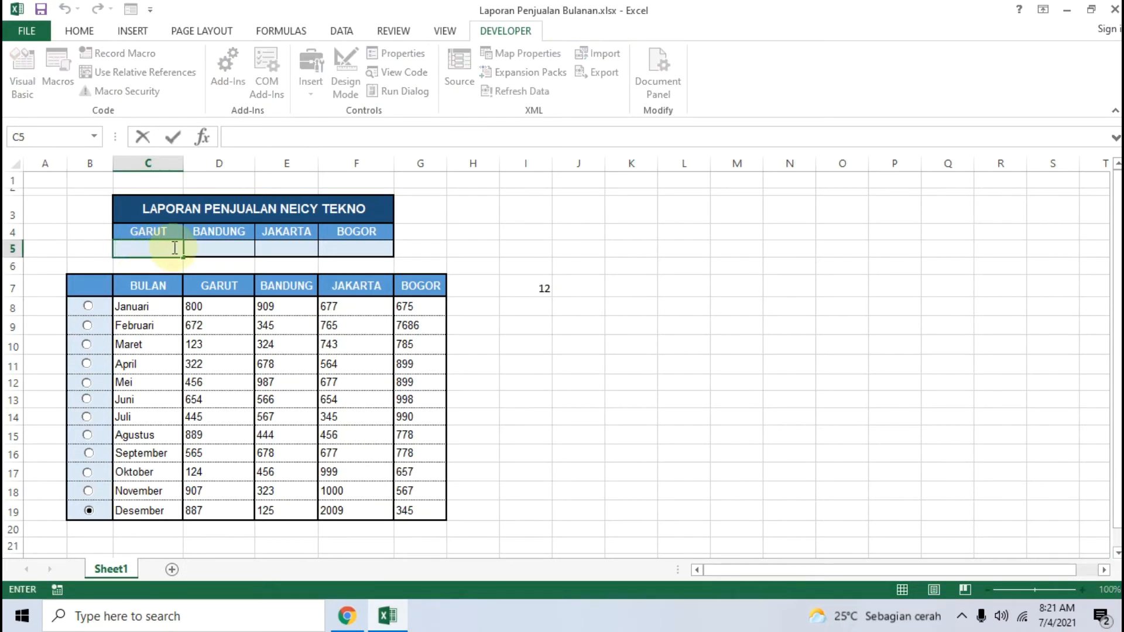
type("=INDEX(")
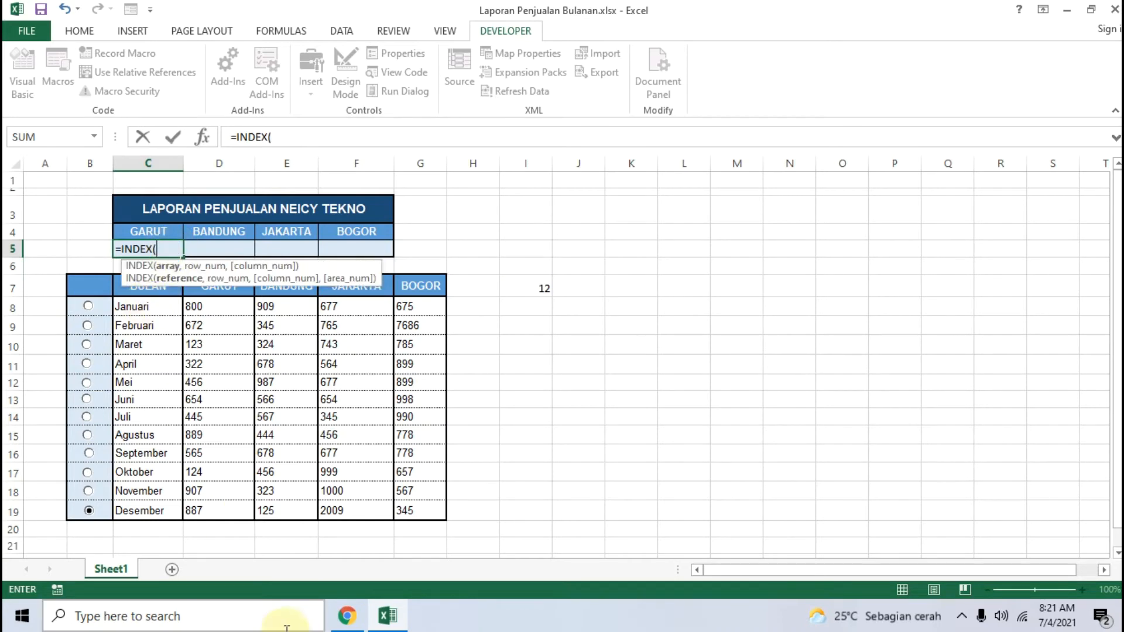
Check the article's example formula in Chrome, and set D8:G19 as the array of the INDEX formula in Excel
left_click(347, 615)
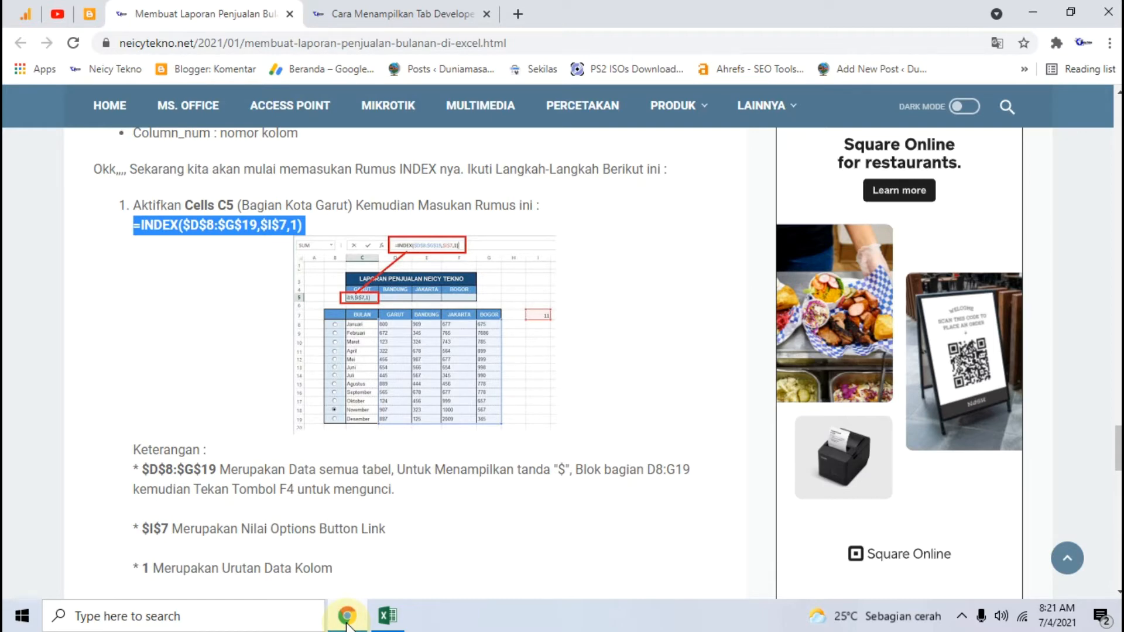
left_click(347, 620)
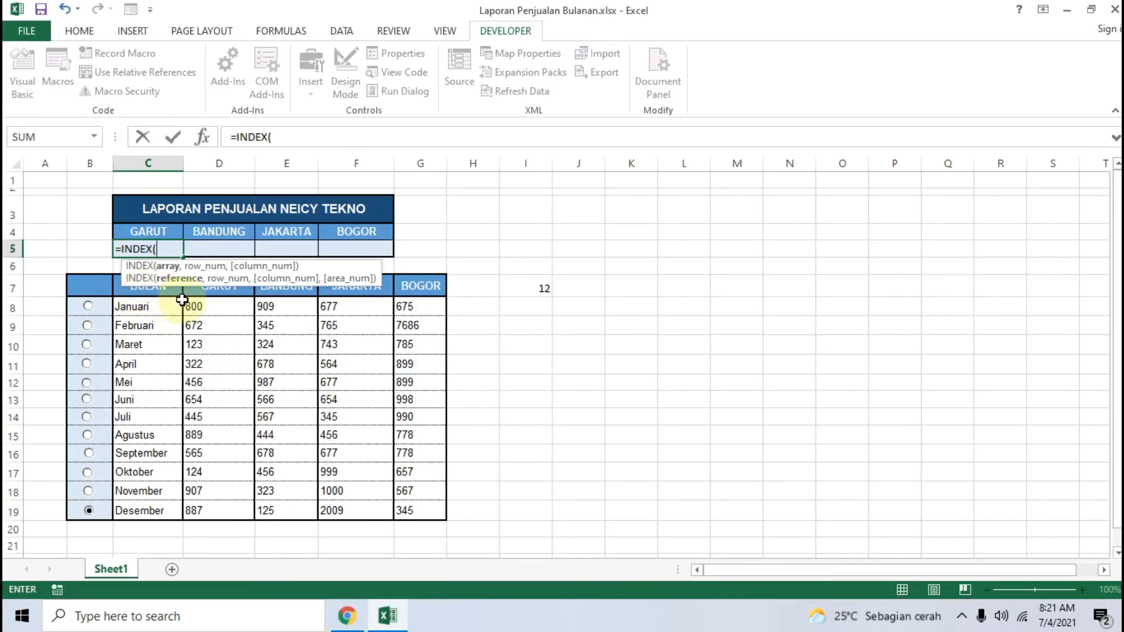
left_click(347, 617)
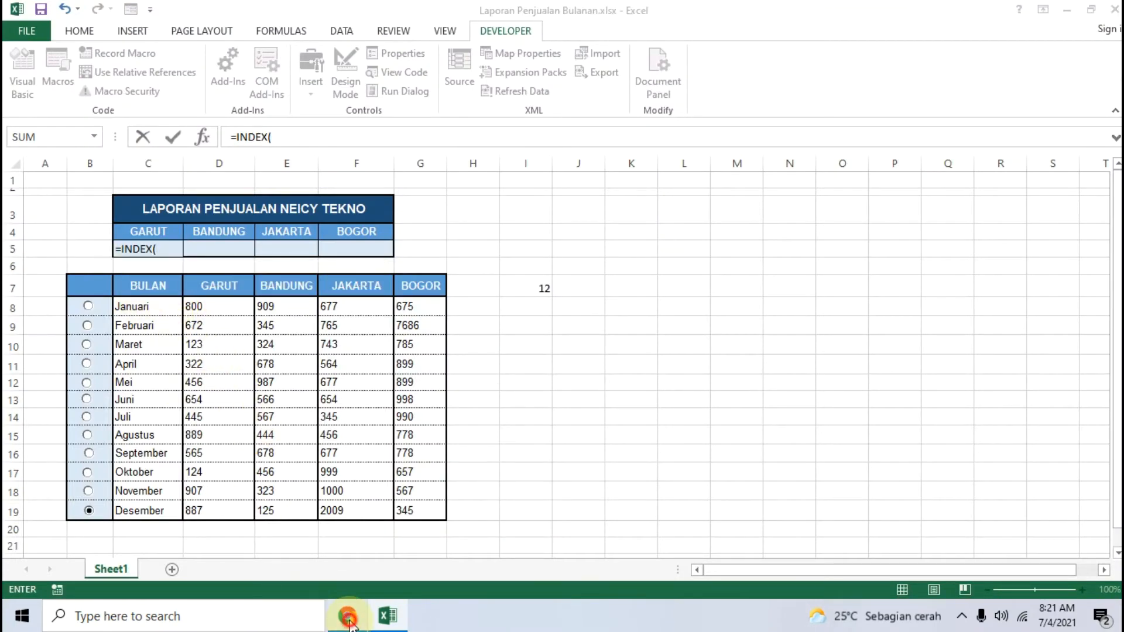
left_click(348, 619)
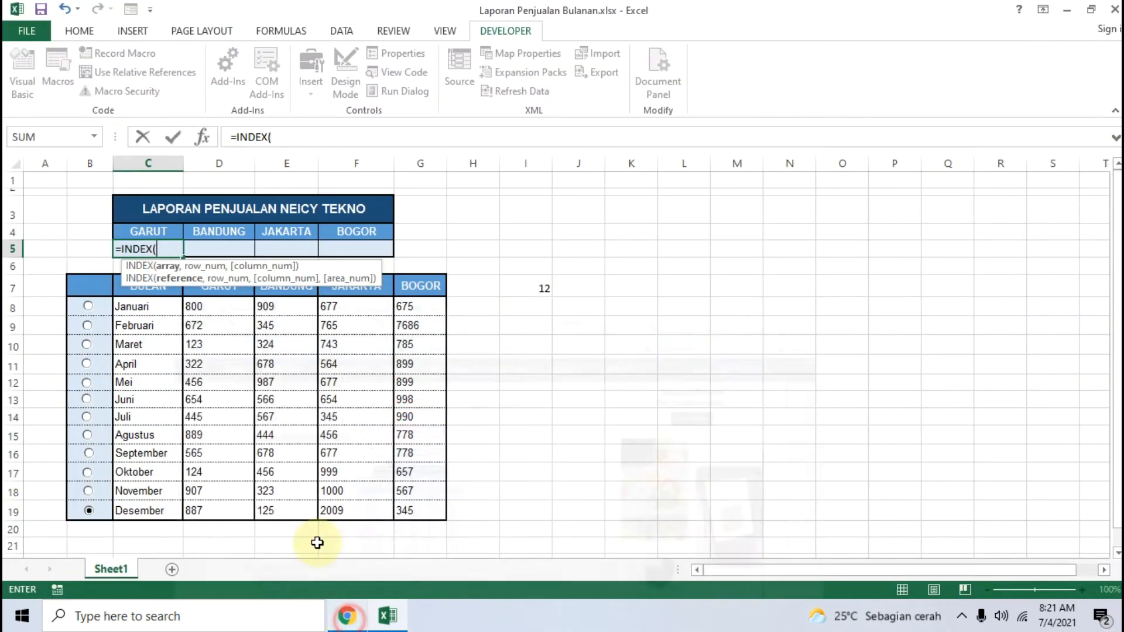
left_click_drag(203, 306, 291, 372)
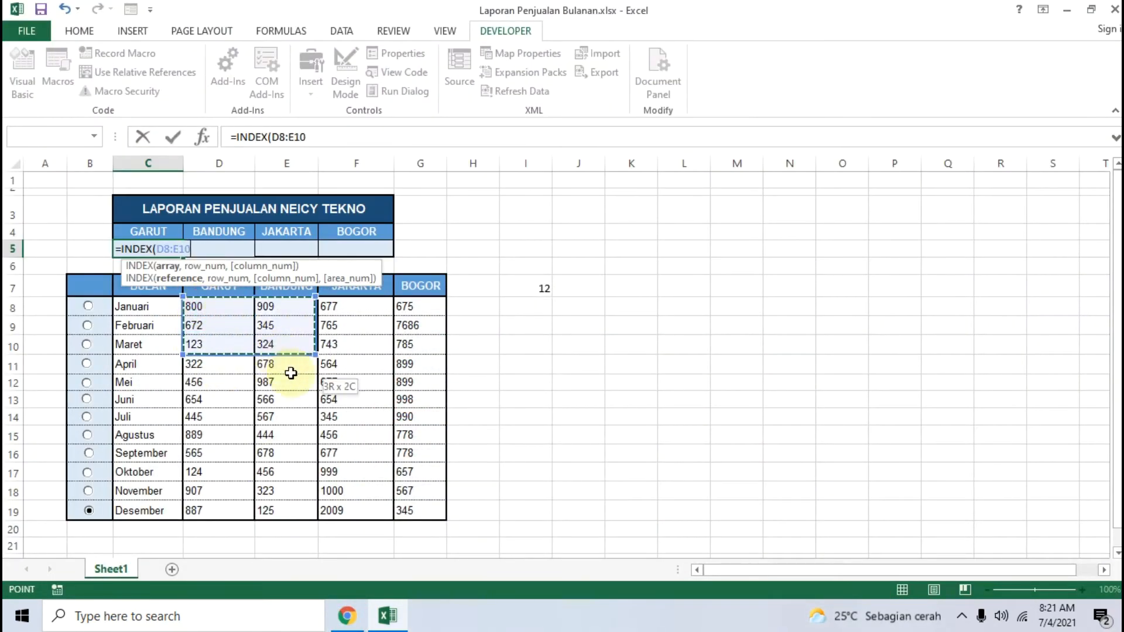
left_click_drag(396, 487, 407, 509)
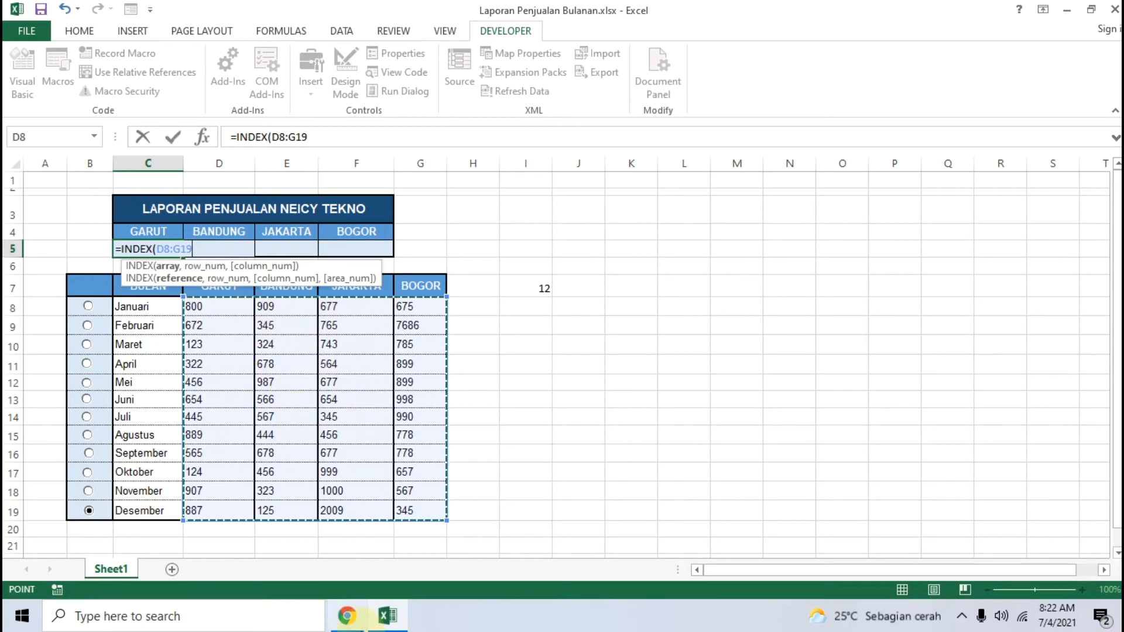
Recheck the article's example and complete C5's INDEX arguments with I7 as row number and 1 as column number
left_click(347, 618)
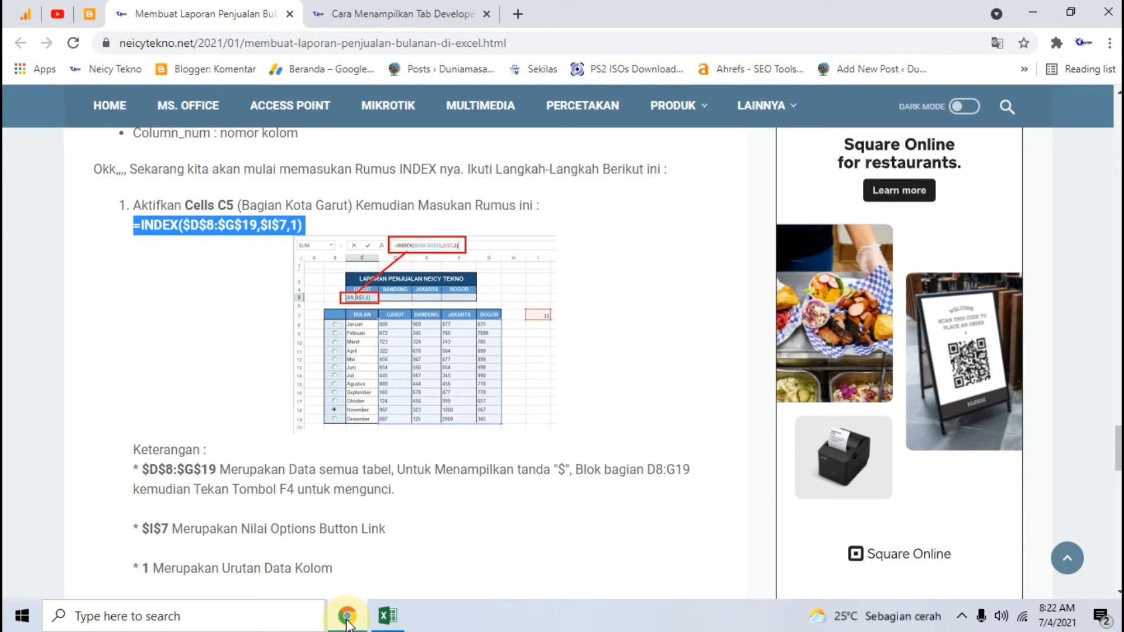
left_click(347, 618)
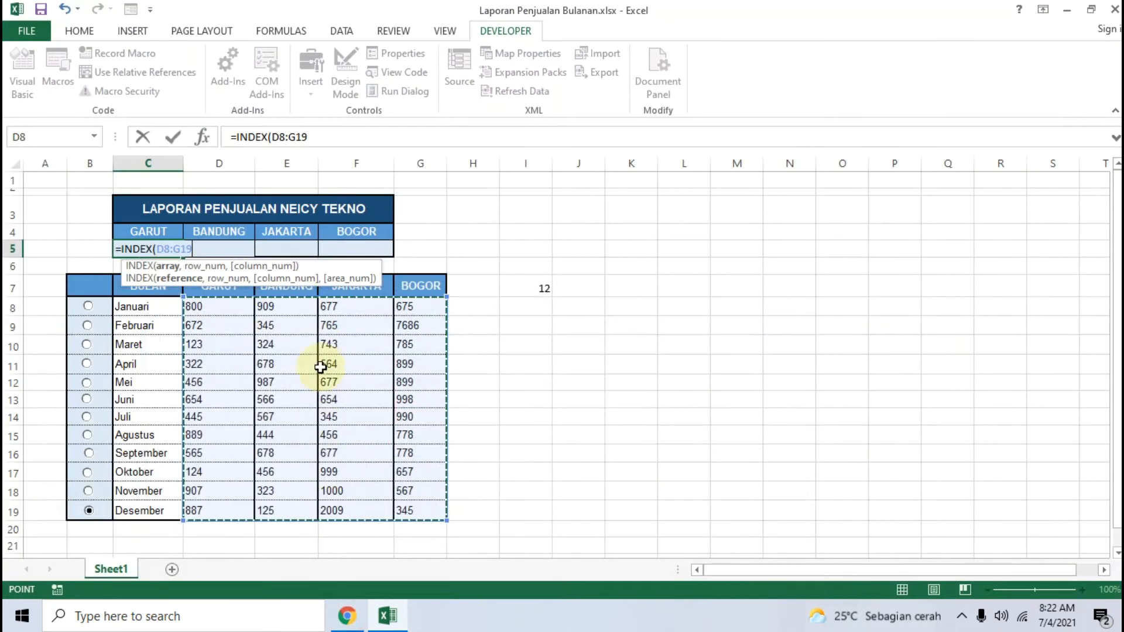
type(",")
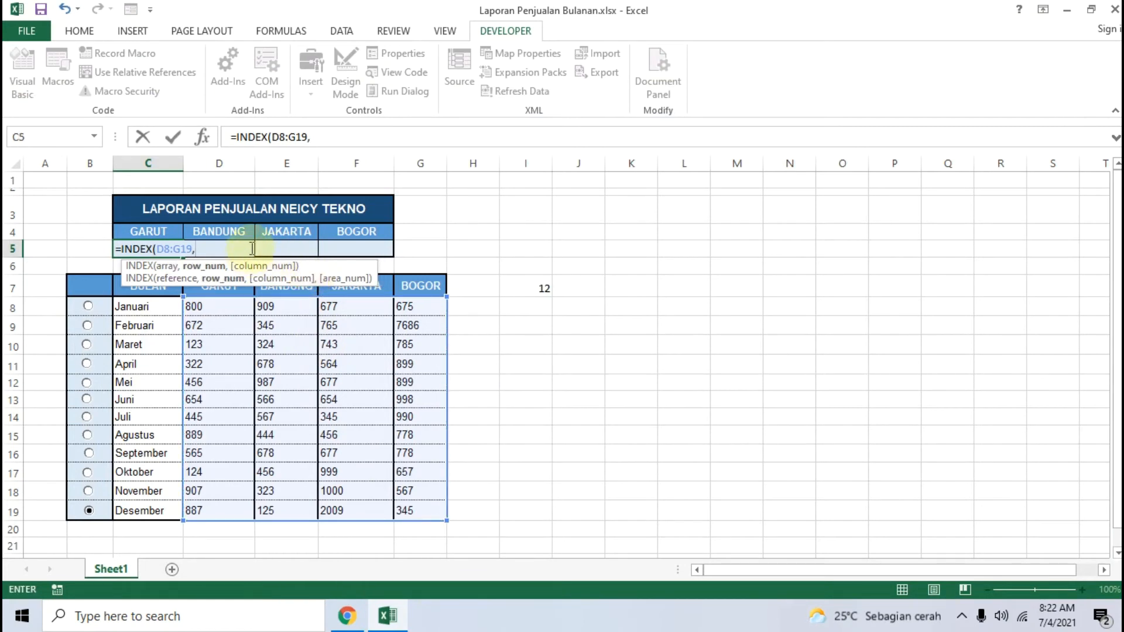
left_click(533, 286)
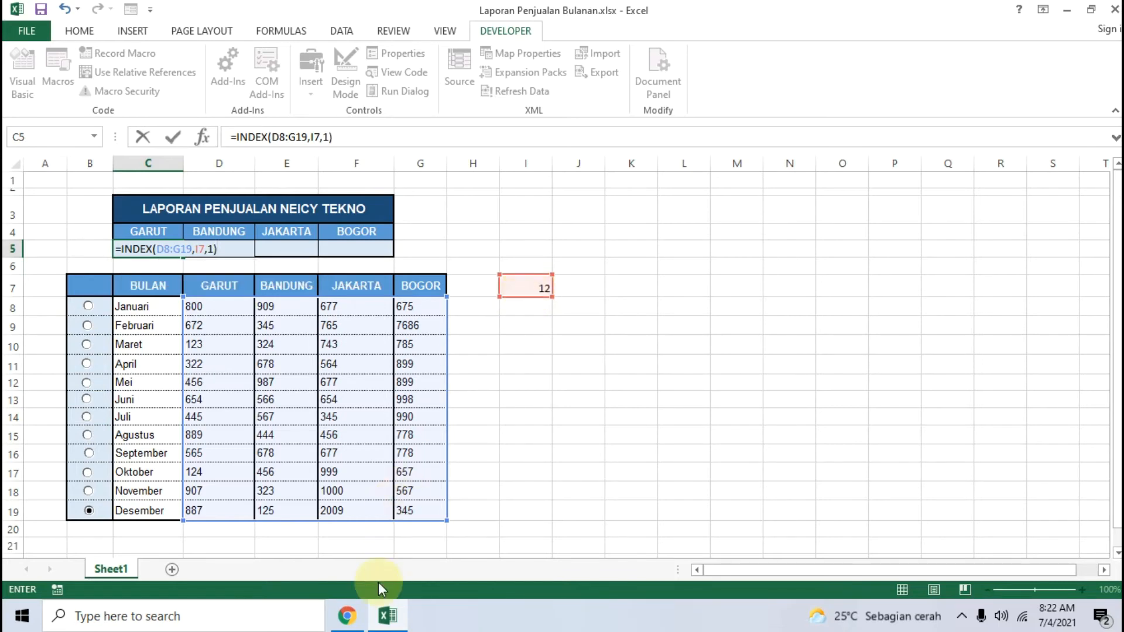
Consult the article's note on locking references, and enter C5's formula in Excel with absolute references as =INDEX($D$8:$G$19,$I$7,1)
left_click(347, 616)
scroll(351, 388, "down", 3)
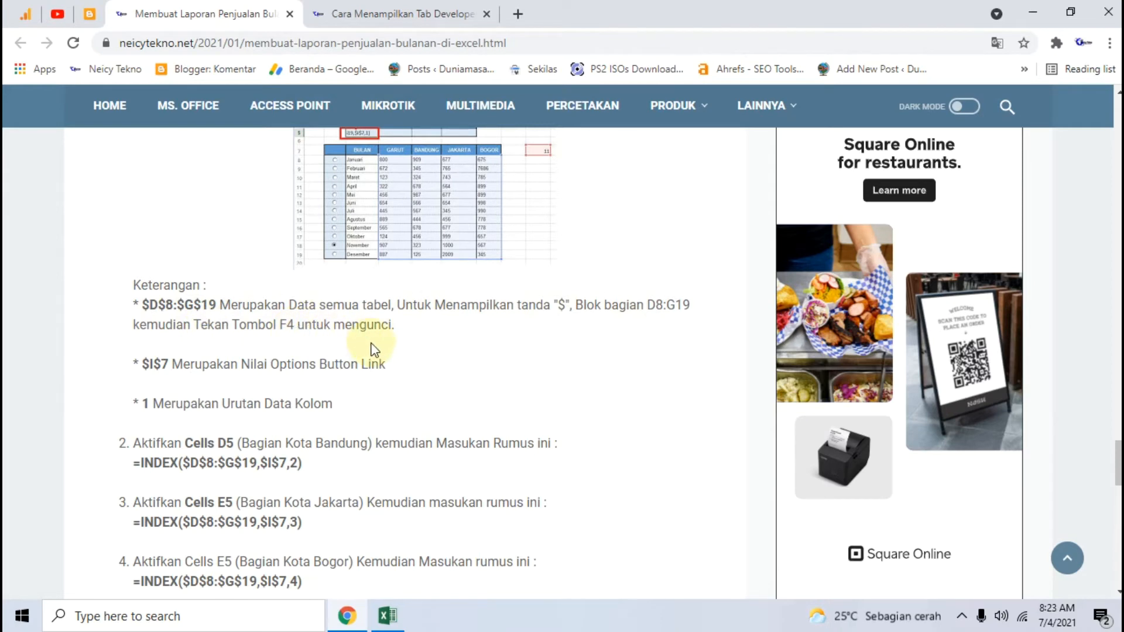
left_click(387, 616)
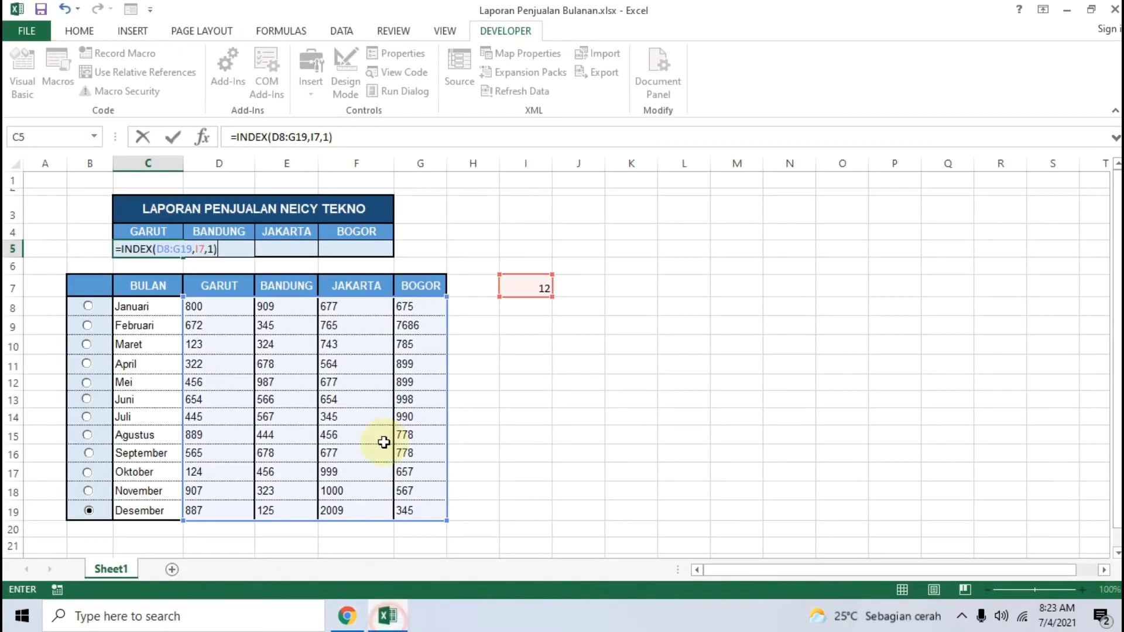
left_click(174, 247)
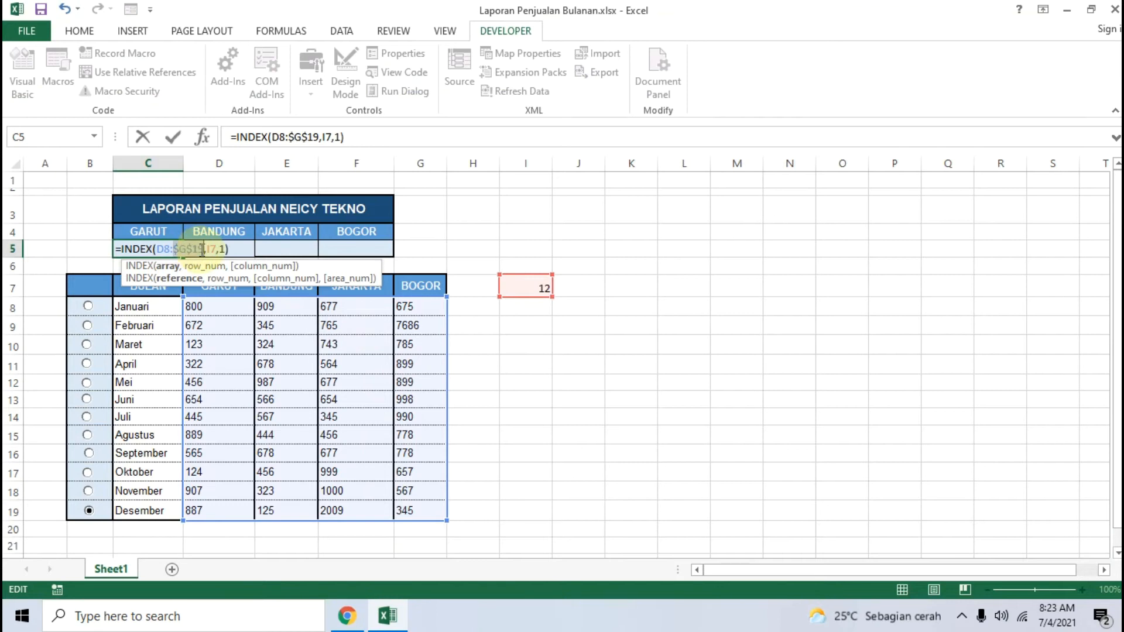
key("F4")
left_click(165, 249)
key("F4")
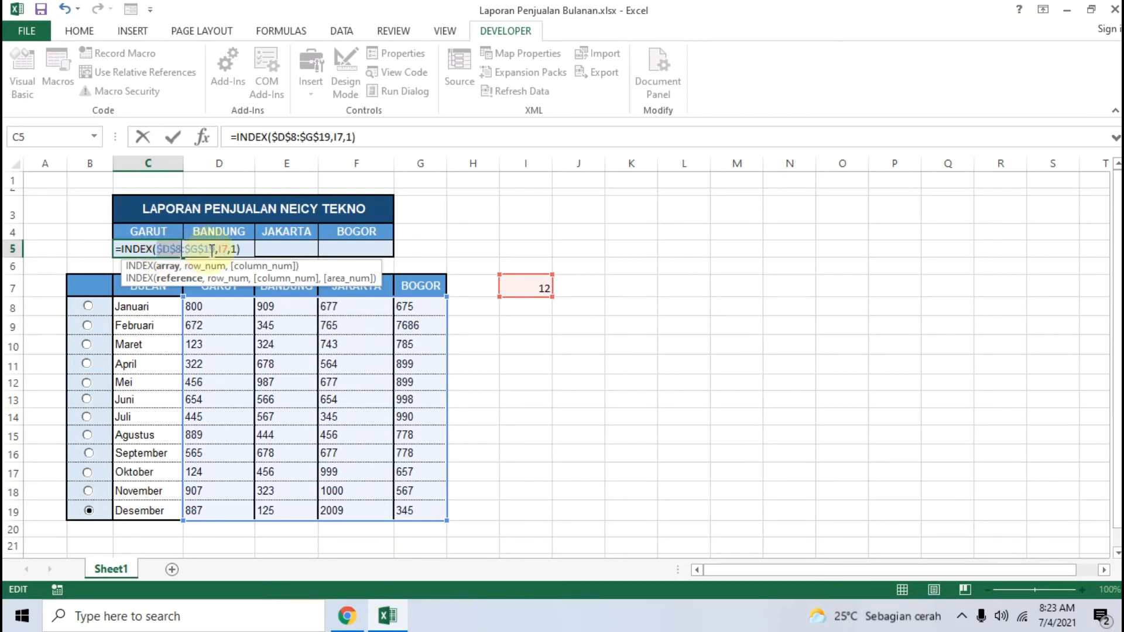
left_click(227, 249)
key("F4")
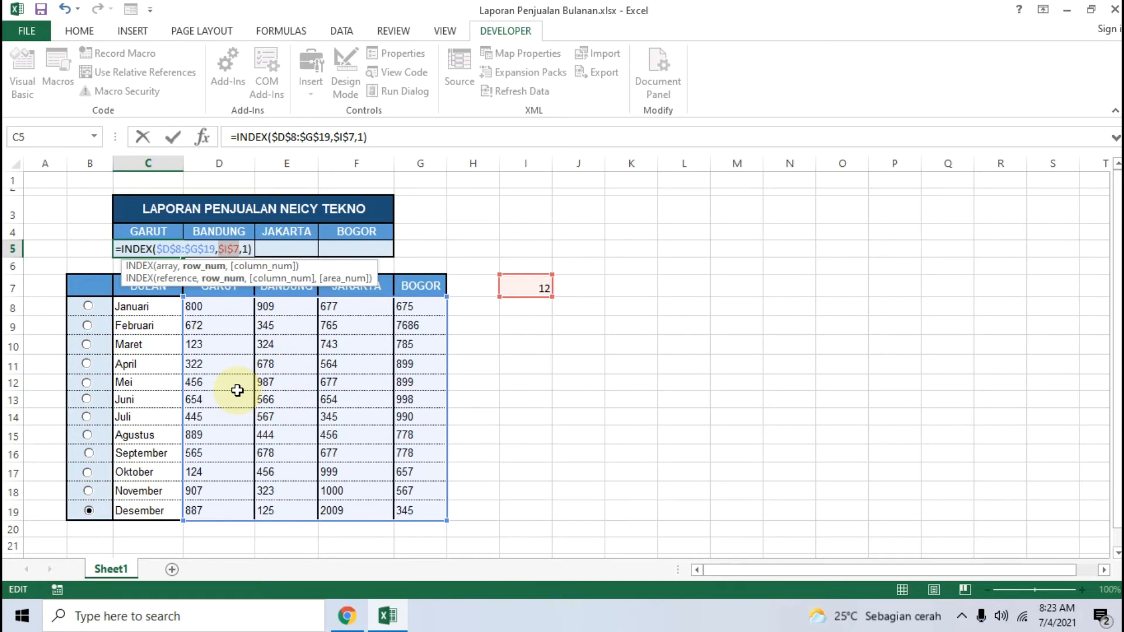
key("Return")
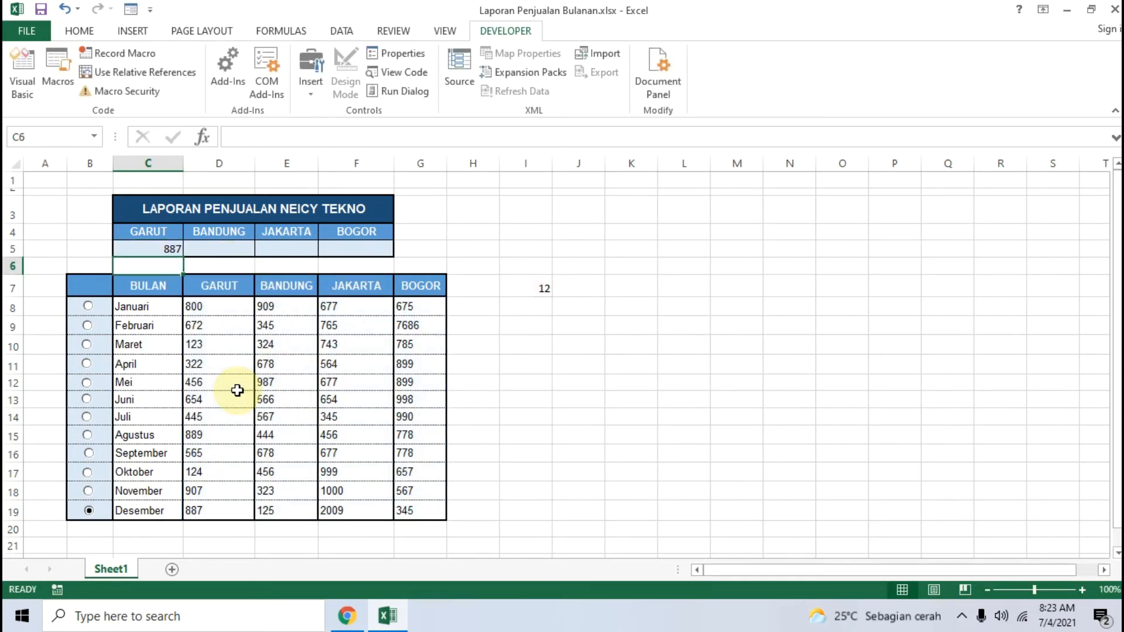
Test the GARUT report cell by switching between the Januari, Februari, Maret and April option buttons, ending on Januari
left_click(87, 306)
left_click(87, 325)
left_click(87, 309)
left_click(89, 344)
left_click(88, 325)
left_click(89, 308)
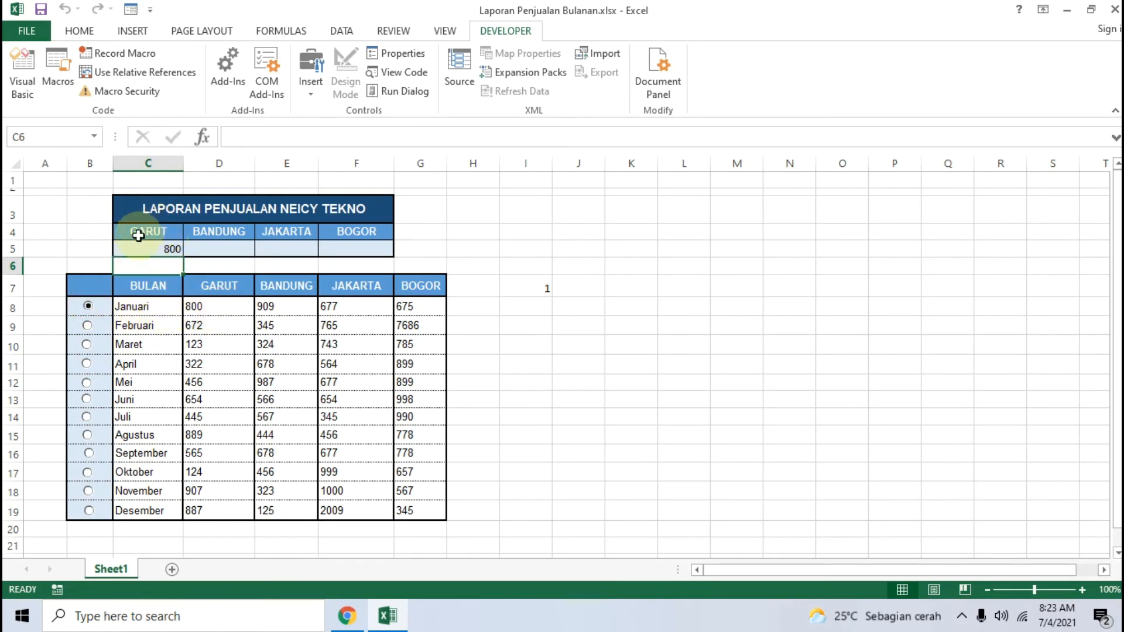
left_click(88, 327)
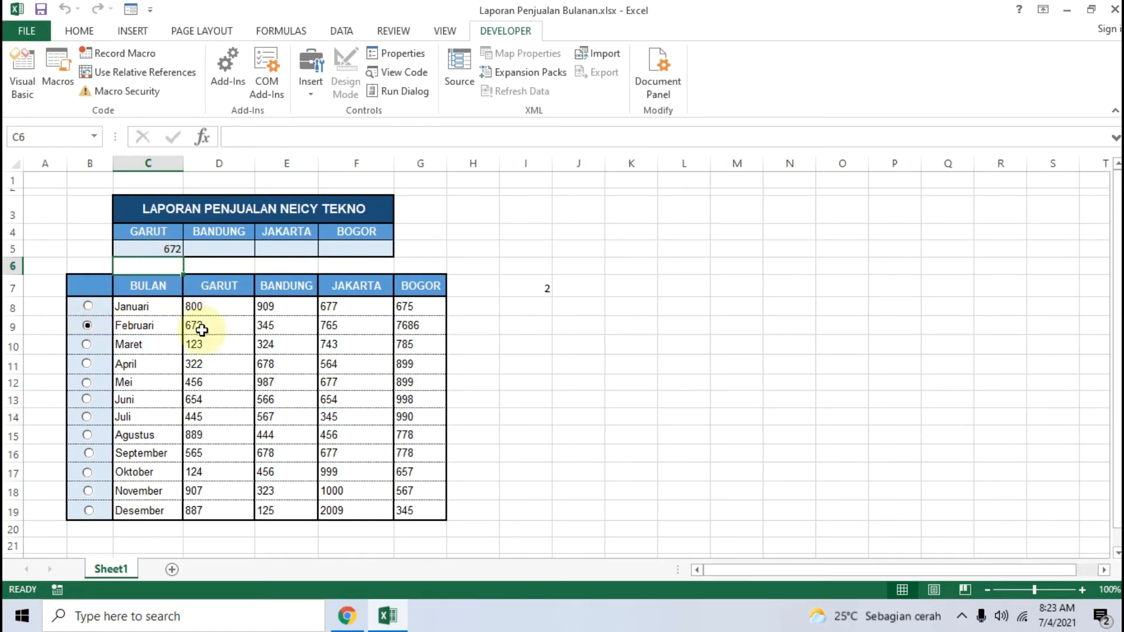
left_click(88, 306)
left_click(87, 325)
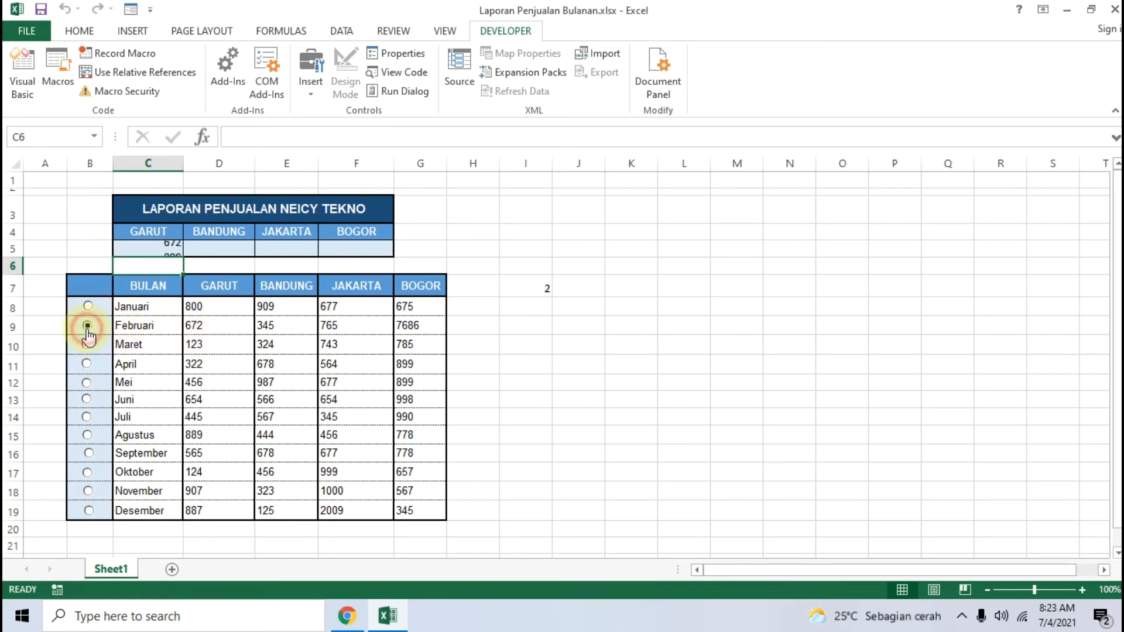
left_click(86, 344)
left_click(86, 364)
left_click(88, 306)
Enter the BANDUNG formula =INDEX($D$8:$G$19,$I$7,2) in D5, and test it with the Februari and Januari option buttons
left_click(217, 246)
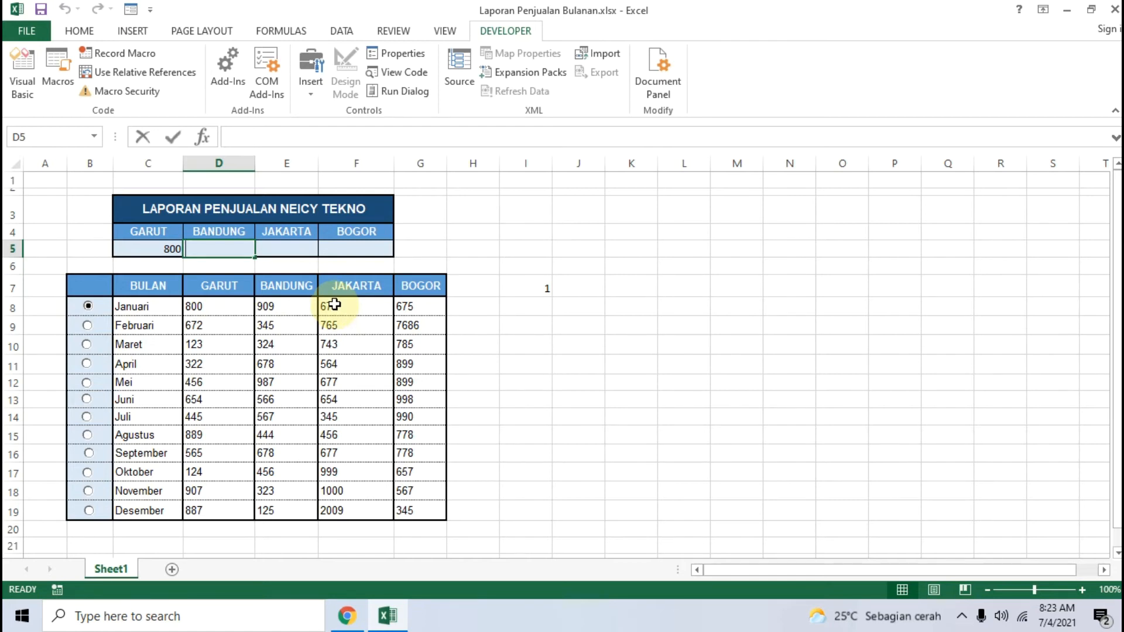
type("=INDEX")
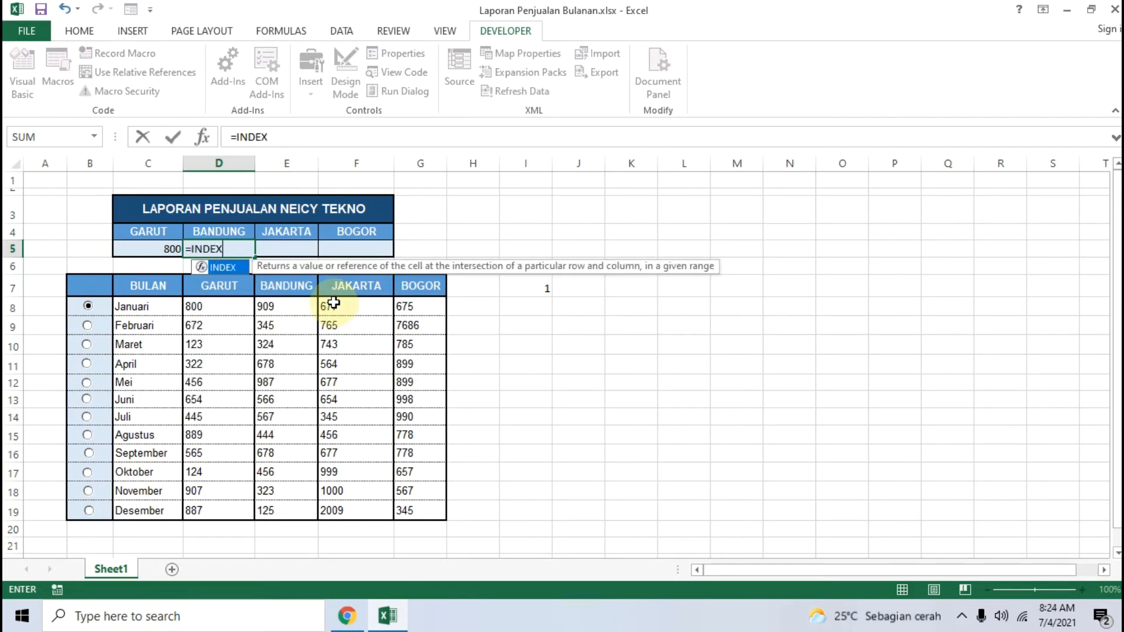
type("(")
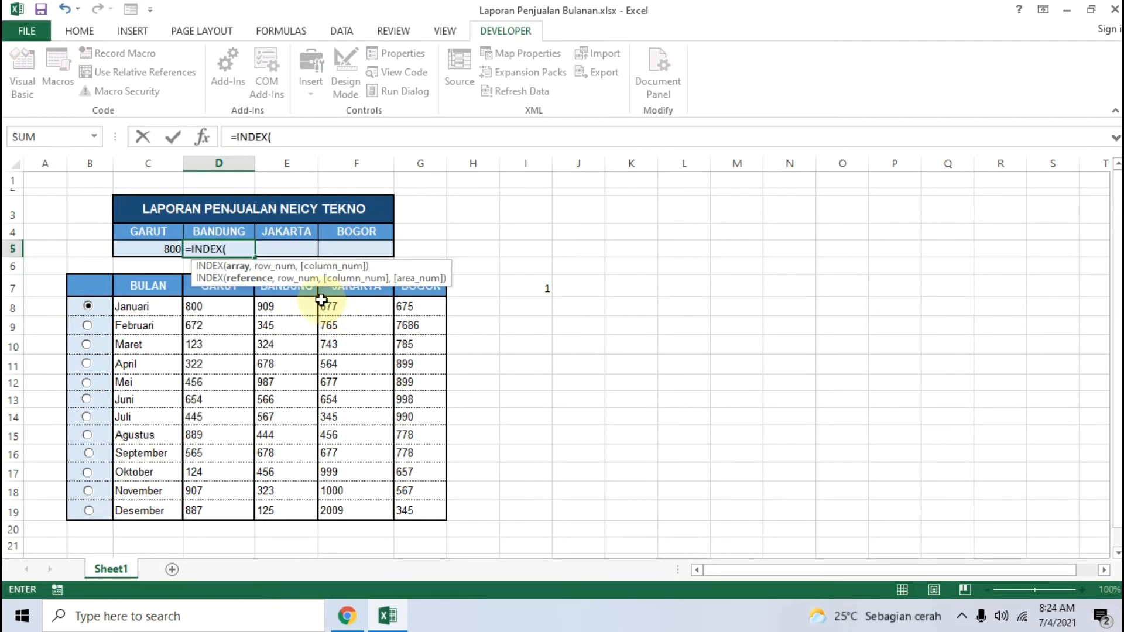
left_click_drag(217, 306, 411, 510)
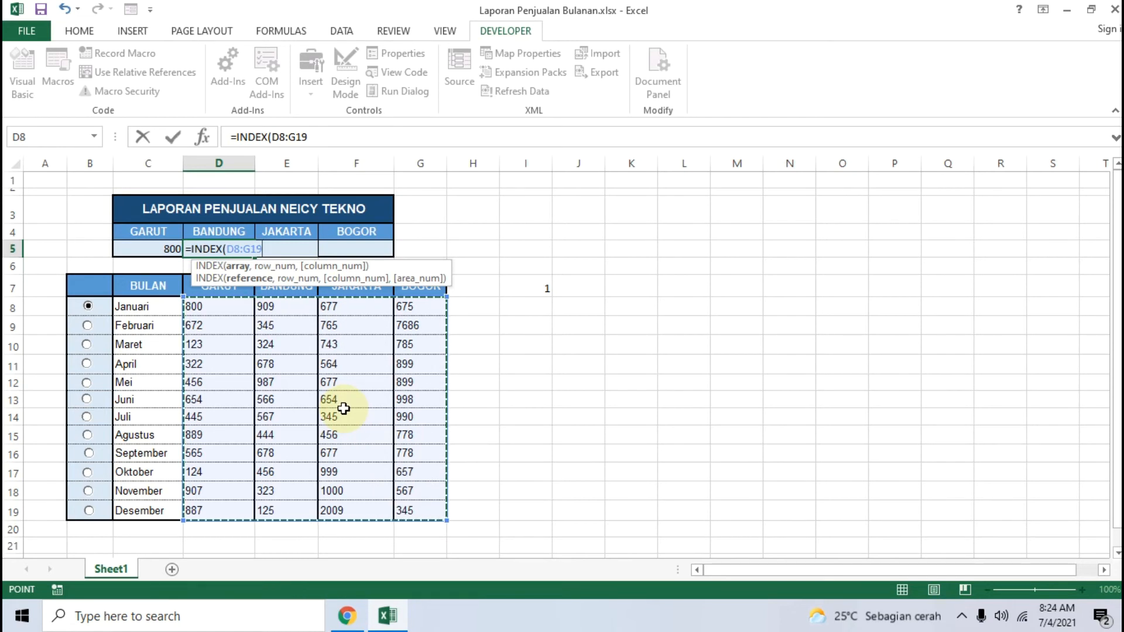
key("F4")
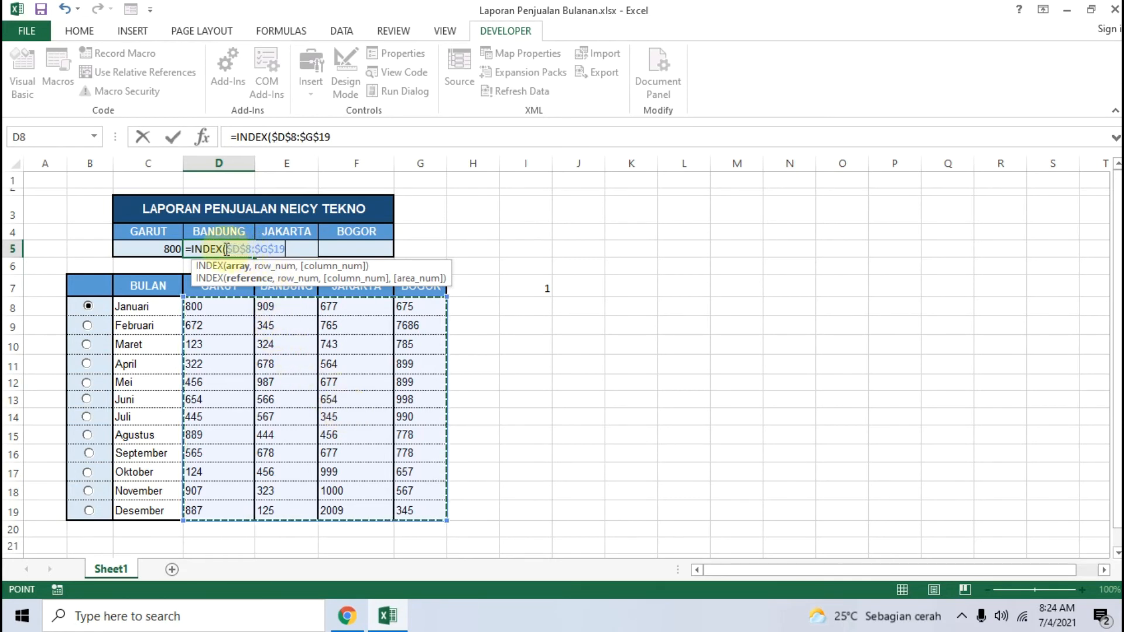
type(",")
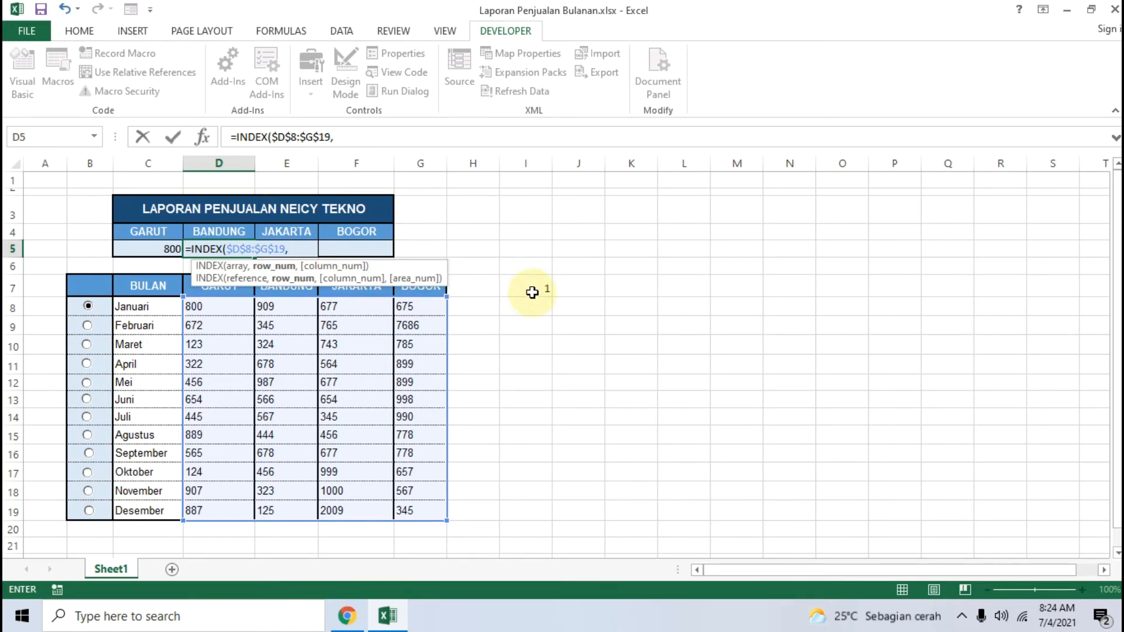
left_click(534, 286)
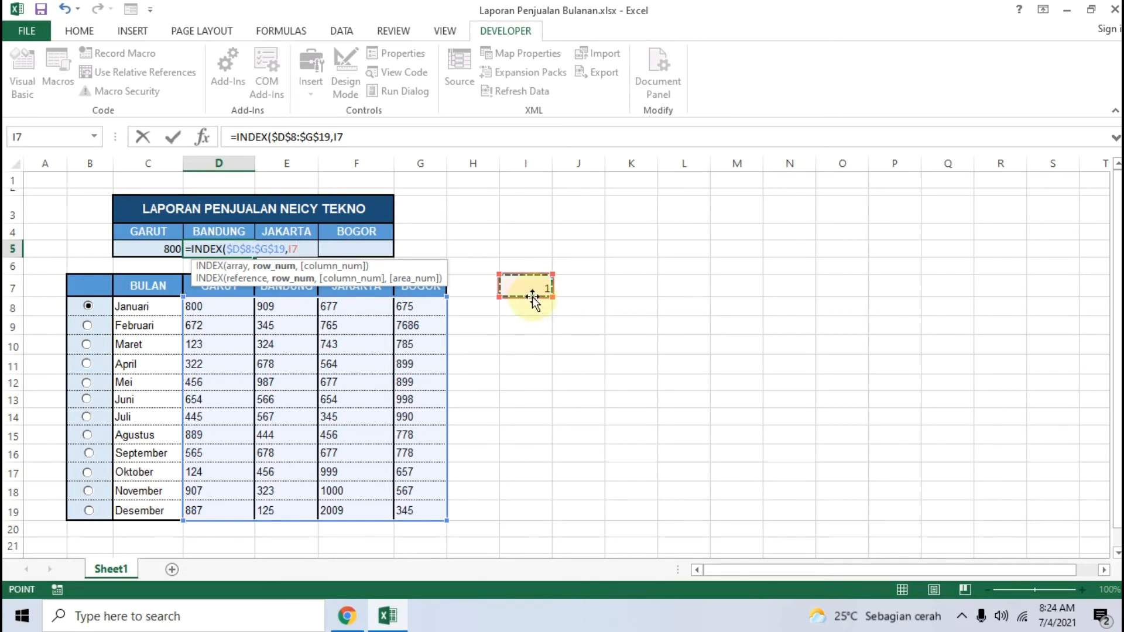
key("F4")
type(",")
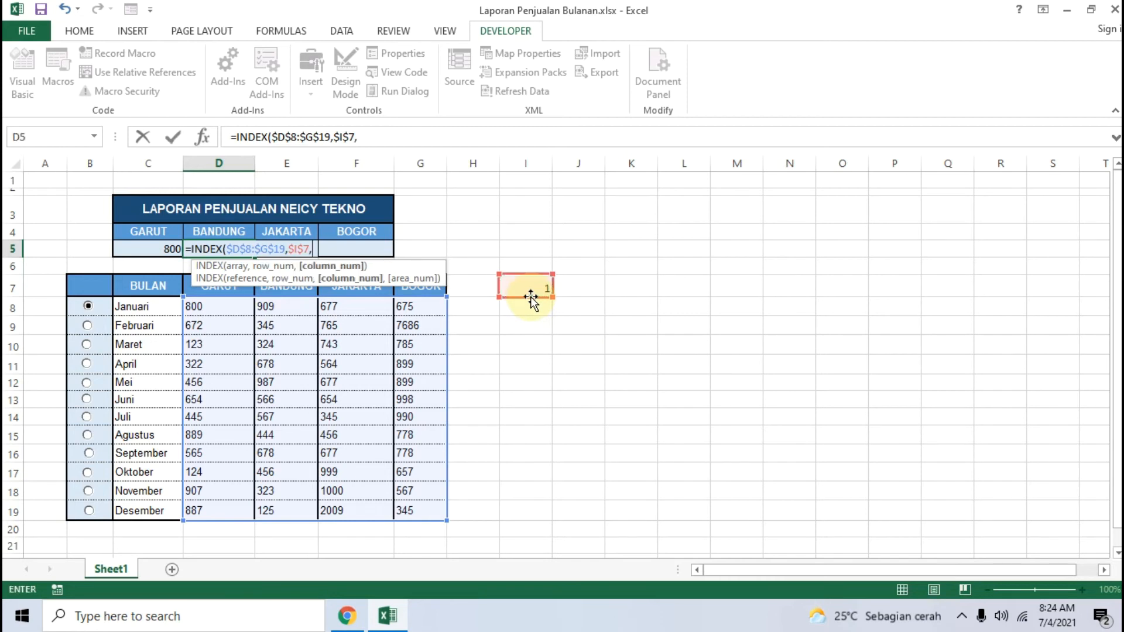
type("2")
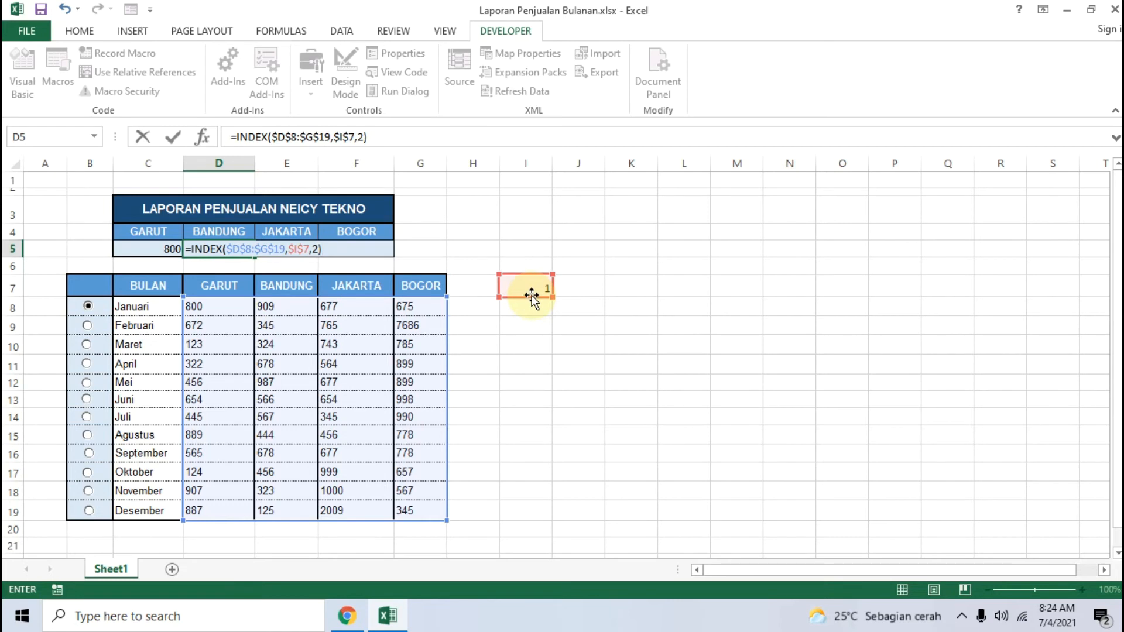
key("Return")
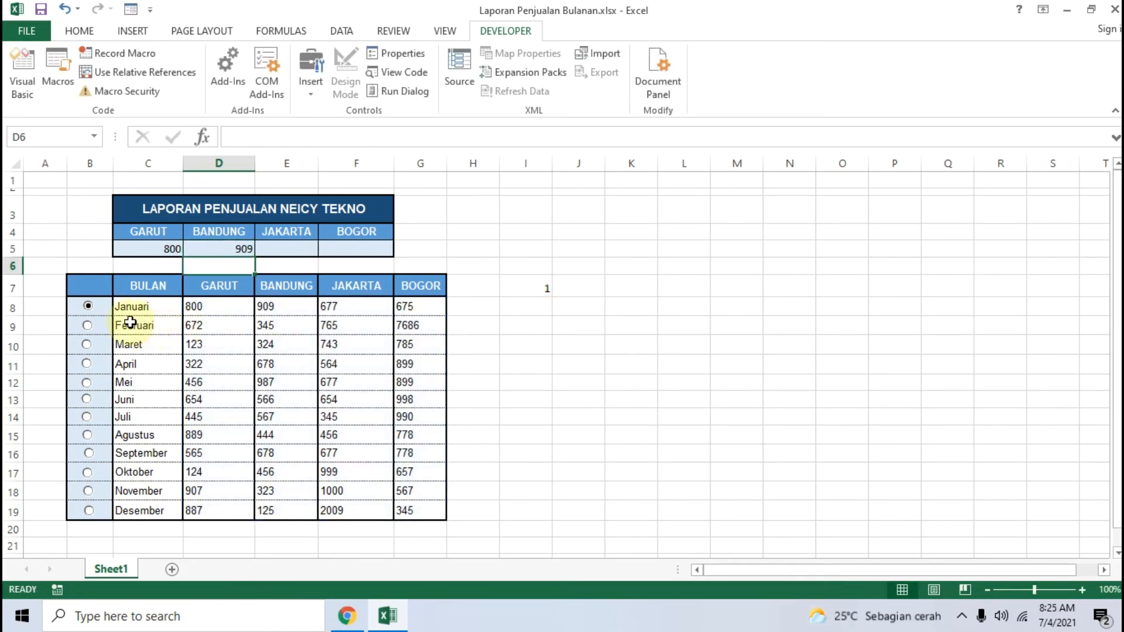
left_click(89, 328)
left_click(85, 309)
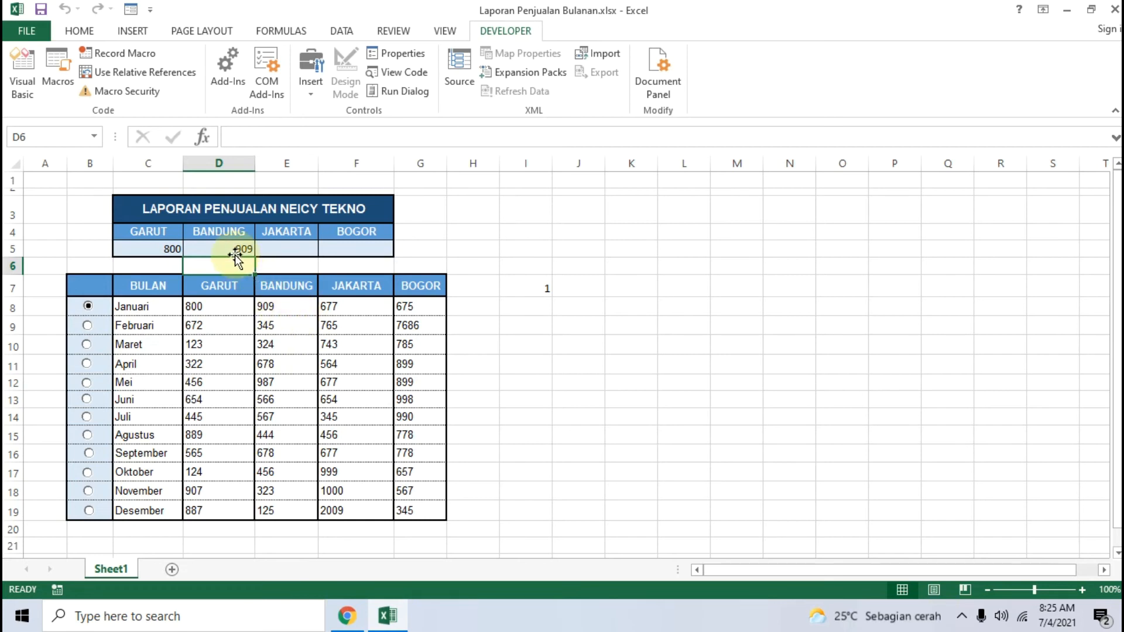
Enter the JAKARTA formula =INDEX($D$8:$G$19,$I$7,3) in E5, with both references absolute
left_click(299, 251)
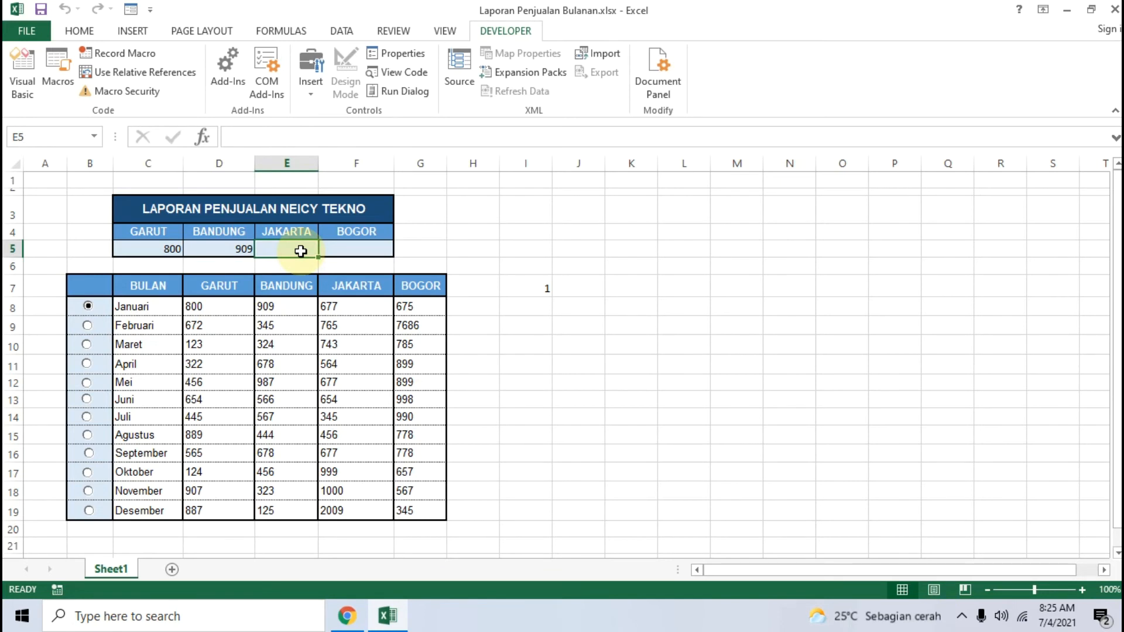
type("=")
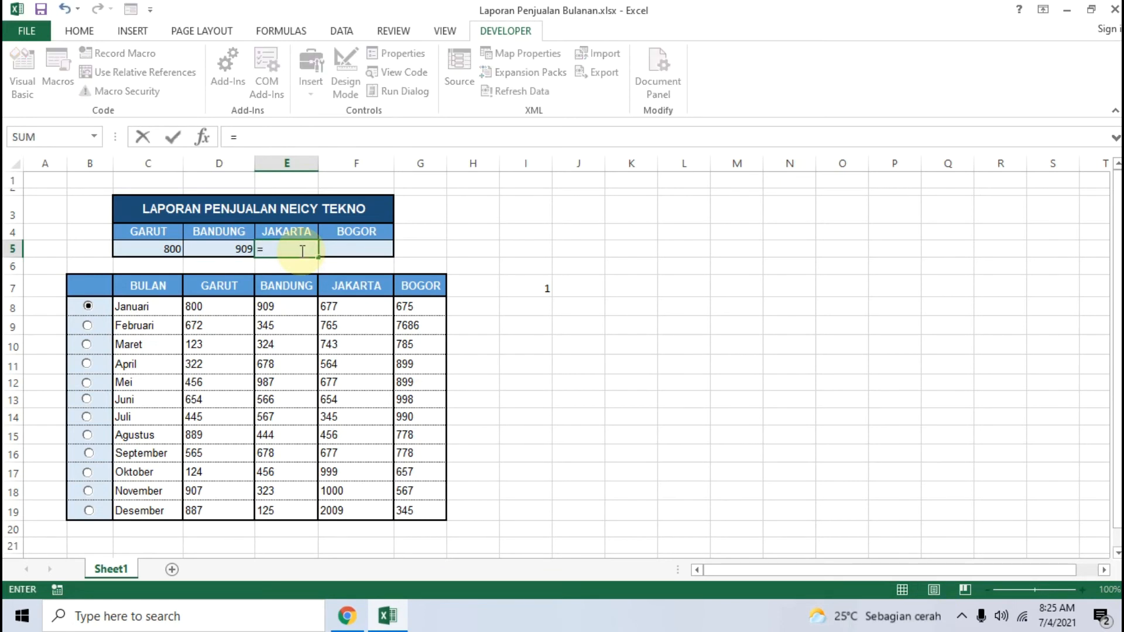
type("INDEX")
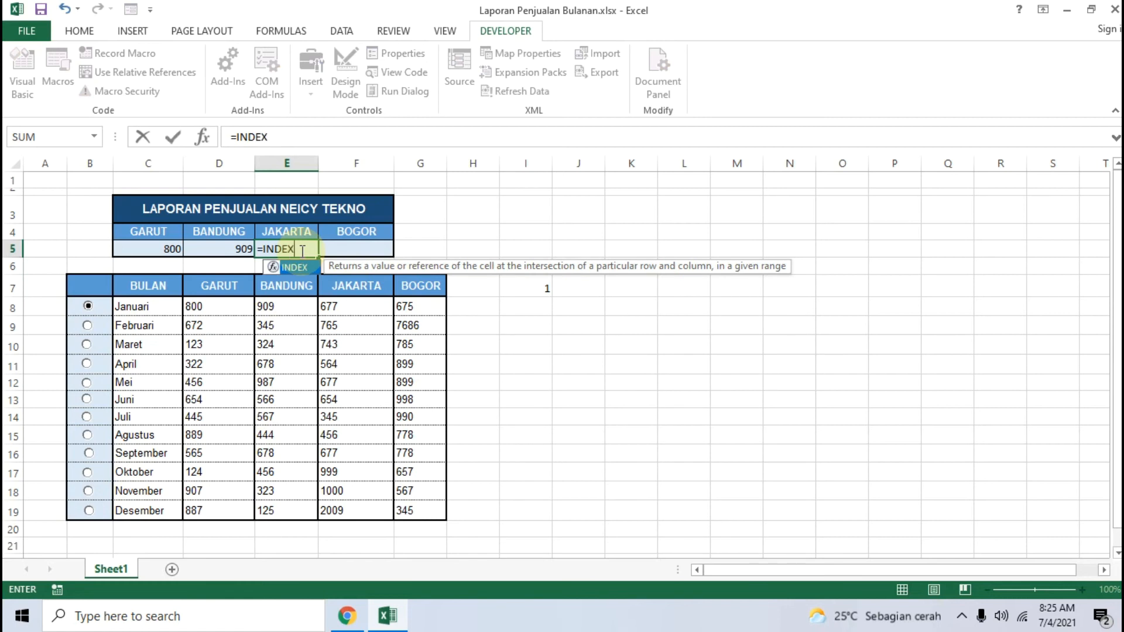
type("(")
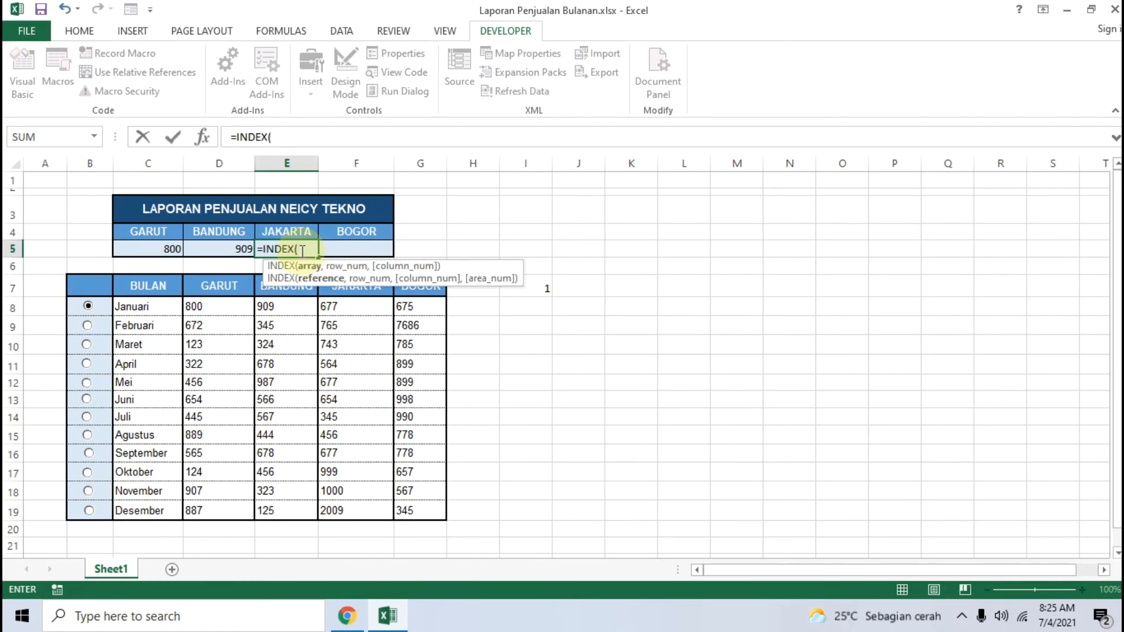
left_click_drag(204, 308, 410, 504)
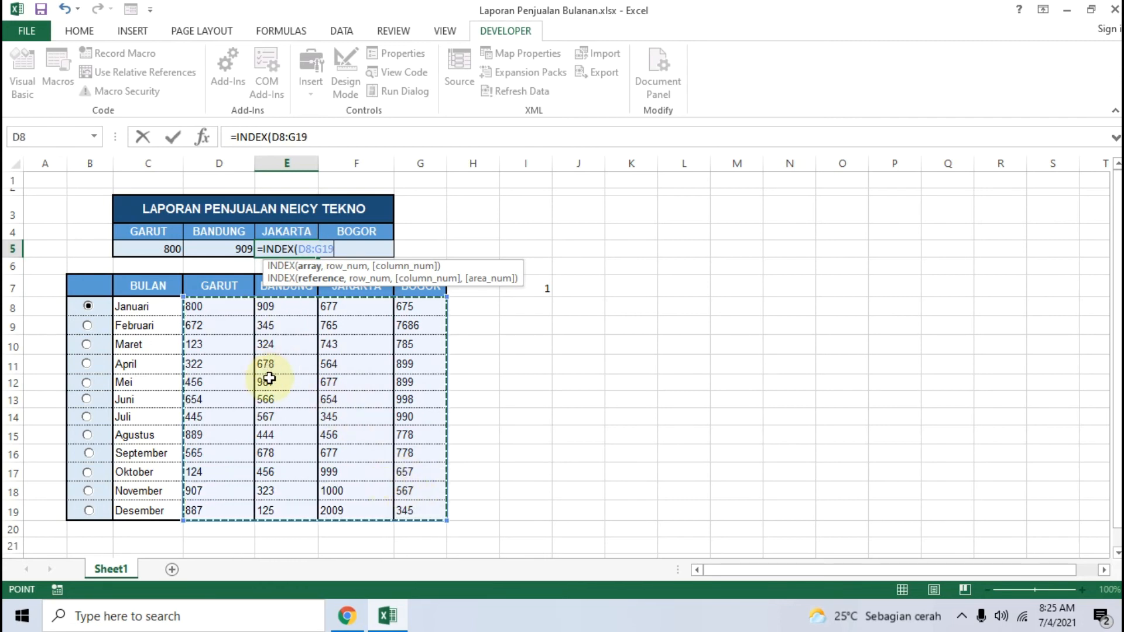
key("F4")
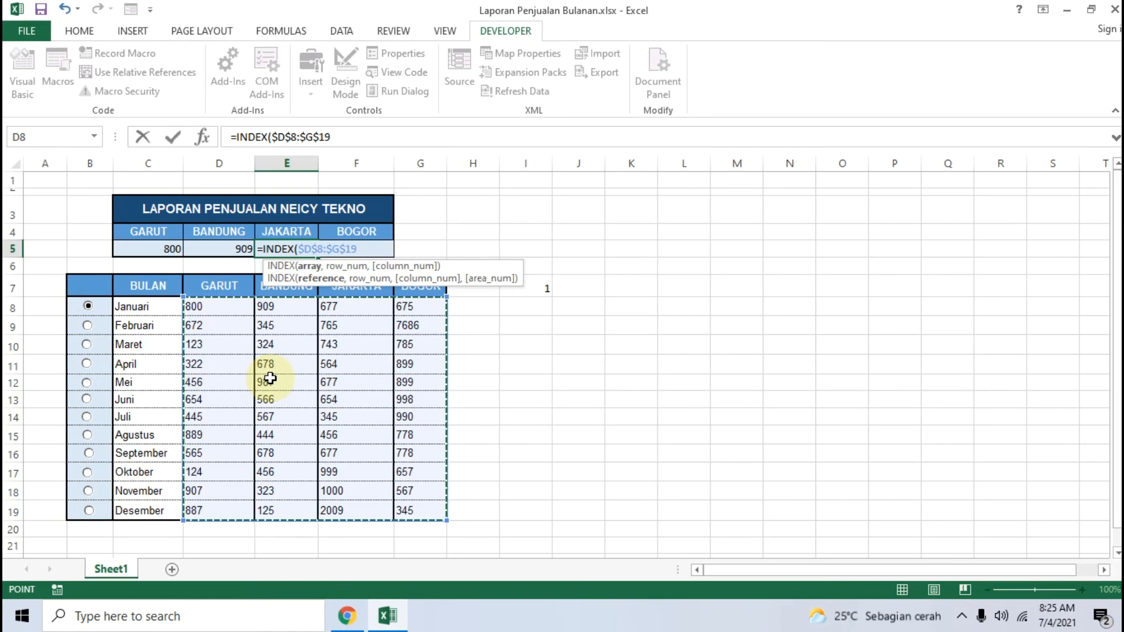
type(",")
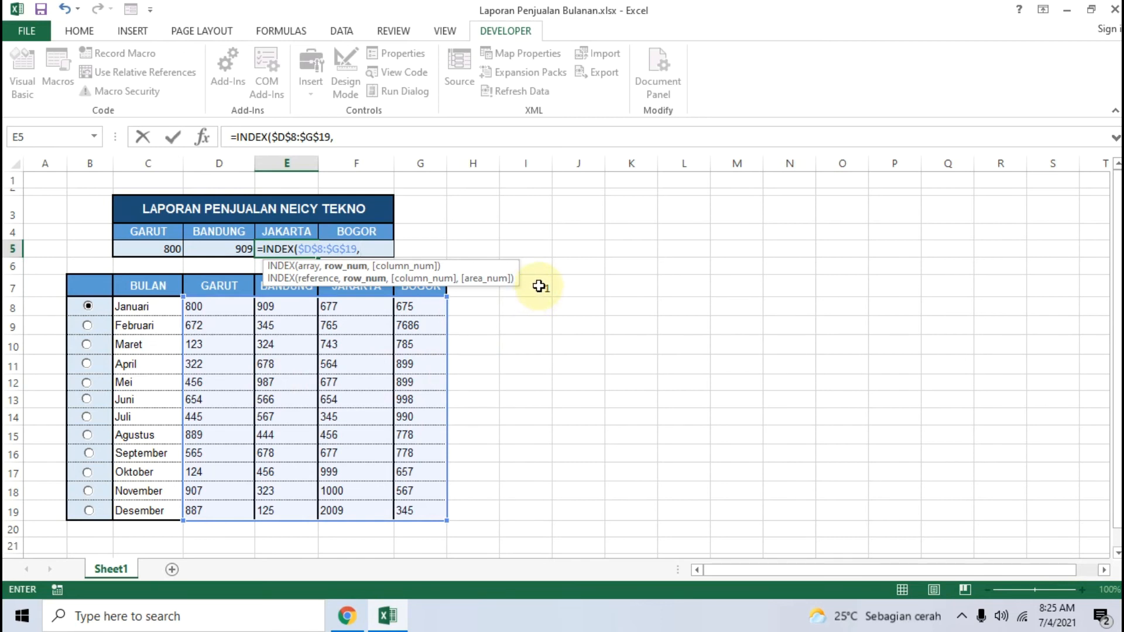
left_click(538, 286)
type(",")
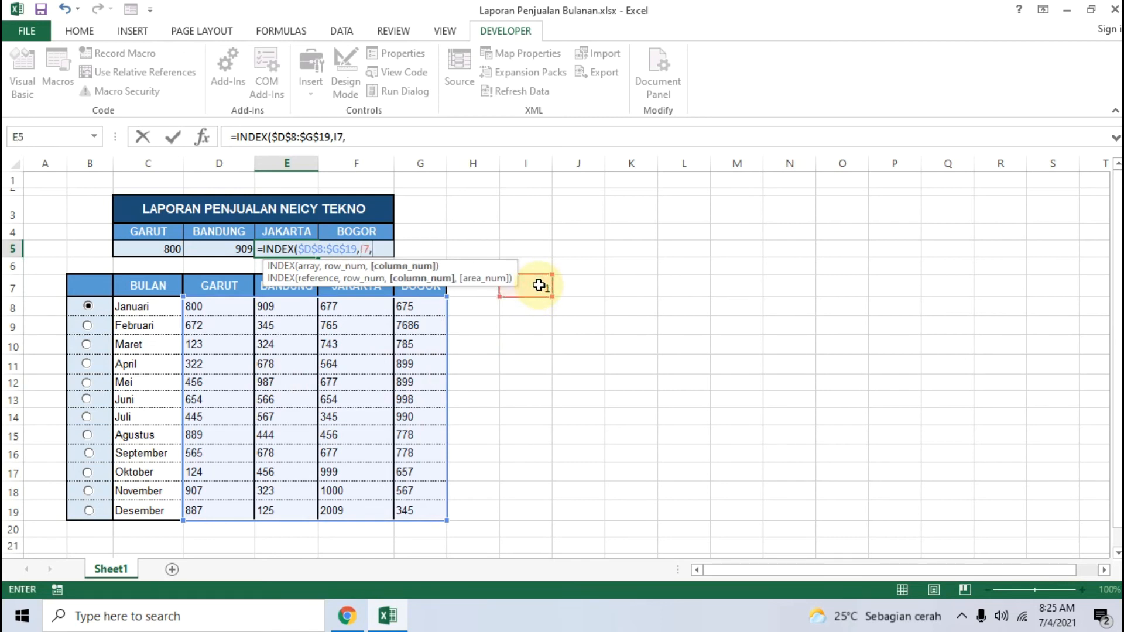
key("BackSpace")
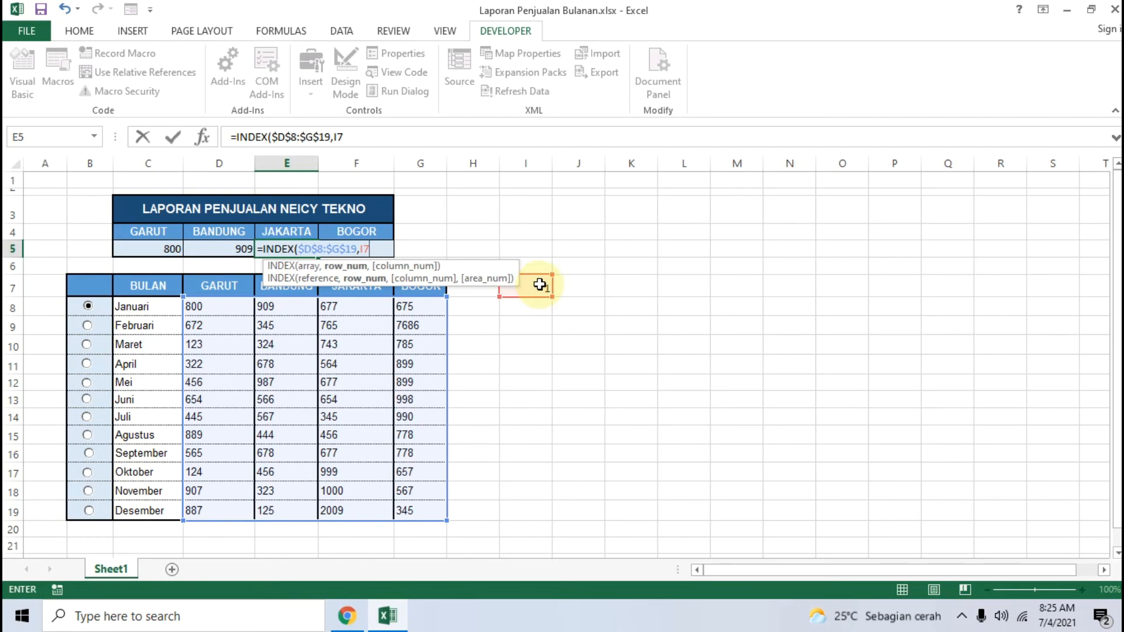
key("F4")
type(",3")
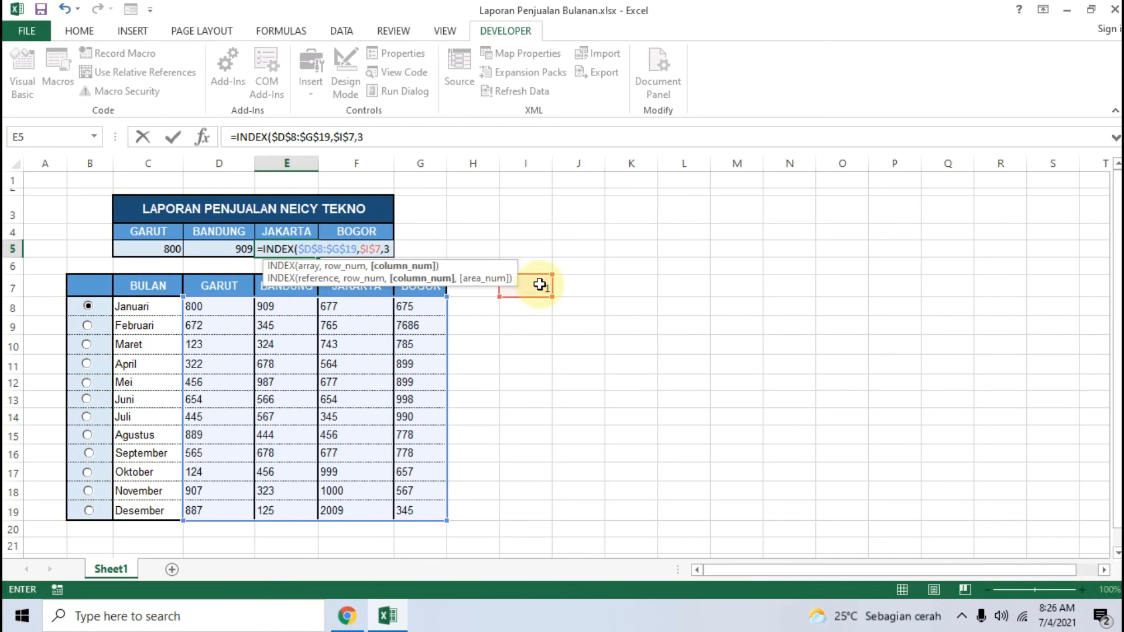
type(")")
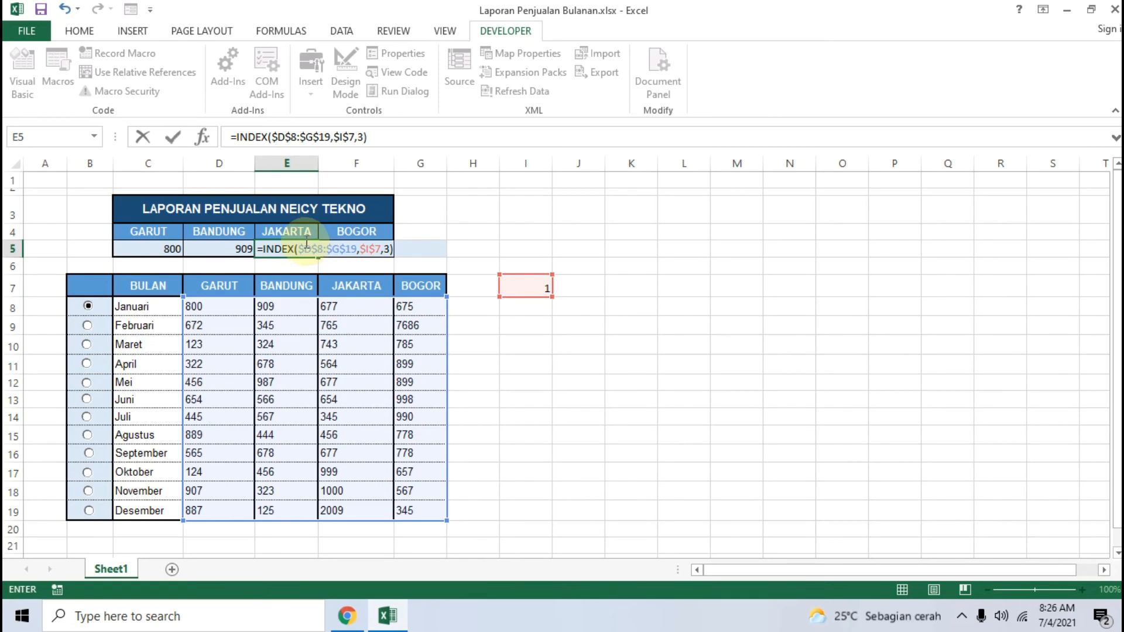
key("Return")
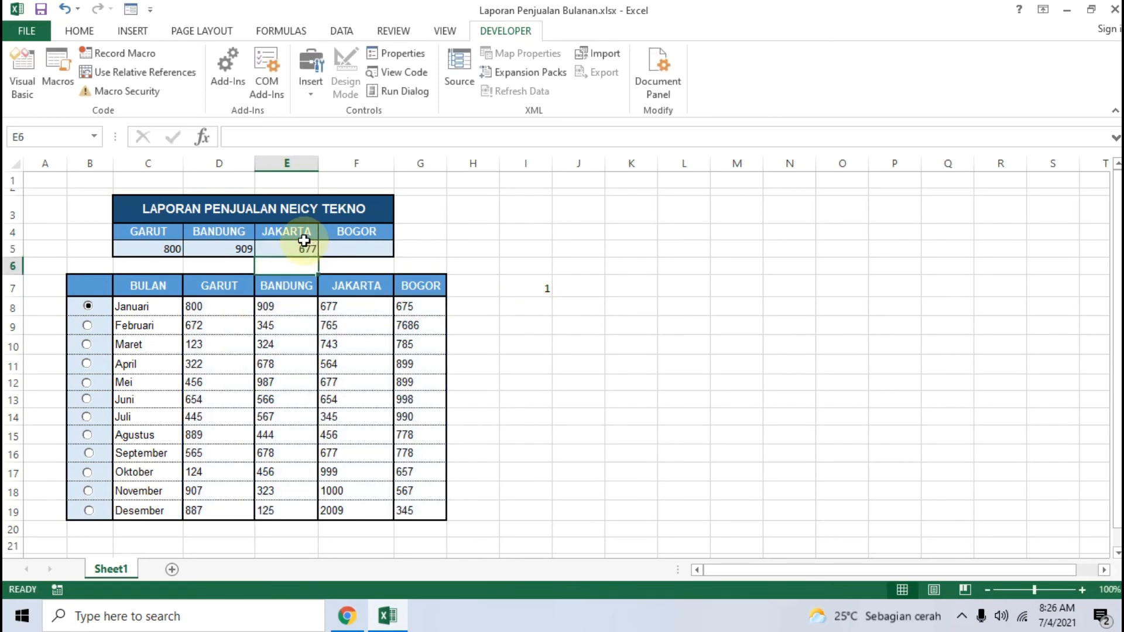
Enter the BOGOR formula =INDEX($D$8:$G$19,$I$7,4) in F5, with both references absolute
left_click(369, 247)
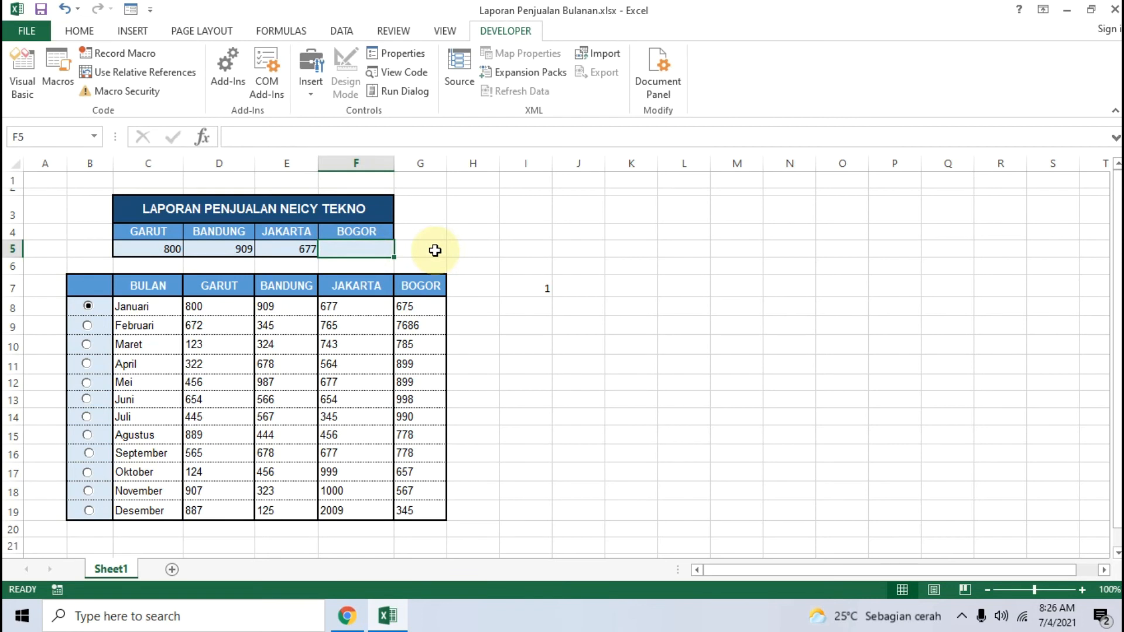
type("=IN")
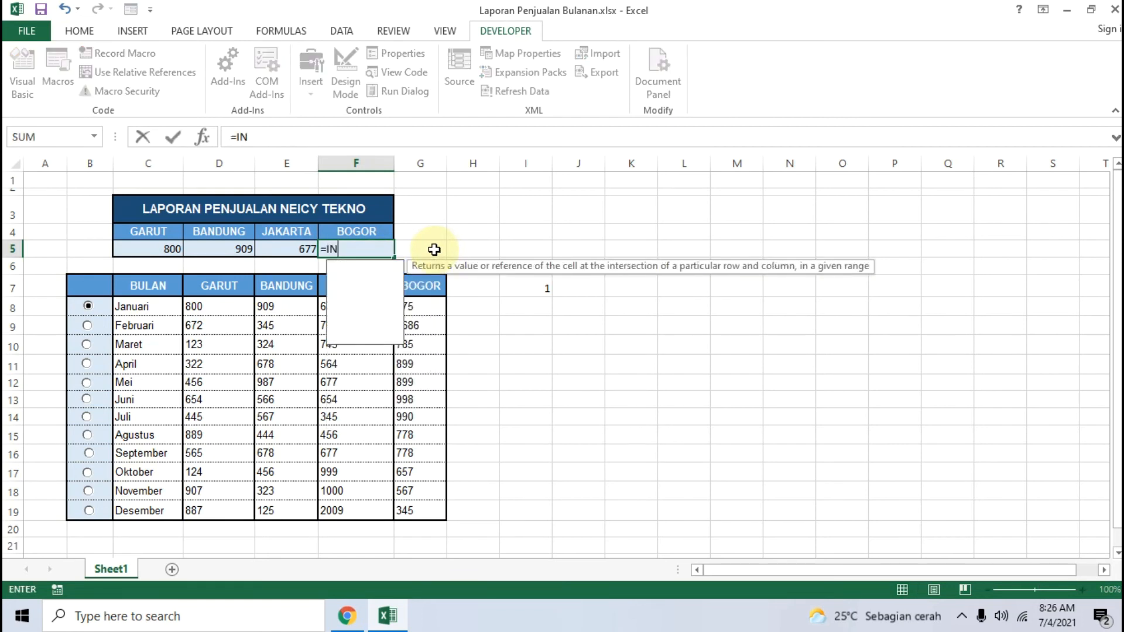
type("DEX")
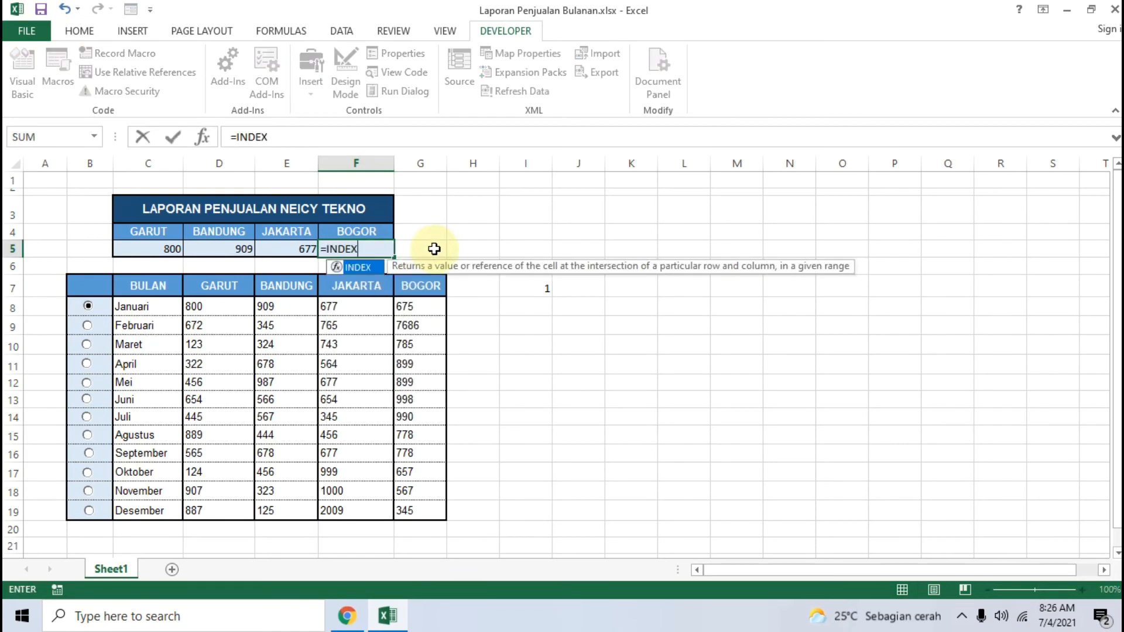
type("(")
left_click_drag(208, 306, 417, 515)
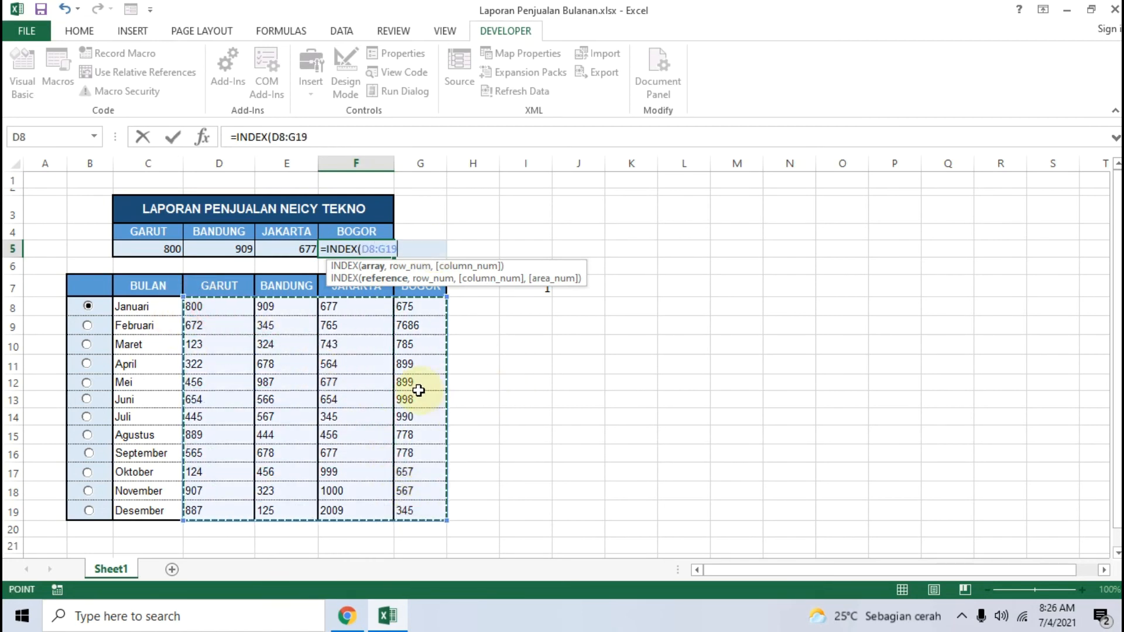
key("F4")
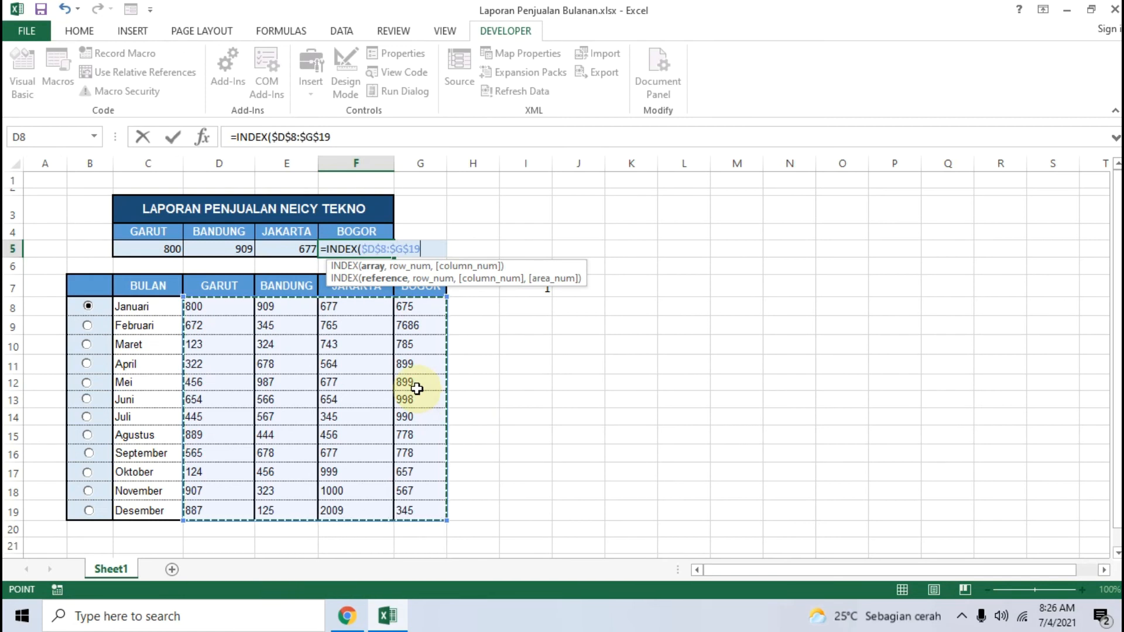
type(",")
left_click(538, 292)
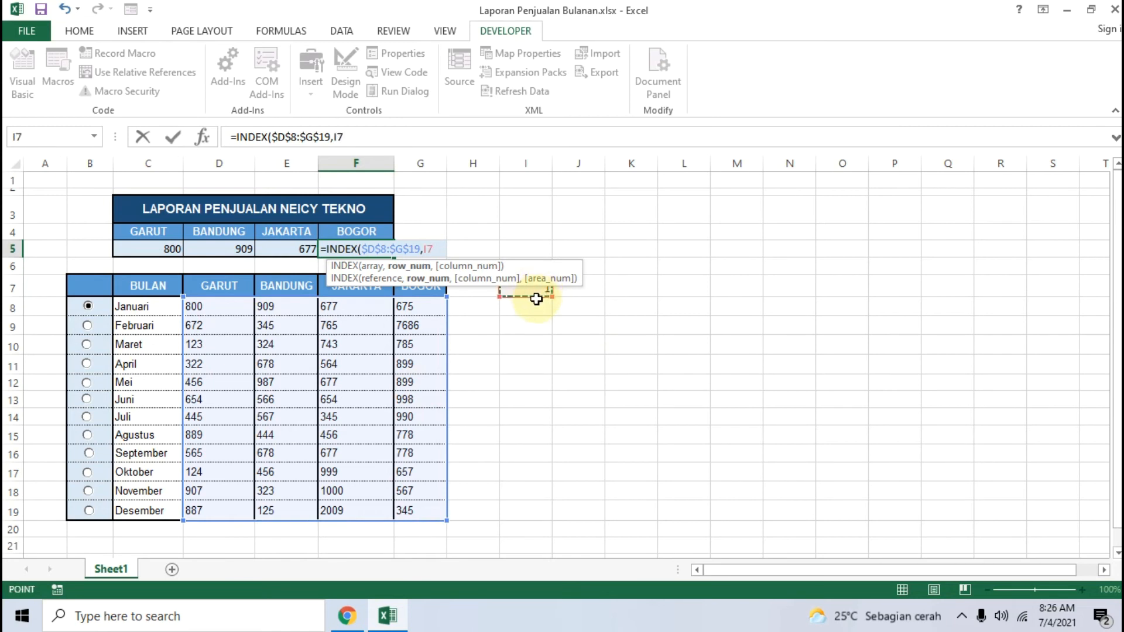
key("F4")
type(",4")
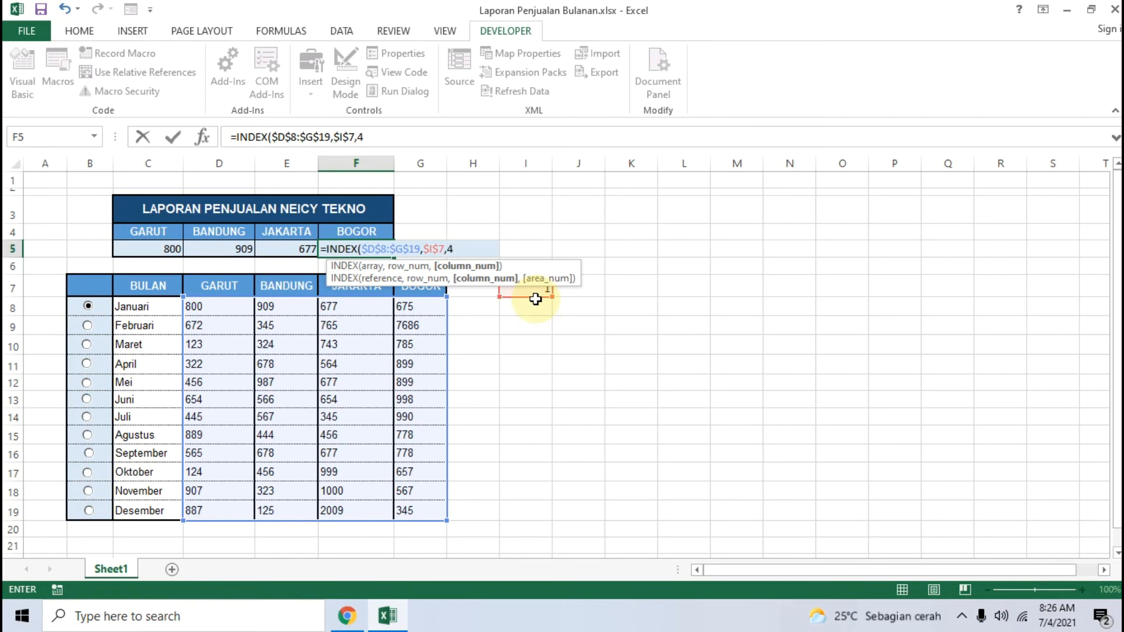
type(")")
key("Return")
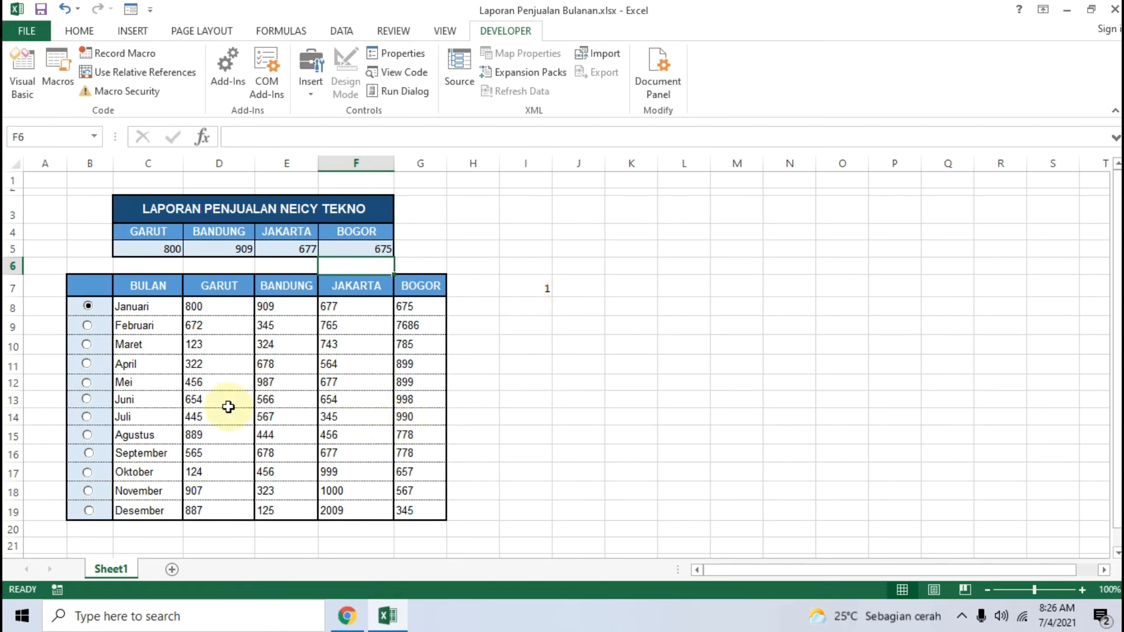
Test the report with the Februari option button, and check C5's formula against the article's explanation in Chrome
left_click(81, 322)
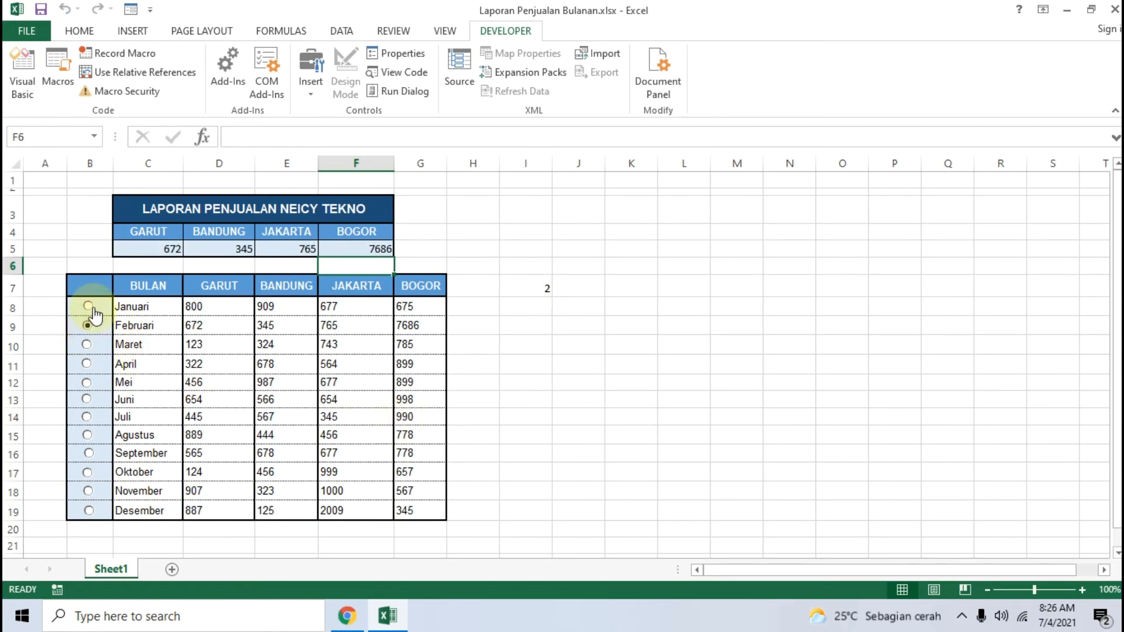
left_click(170, 248)
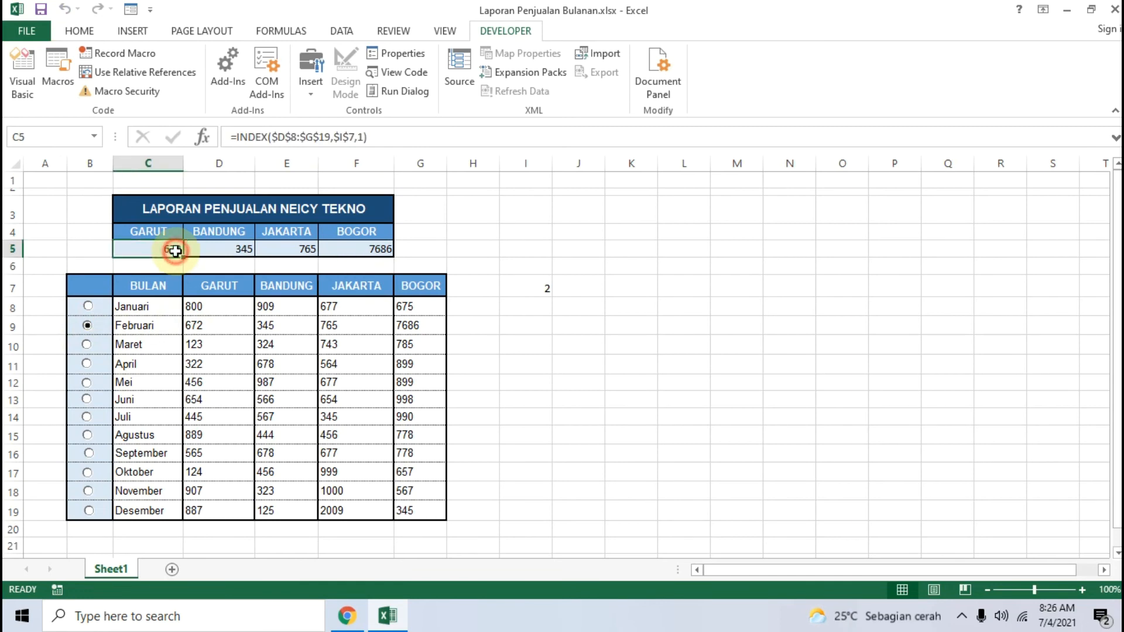
left_click(400, 138)
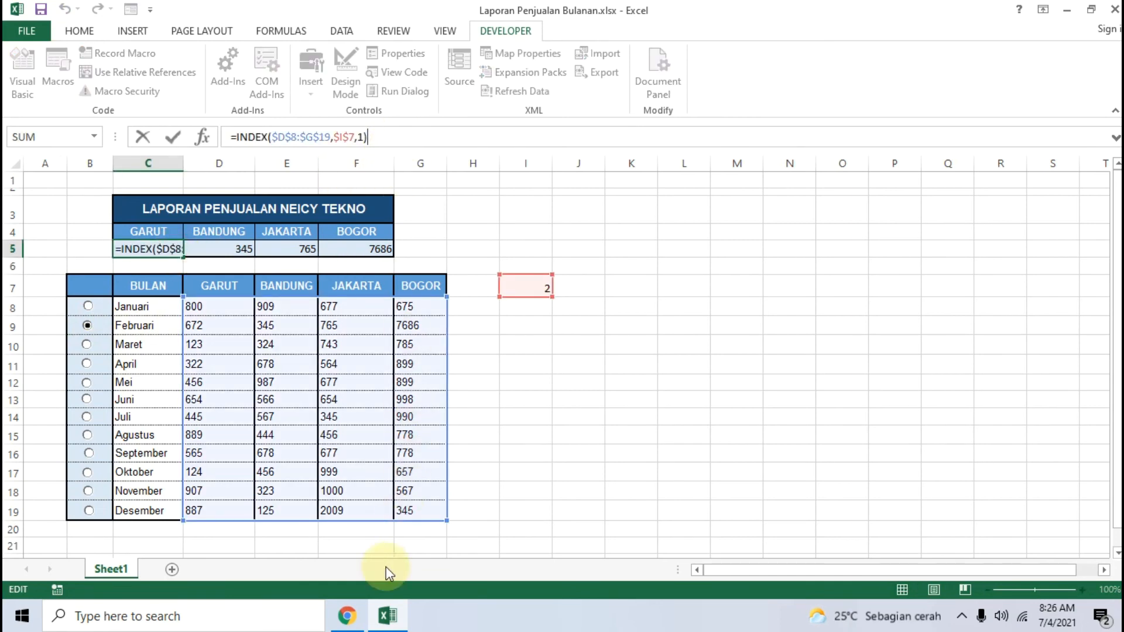
left_click(347, 615)
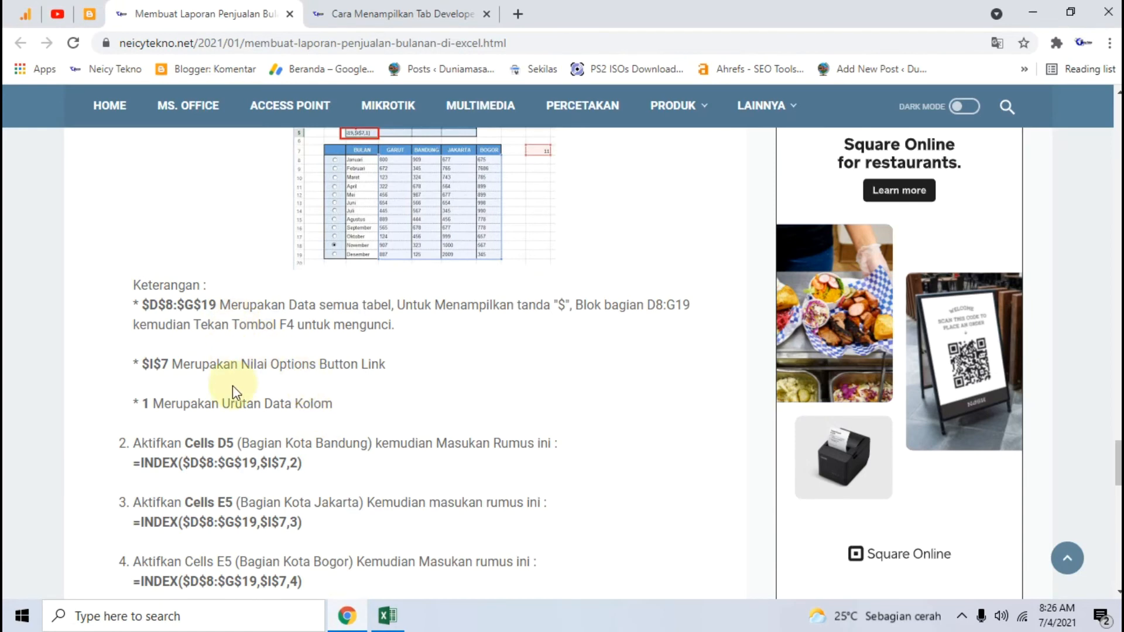
Review the article's BANDUNG formula instruction for D5, switch back to Excel, and close the open edit of C5's formula
scroll(235, 369, "down", 3)
left_click_drag(313, 295, 121, 292)
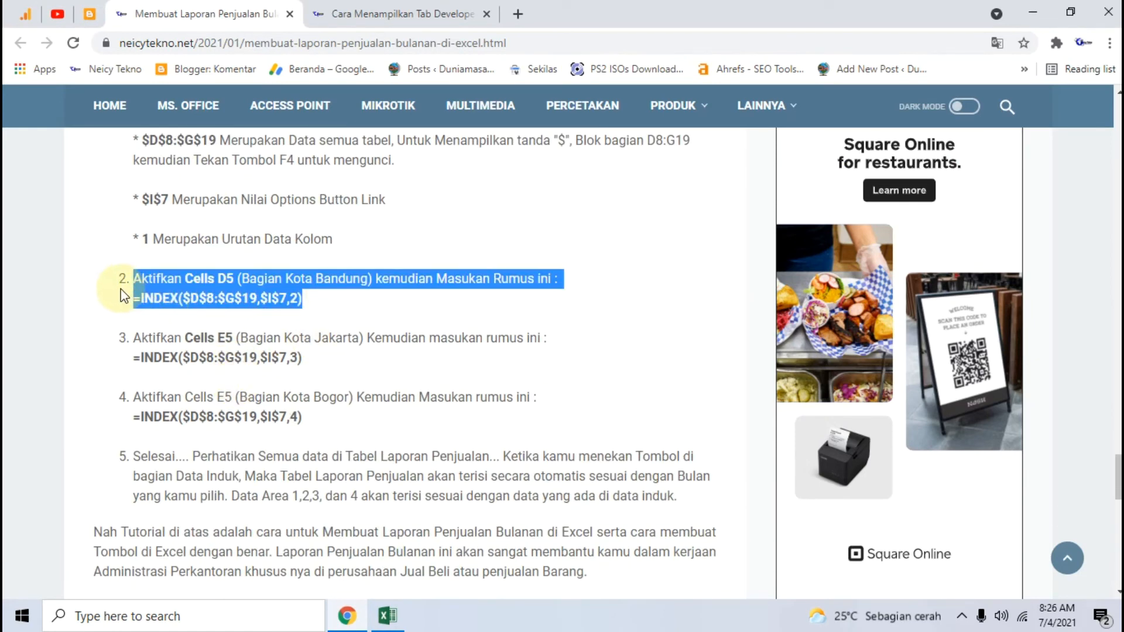
left_click(331, 300)
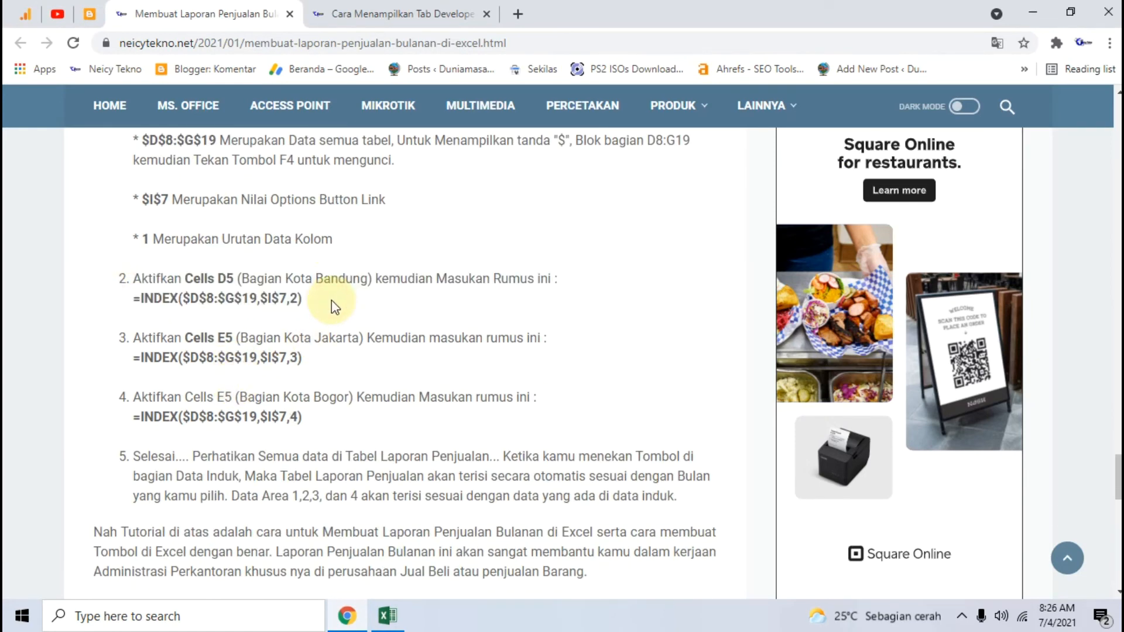
left_click(387, 615)
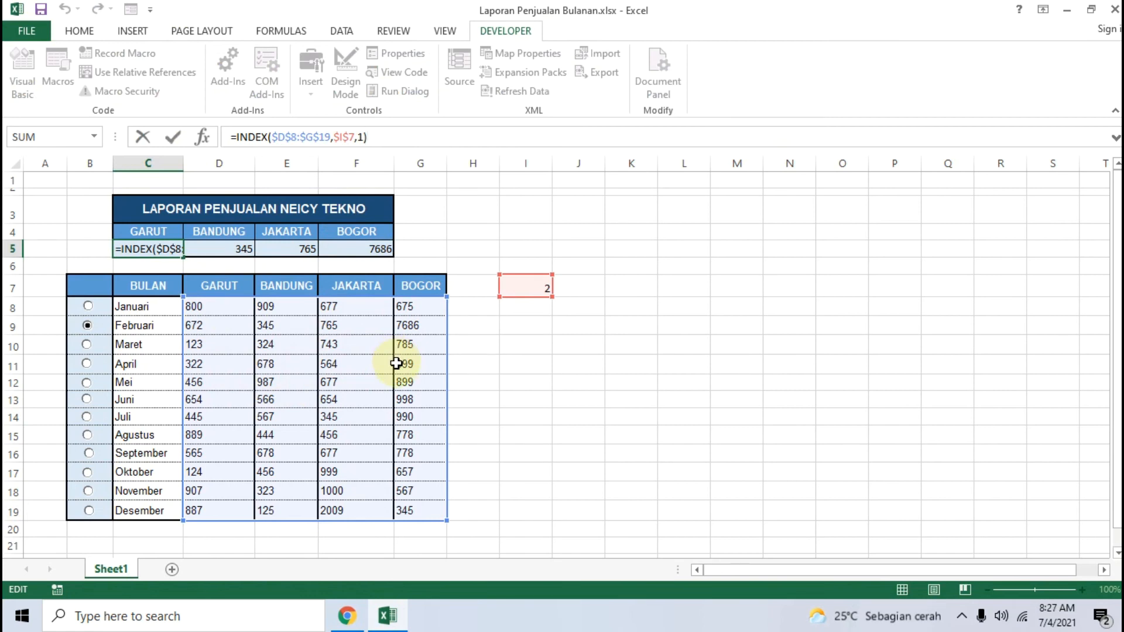
key("Return")
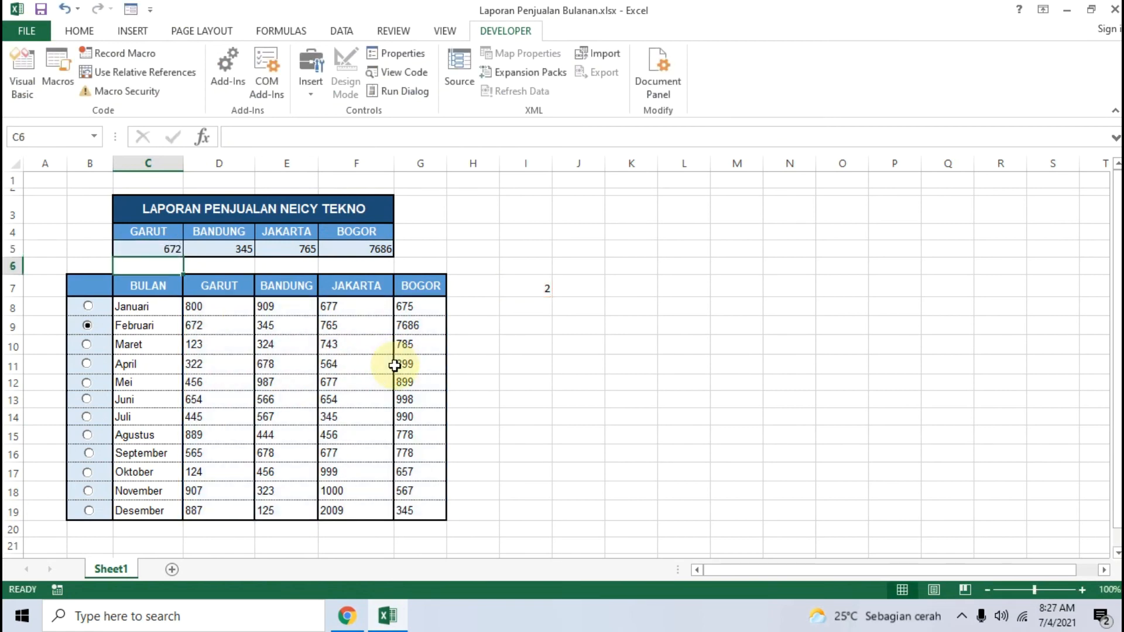
Test the Januari and Februari option buttons and check the report values in C5:F5
left_click(83, 307)
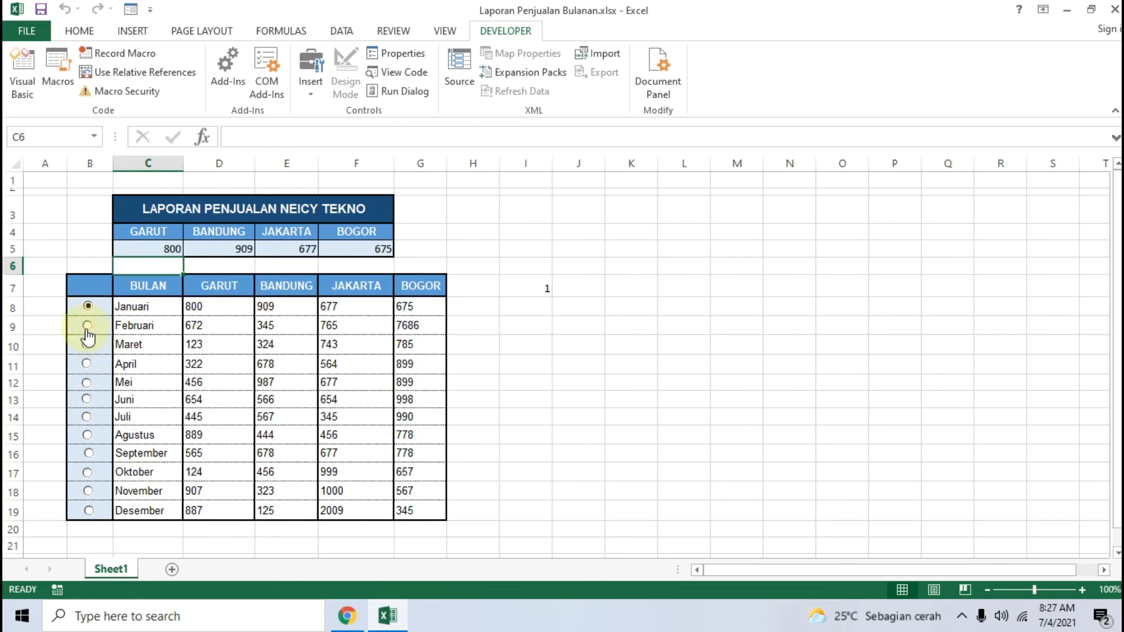
left_click(87, 334)
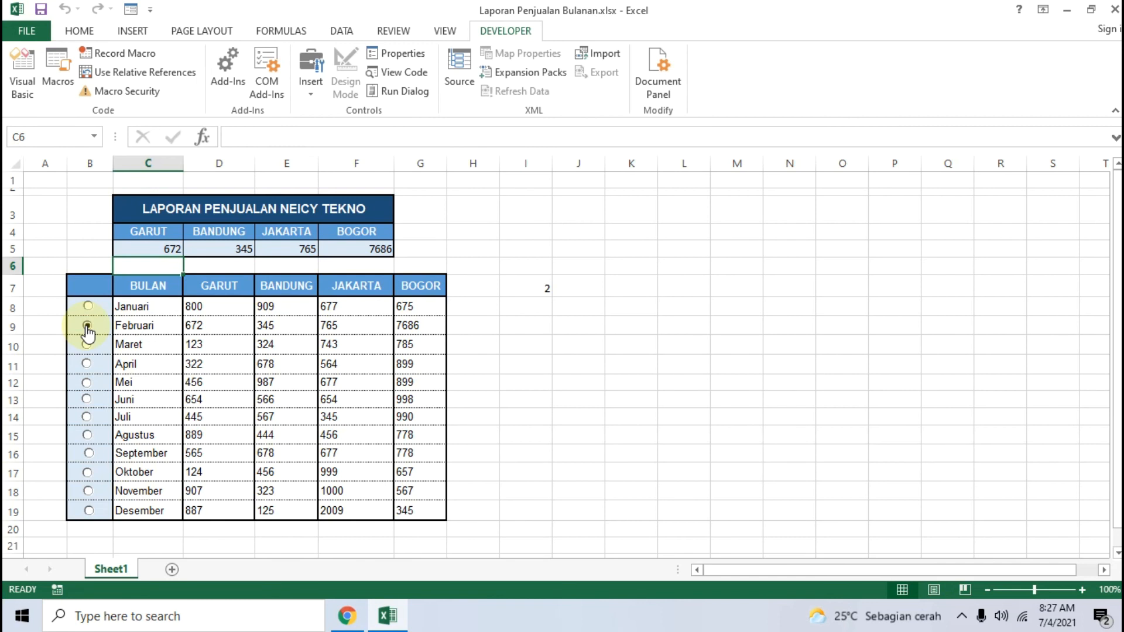
left_click_drag(158, 249, 349, 251)
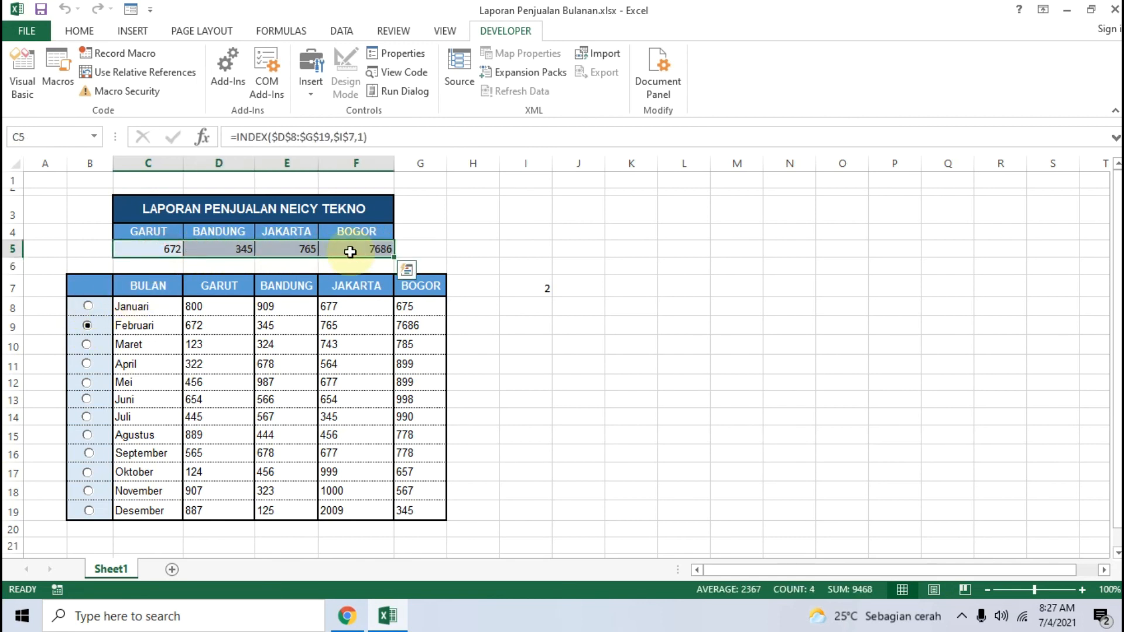
Compare the Februari values in D9:G9 with the report row, checking BOGOR's F5 against G9
left_click(201, 328)
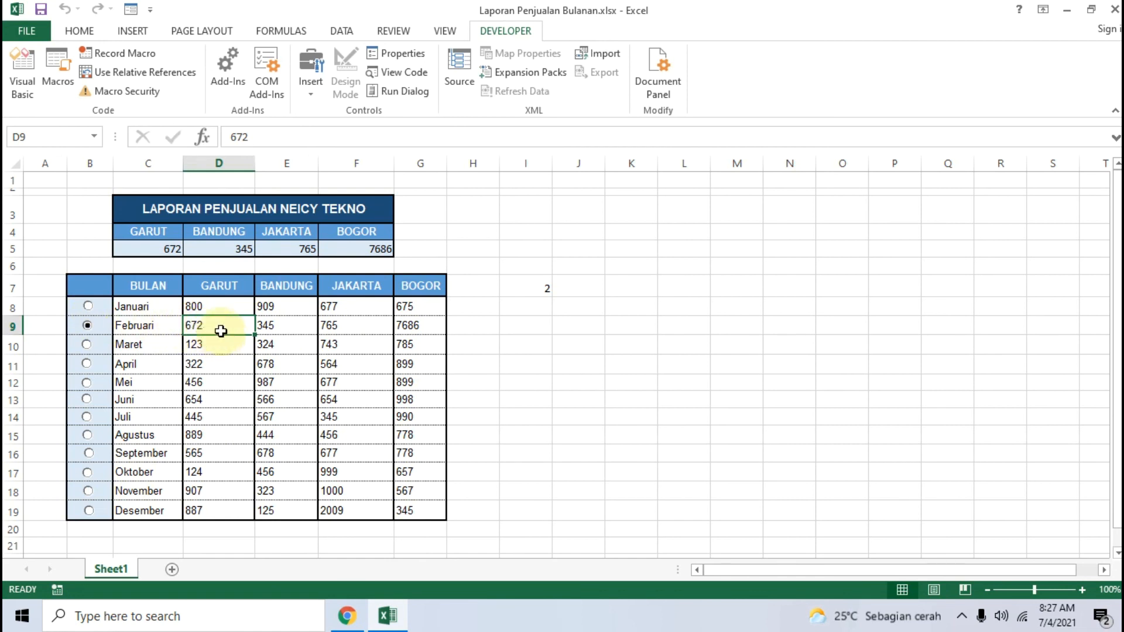
left_click(267, 326)
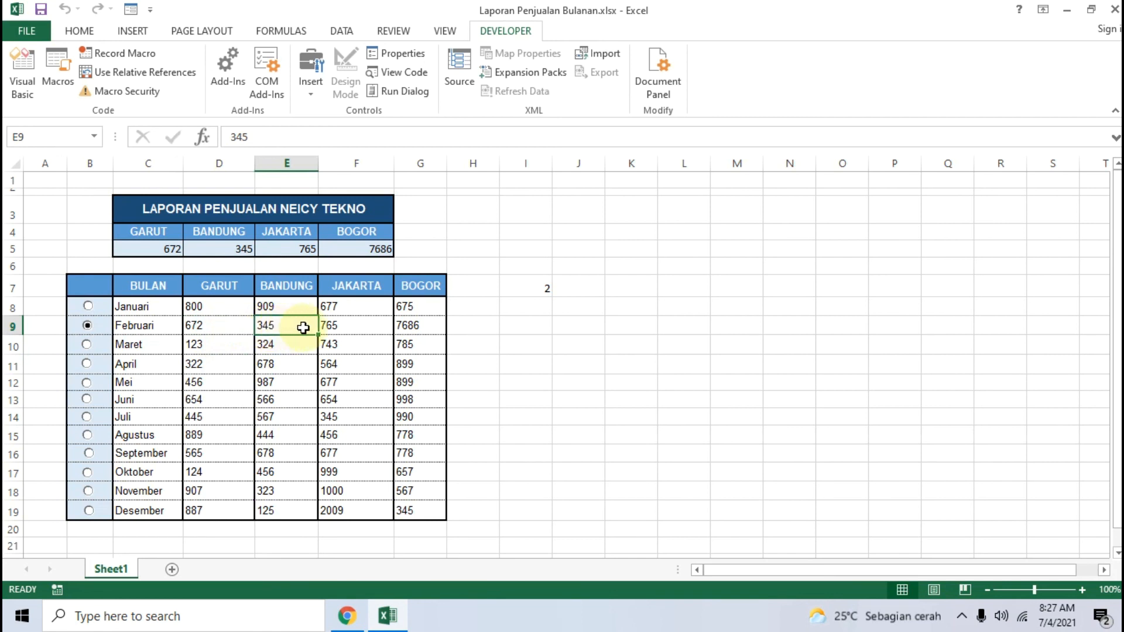
left_click(364, 326)
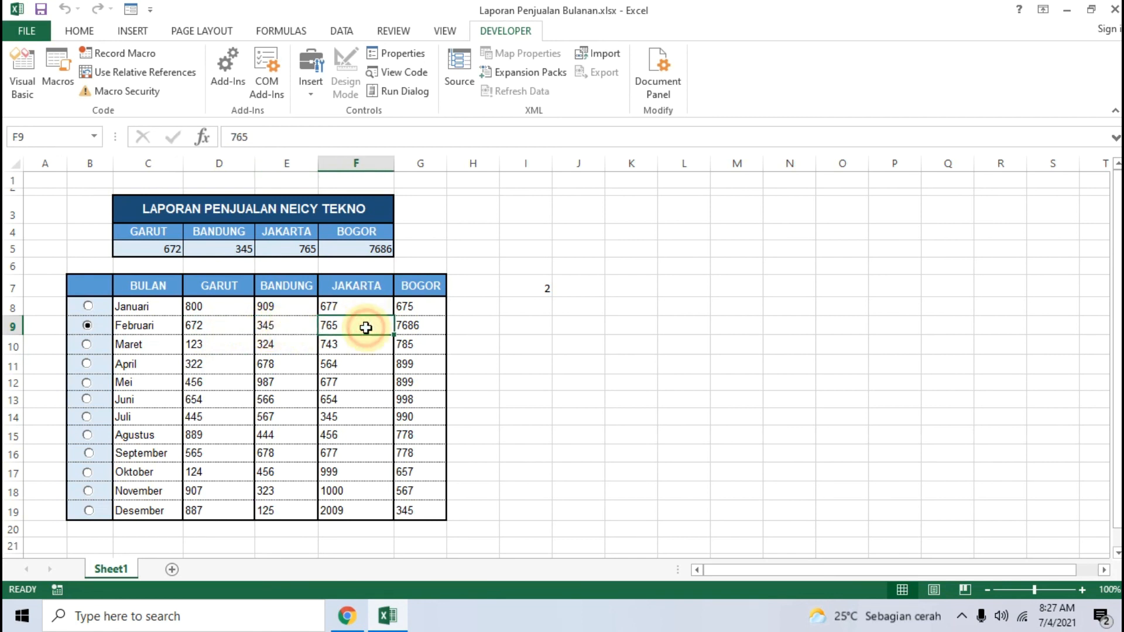
left_click(408, 326)
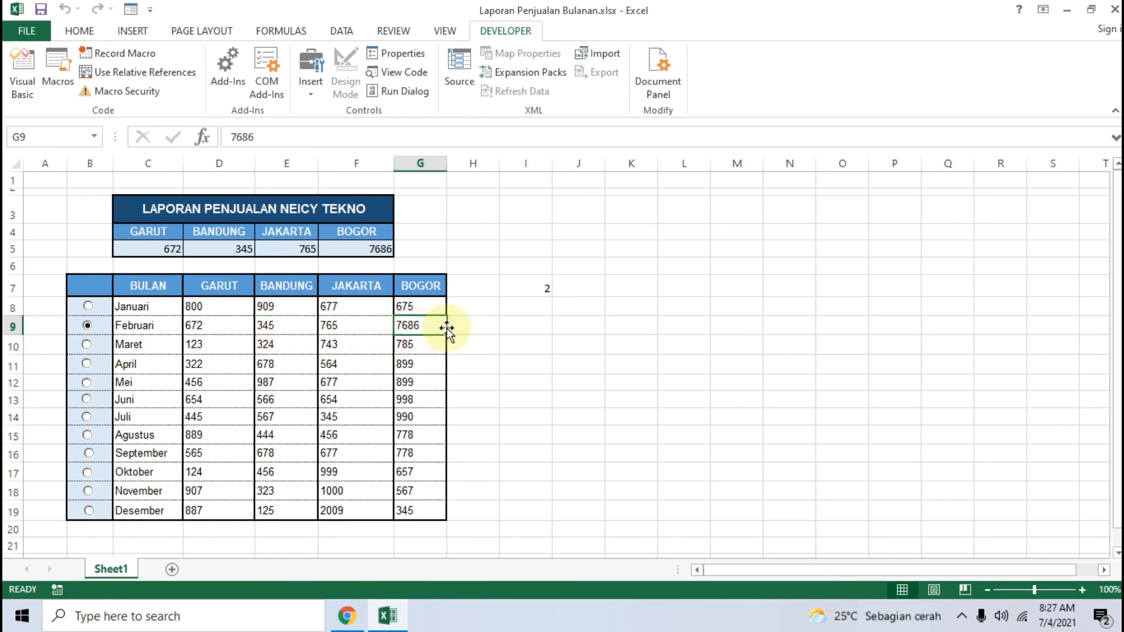
left_click(384, 250)
left_click(420, 326)
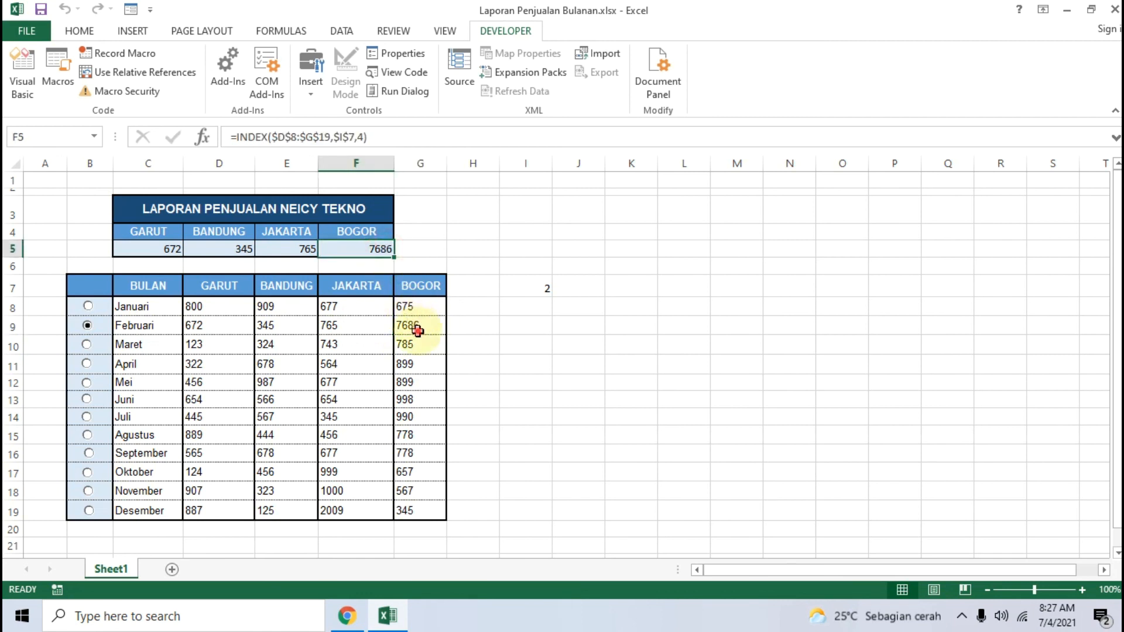
left_click(490, 344)
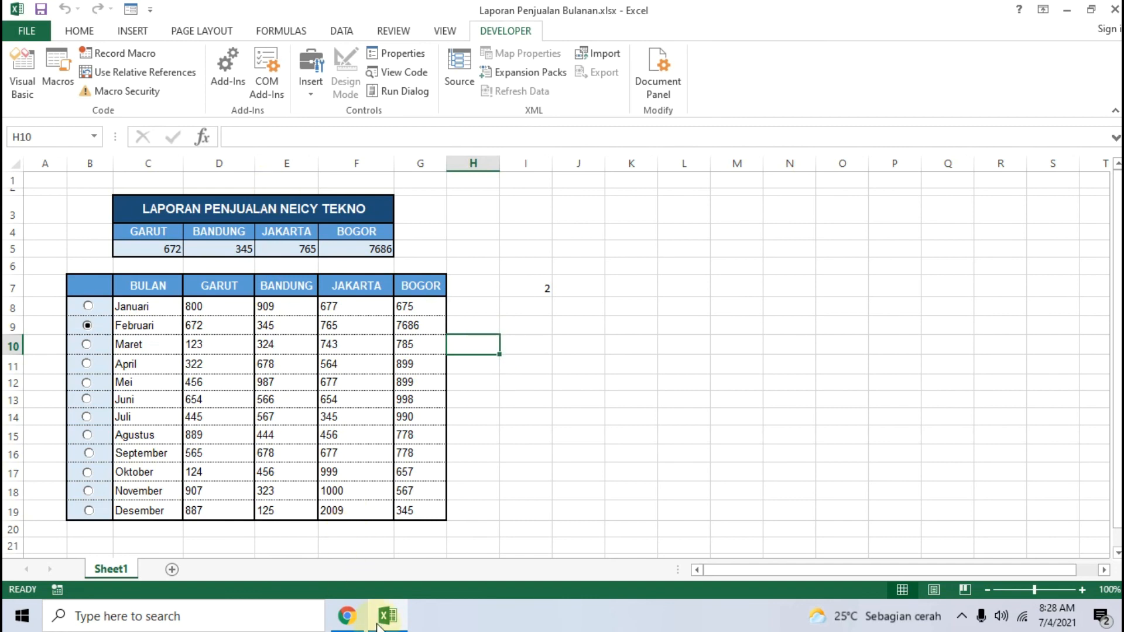
Switch to Chrome and review the article's INDEX syntax and its GARUT formula for cell C5
left_click(345, 616)
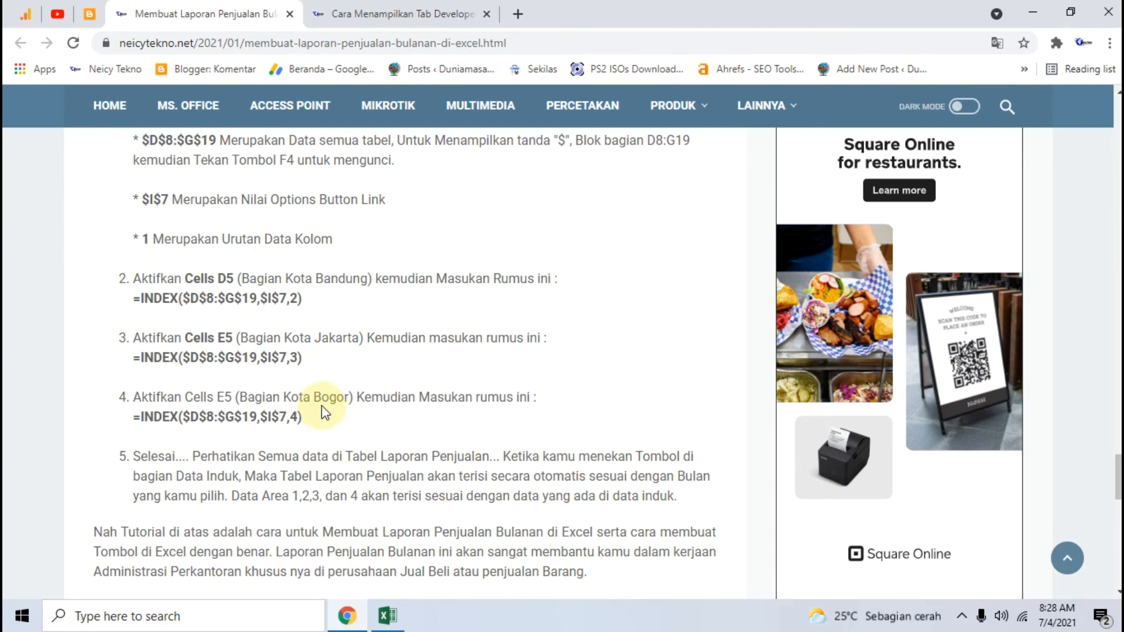
scroll(322, 406, "up", 6)
scroll(319, 404, "up", 5)
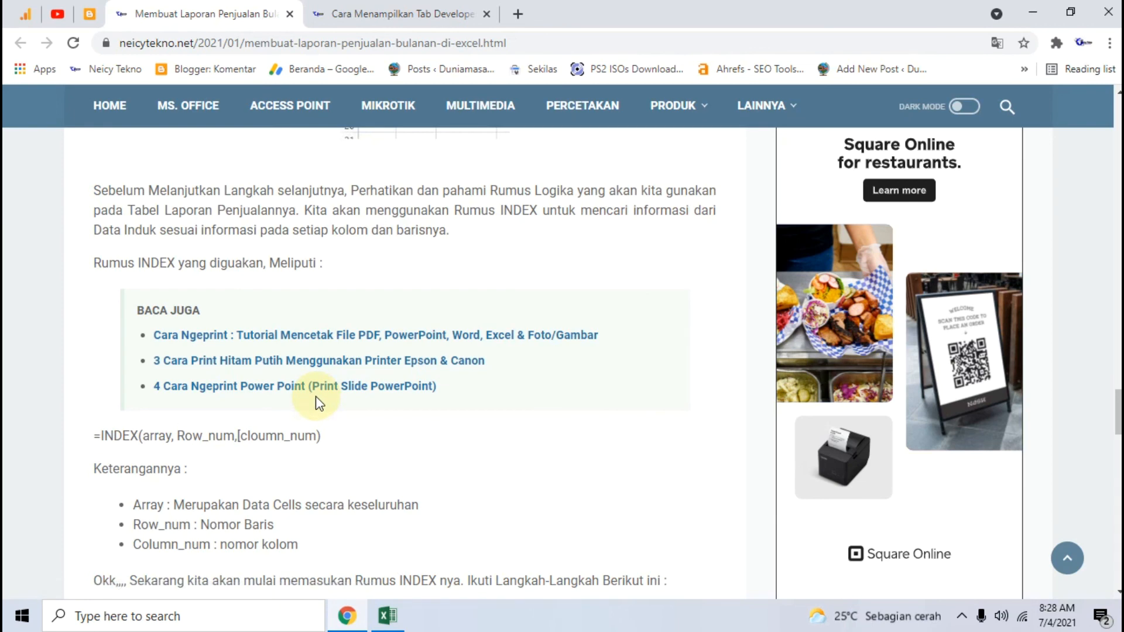
scroll(319, 404, "down", 4)
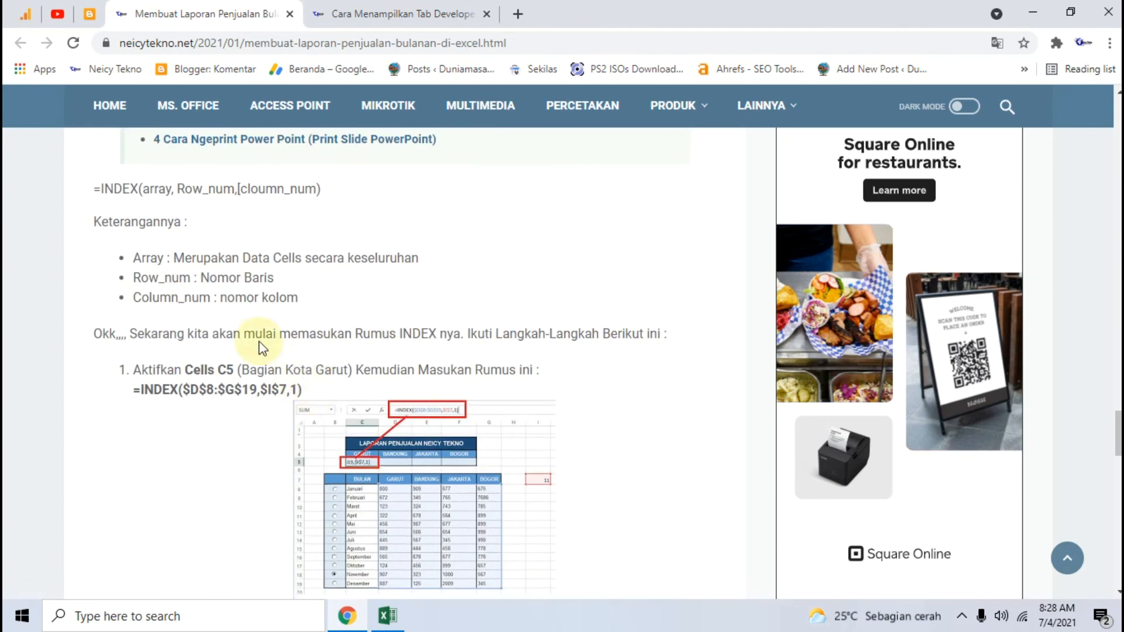
left_click_drag(95, 188, 351, 186)
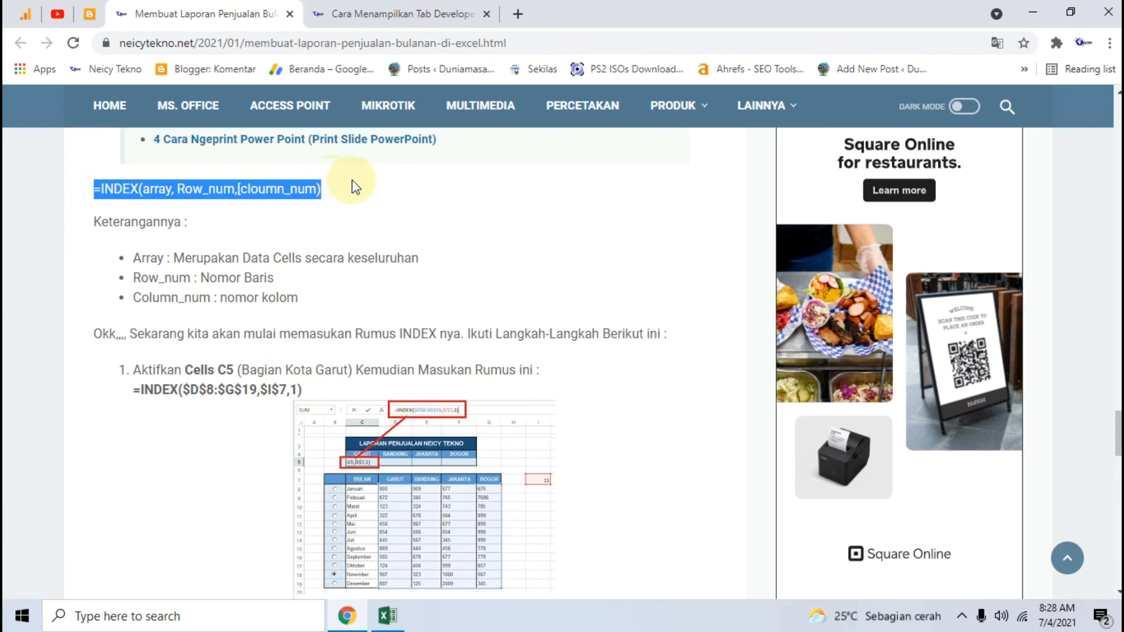
left_click_drag(123, 391, 322, 384)
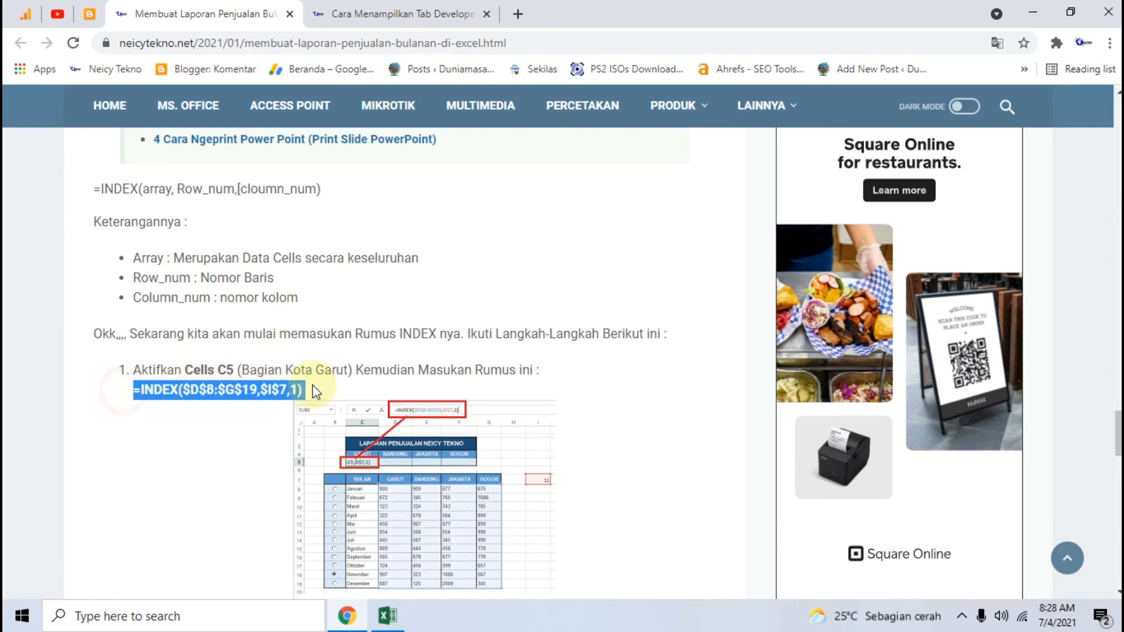
Review the article's table layout, Format Control and INDEX instructions, with a check of the finished report in Excel
scroll(321, 386, "up", 3)
scroll(329, 396, "up", 4)
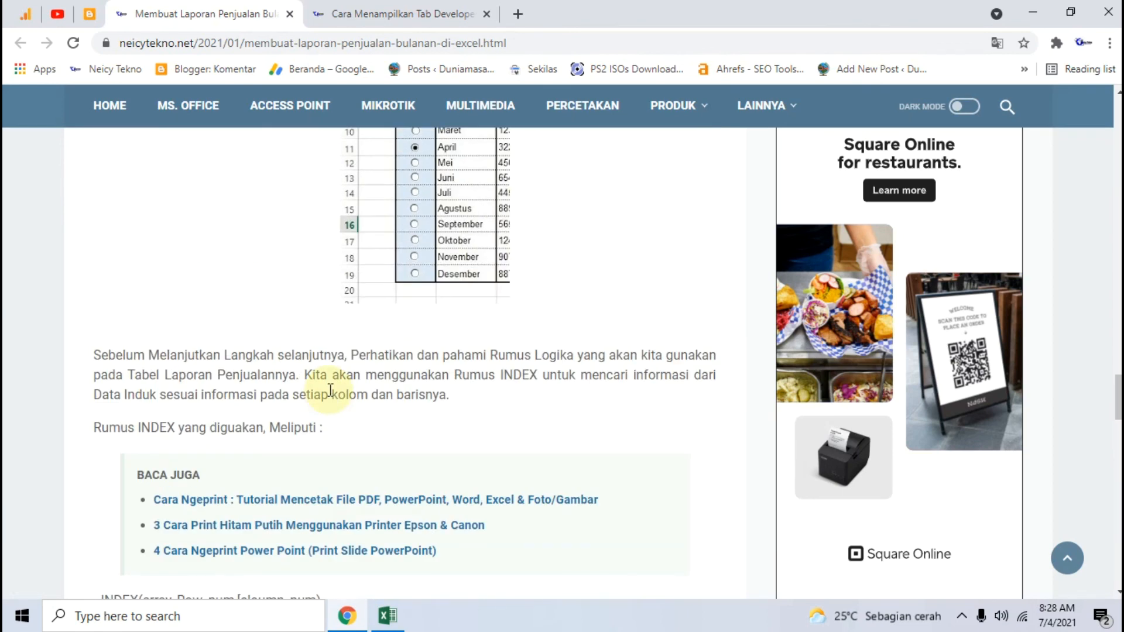
scroll(330, 391, "up", 12)
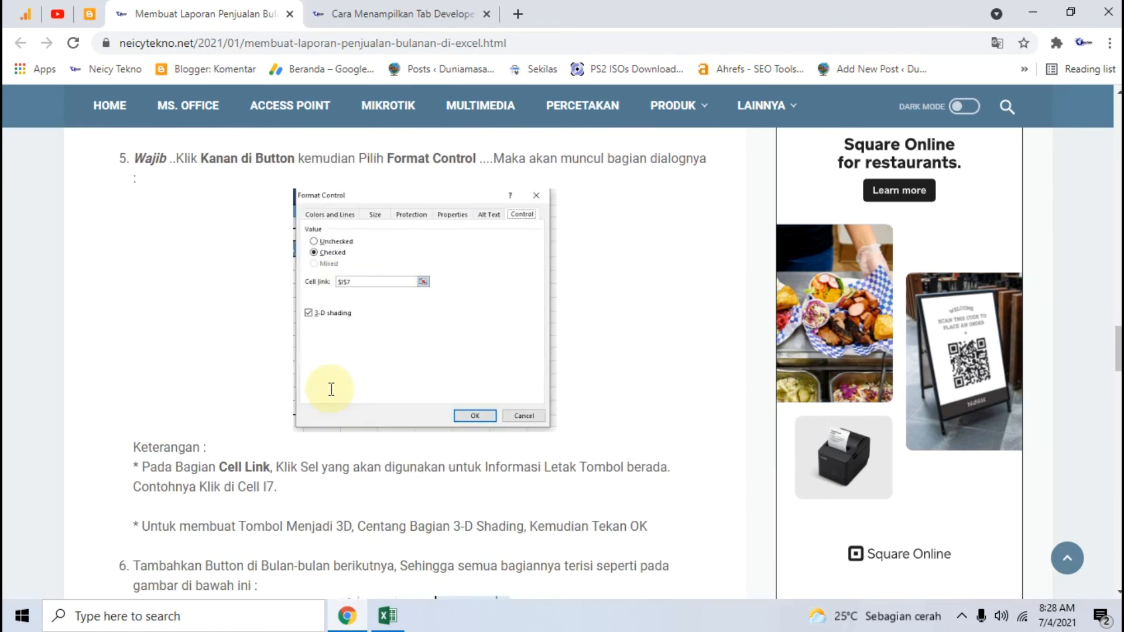
scroll(335, 377, "up", 15)
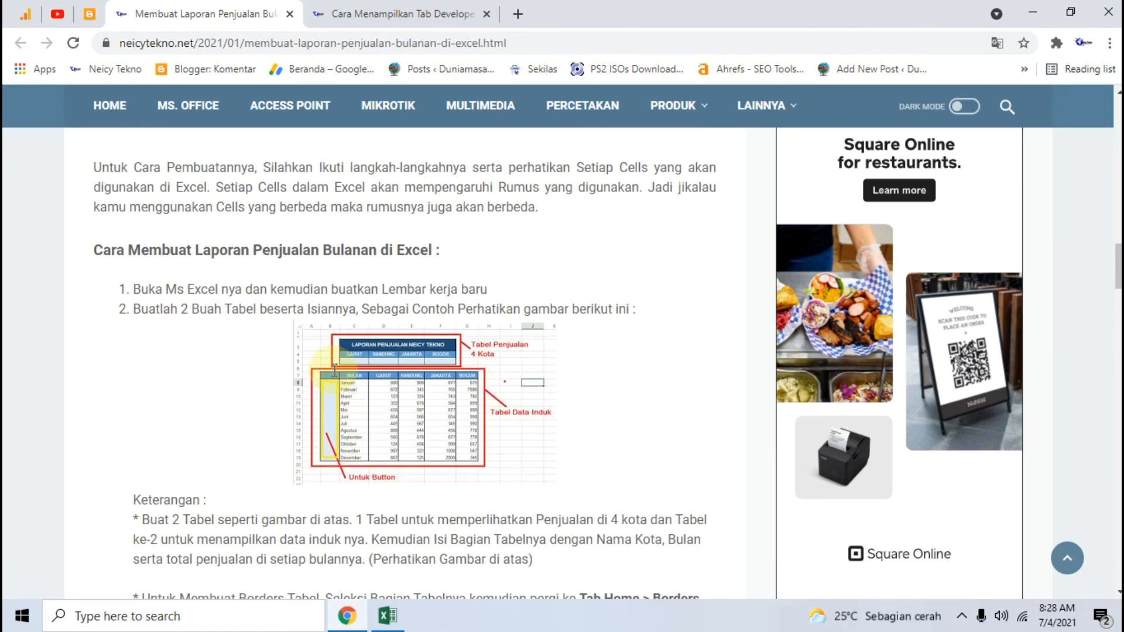
scroll(335, 378, "up", 7)
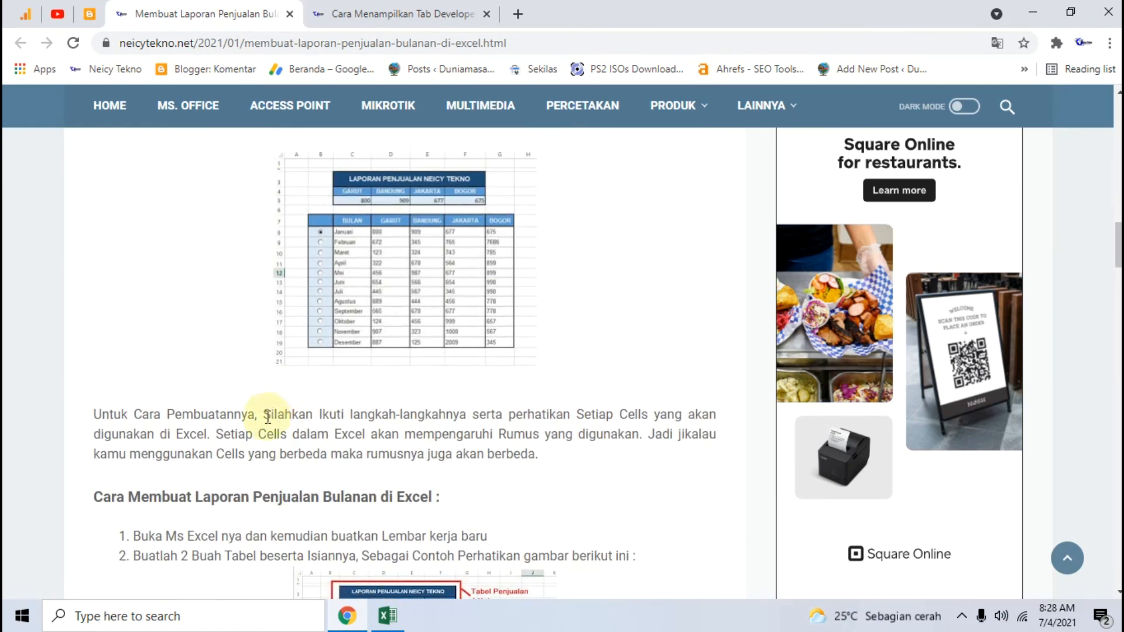
scroll(222, 491, "down", 10)
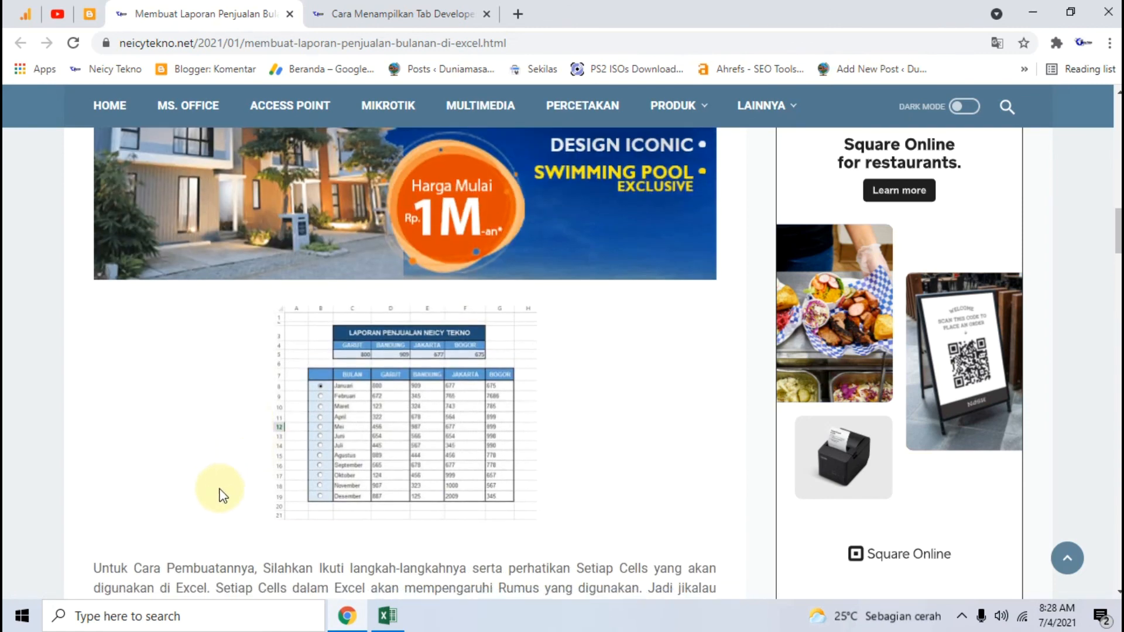
scroll(226, 487, "down", 10)
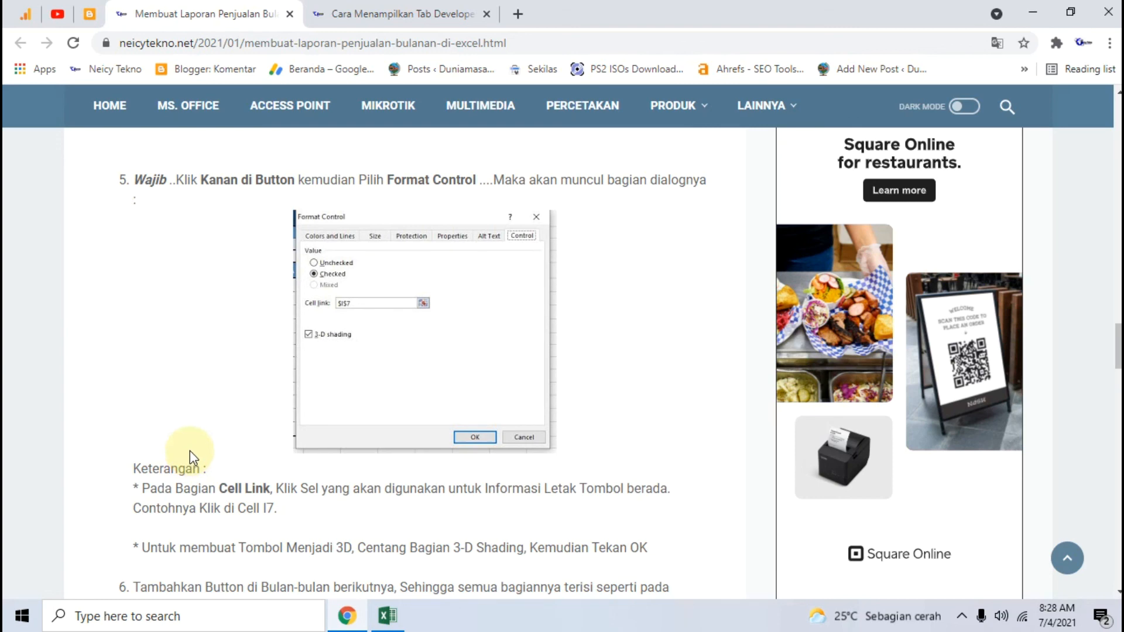
left_click(387, 615)
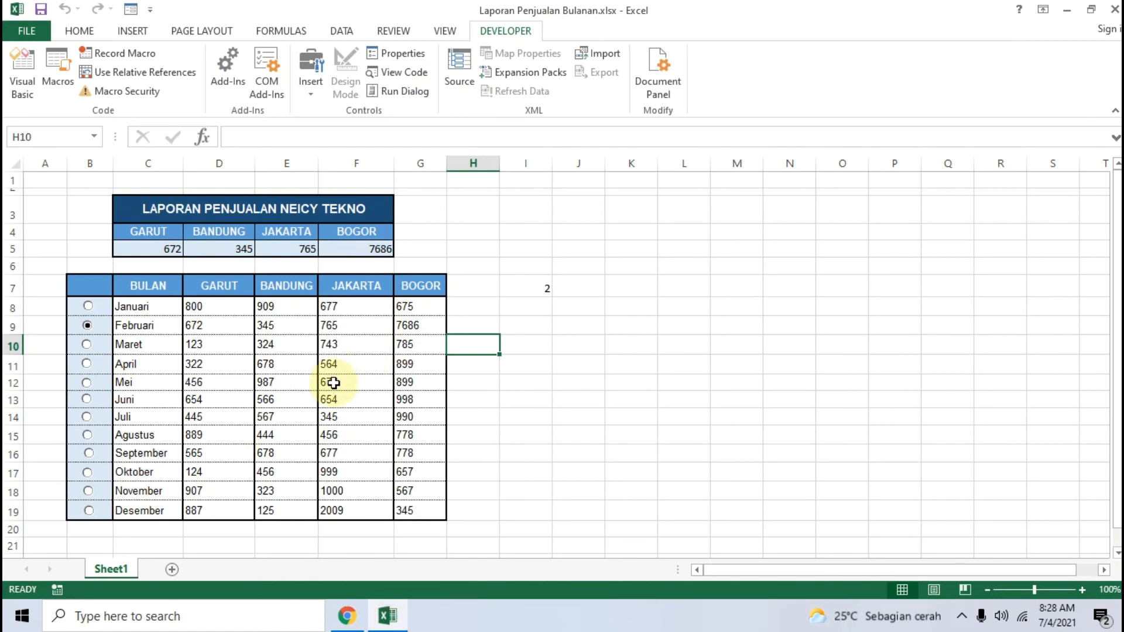
left_click(347, 616)
scroll(327, 357, "down", 3)
scroll(328, 355, "down", 10)
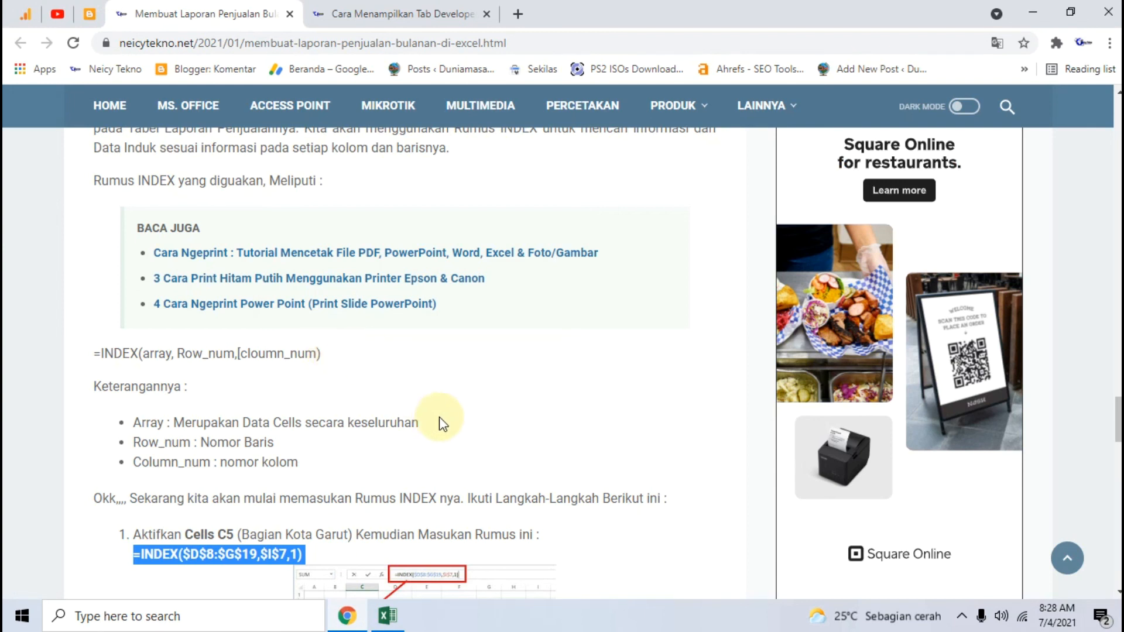
Minimize the Chrome and Excel windows to show the desktop
left_click(1032, 12)
left_click(1067, 11)
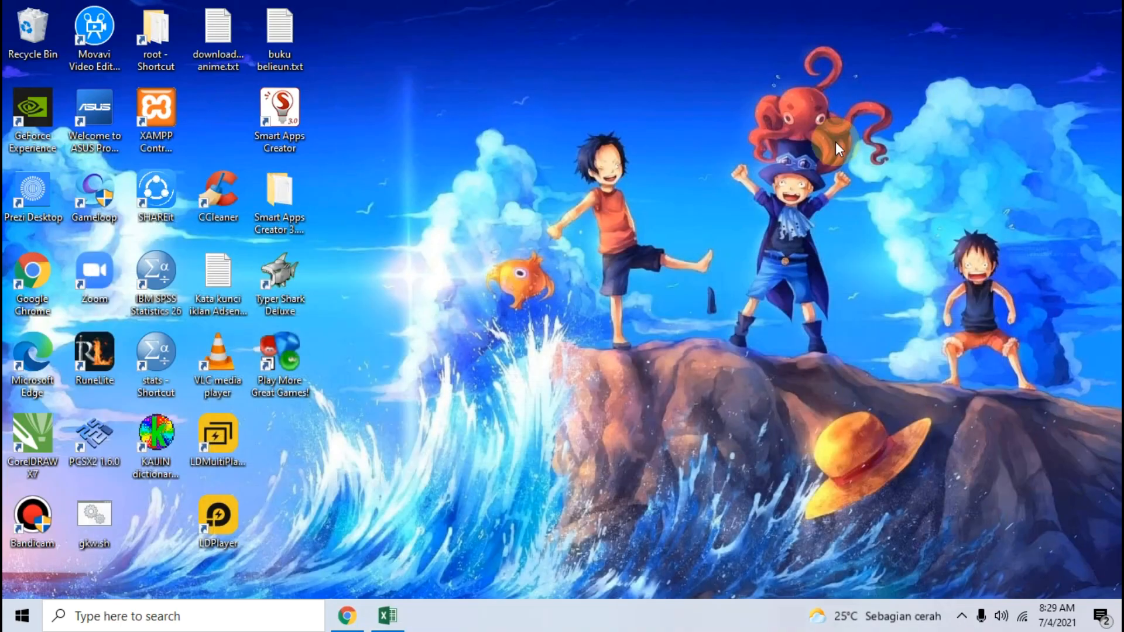